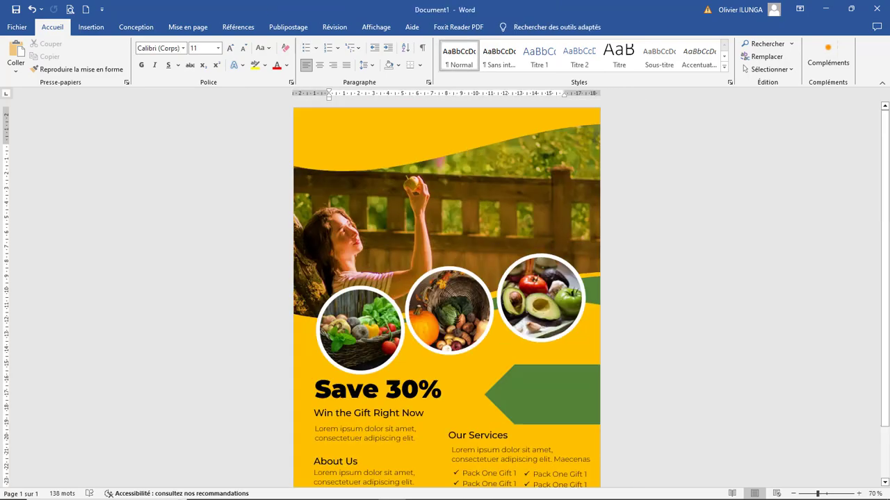
# Add the lines "Starting From", "$10" and "Quote for 10 Days" on the green arrow shape.
pyautogui.write('Starting From')
pyautogui.press('Return')
pyautogui.write('$10')
pyautogui.press('Return')
pyautogui.write('Quote for 10 Days')
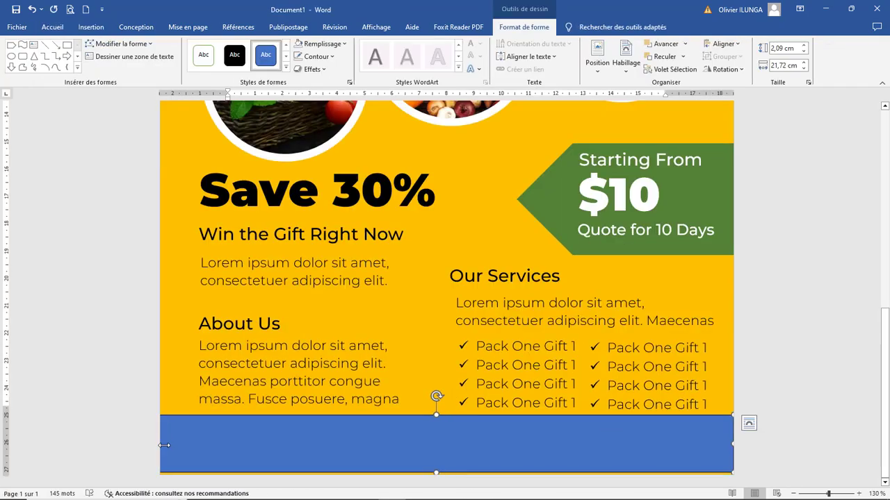
# Add the flyer's footer text with the "Book Now" heading, the contact phone number and the address.
pyautogui.write('Book Now Contact us : +01 1234 456 78 Adress : Beverly Hill 20125 New York / USA')
pyautogui.scroll(-5, 454, 261)
pyautogui.scroll(3, 454, 261)
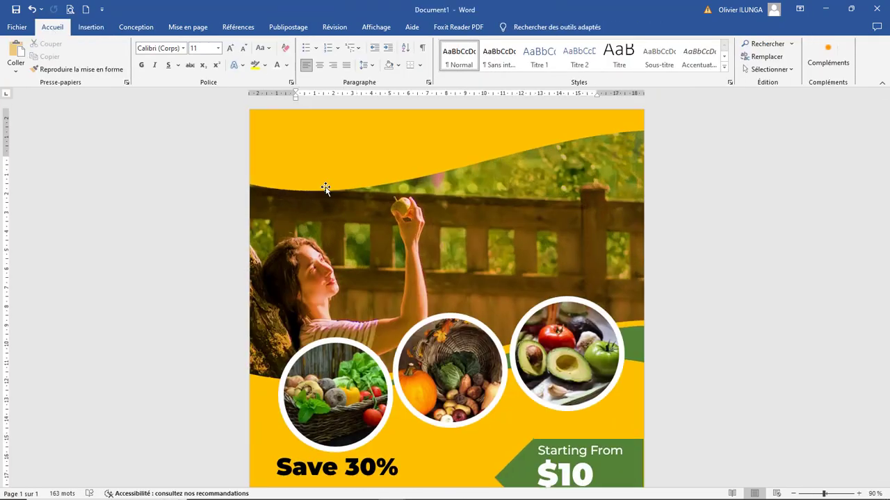
# Paste the logo into the flyer's header and add the title "CONGO AGRICULTURE" with the slogan "Le ventre affamé n'a point d'oreille".
pyautogui.hotkey('ctrl', 'v')
pyautogui.scroll(-3, 477, 419)
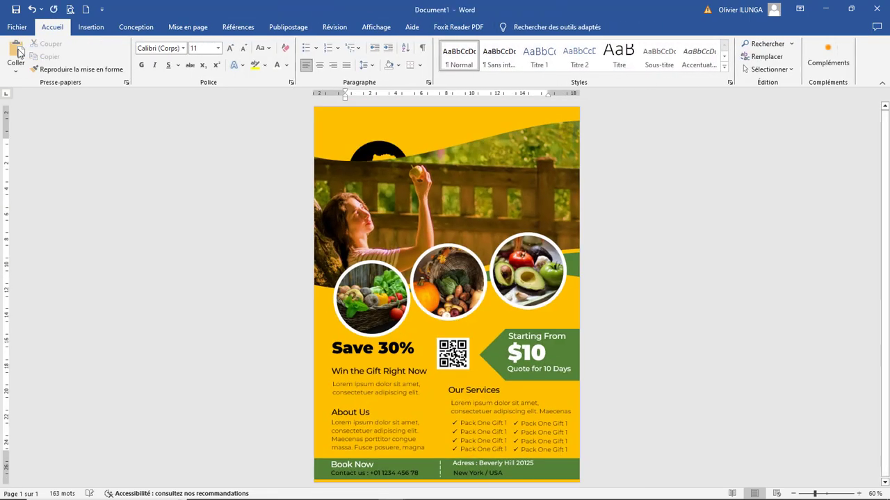
pyautogui.click(91, 27)
pyautogui.write('CONGO AGRICULTURE')
pyautogui.moveTo(453, 141); pyautogui.dragTo(263, 148)
pyautogui.write("Le ventre affamé n'a point d'oreille")
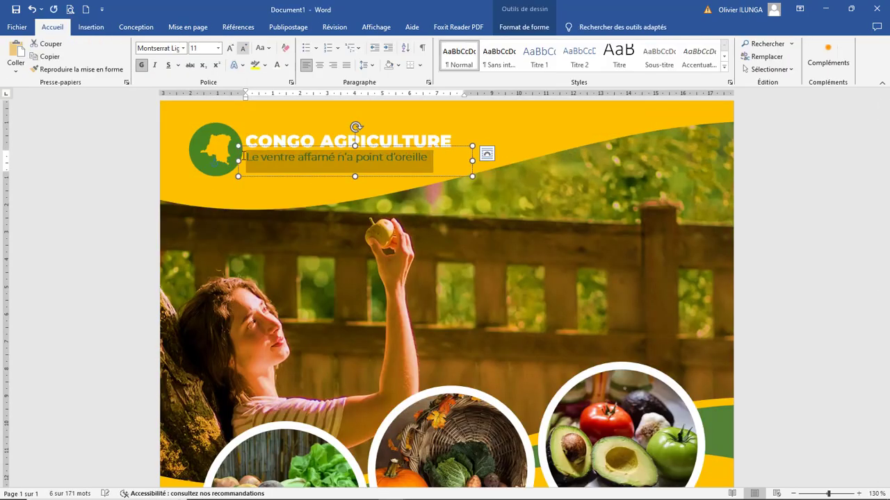
pyautogui.scroll(-3, 383, 131)
pyautogui.click(556, 243)
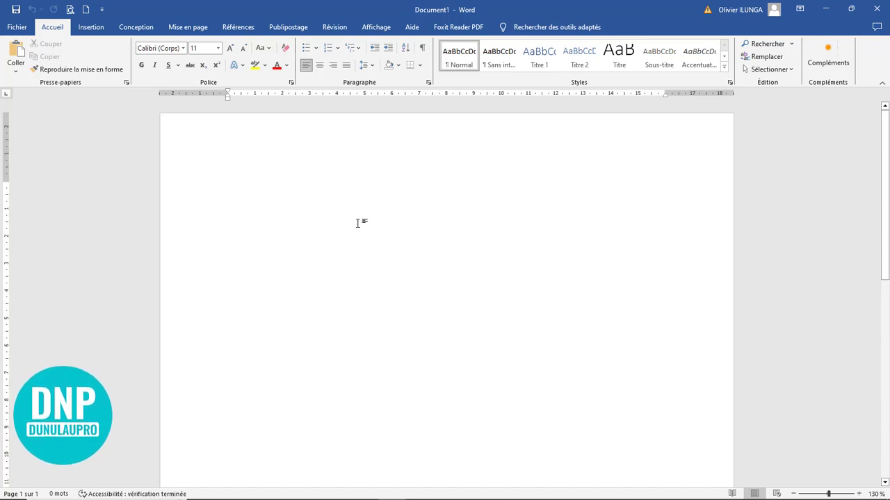
pyautogui.keyDown('ctrl'); pyautogui.scroll(-3, 331, 227); pyautogui.keyUp('ctrl')
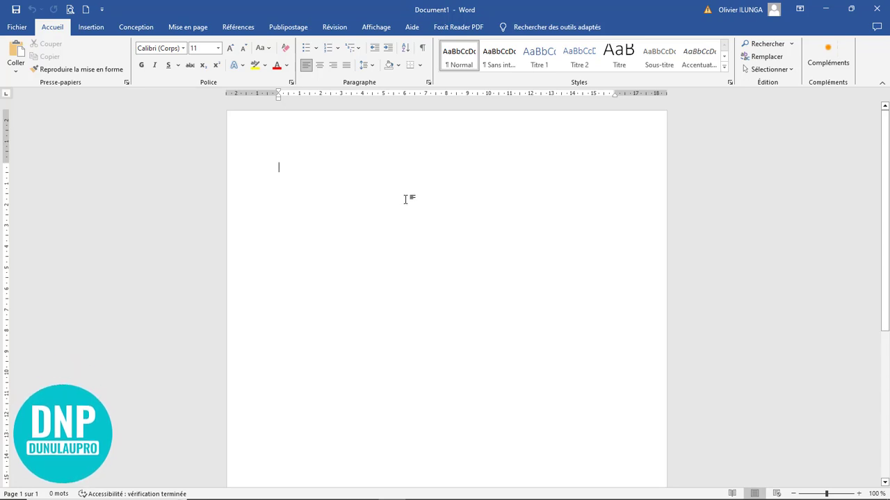
pyautogui.scroll(-5, 459, 183)
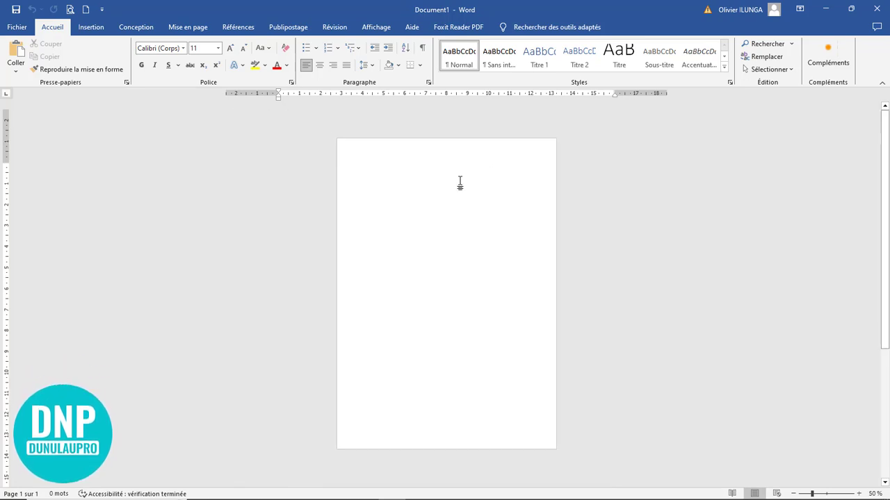
pyautogui.scroll(2, 459, 182)
pyautogui.scroll(-2, 459, 182)
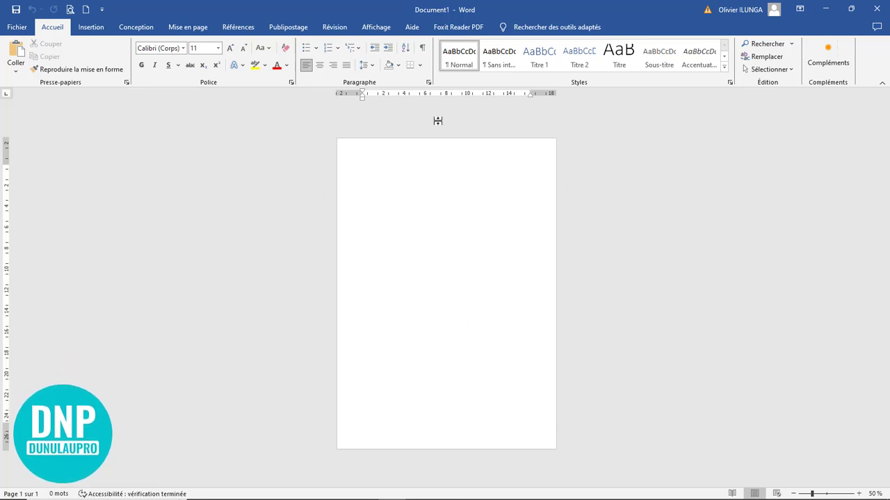
pyautogui.scroll(-3, 467, 243)
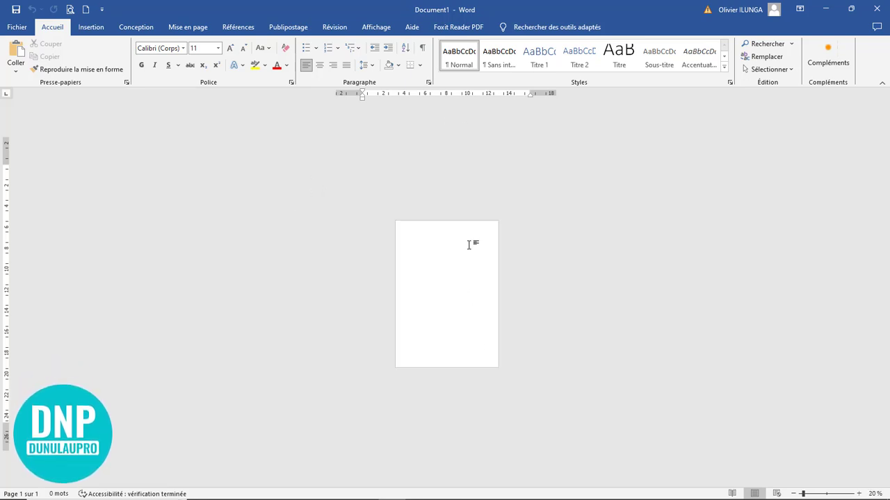
pyautogui.scroll(2, 467, 243)
pyautogui.scroll(-1, 469, 244)
pyautogui.scroll(2, 469, 244)
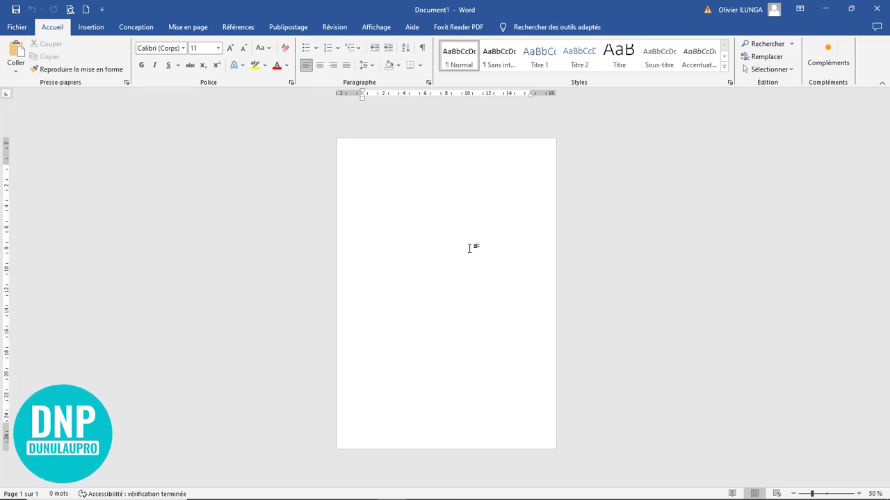
pyautogui.scroll(7, 469, 248)
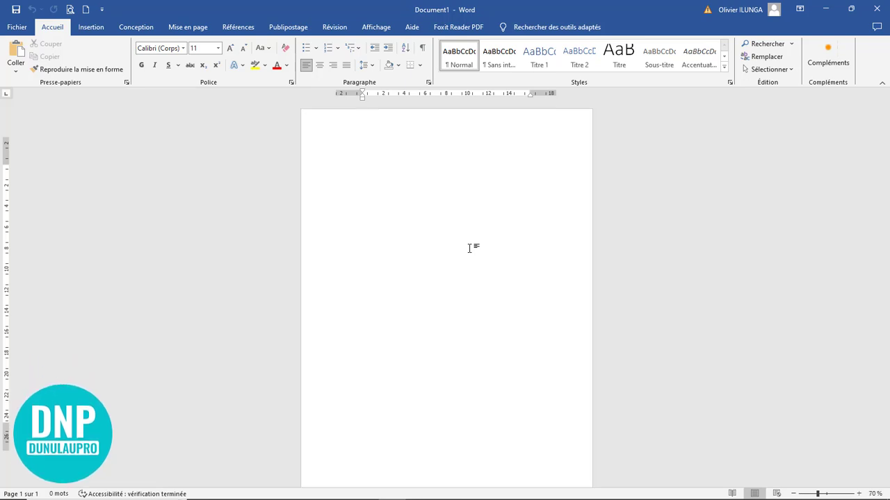
pyautogui.scroll(1, 469, 248)
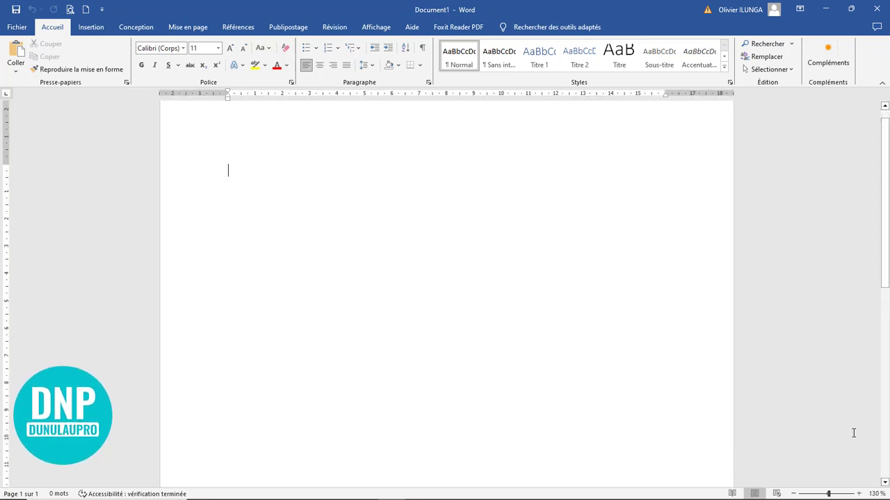
pyautogui.click(793, 494)
pyautogui.click(793, 493)
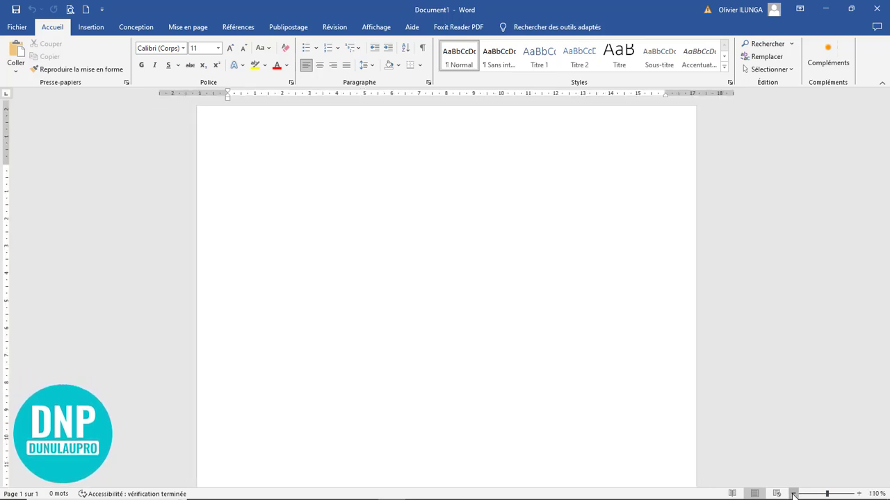
pyautogui.click(793, 494)
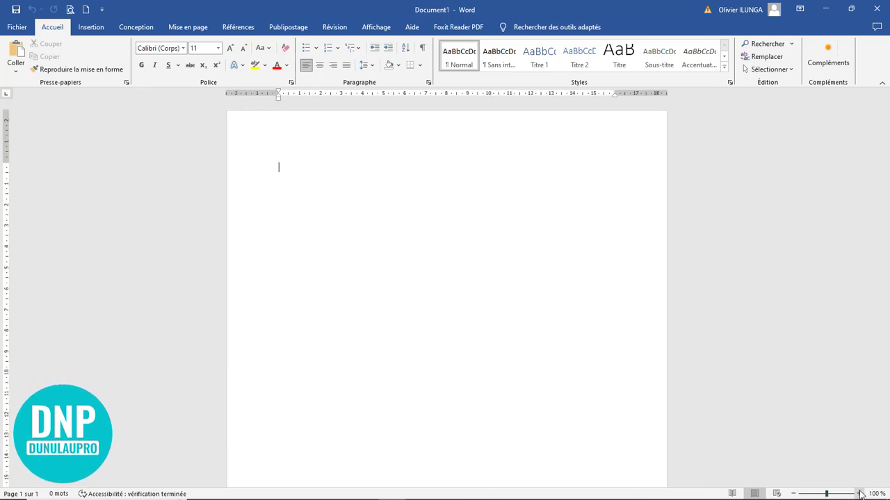
pyautogui.click(859, 494)
pyautogui.click(859, 494)
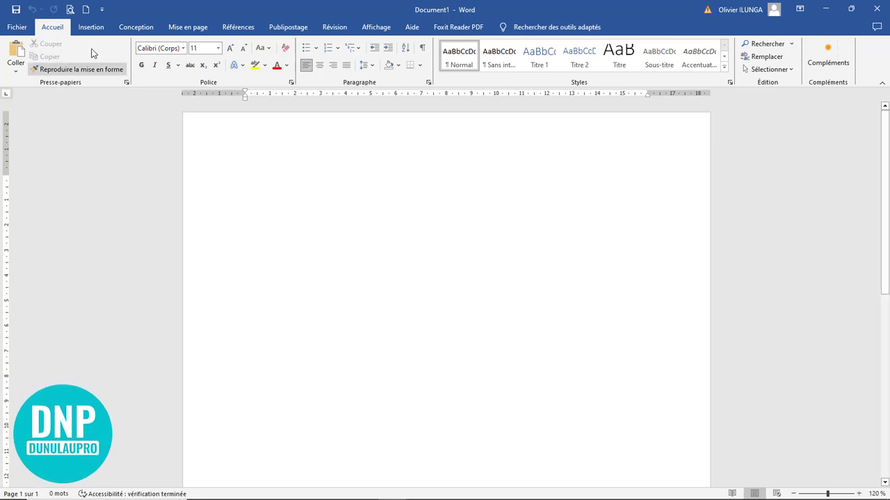
# Draw a Wave (Vague) shape about 10 cm high and 20.4 cm wide across the upper half of the page.
pyautogui.click(91, 27)
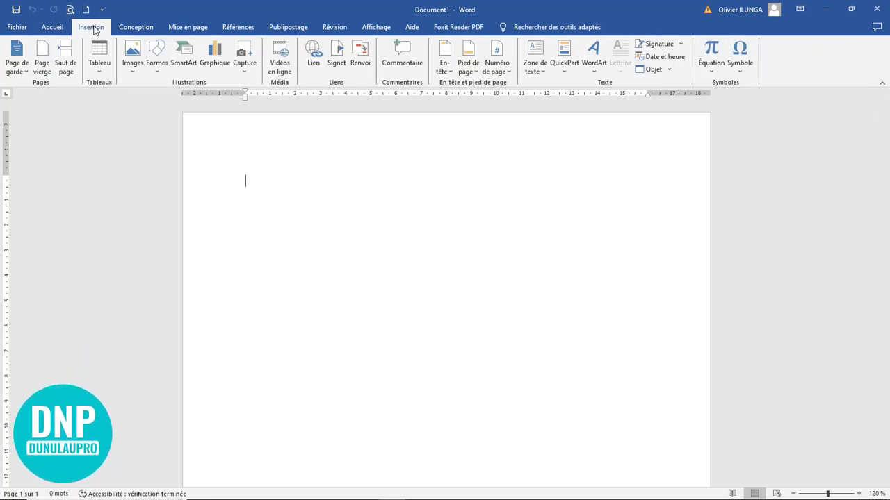
pyautogui.click(156, 69)
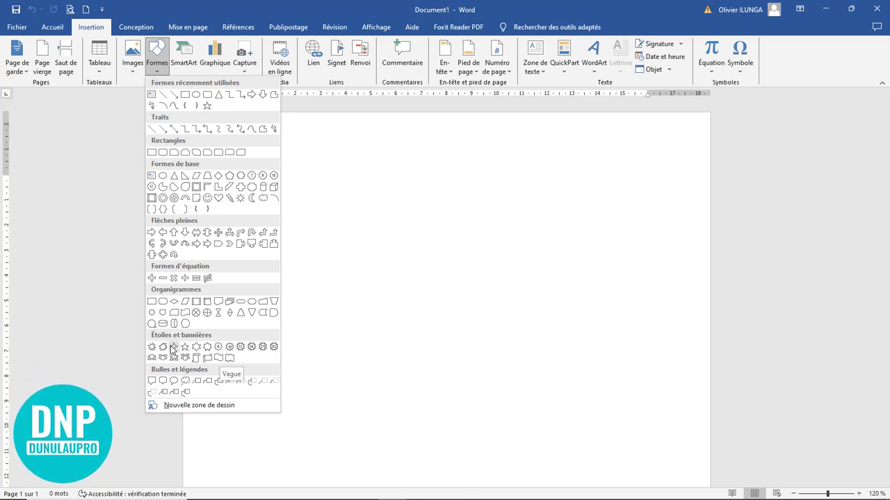
pyautogui.click(218, 359)
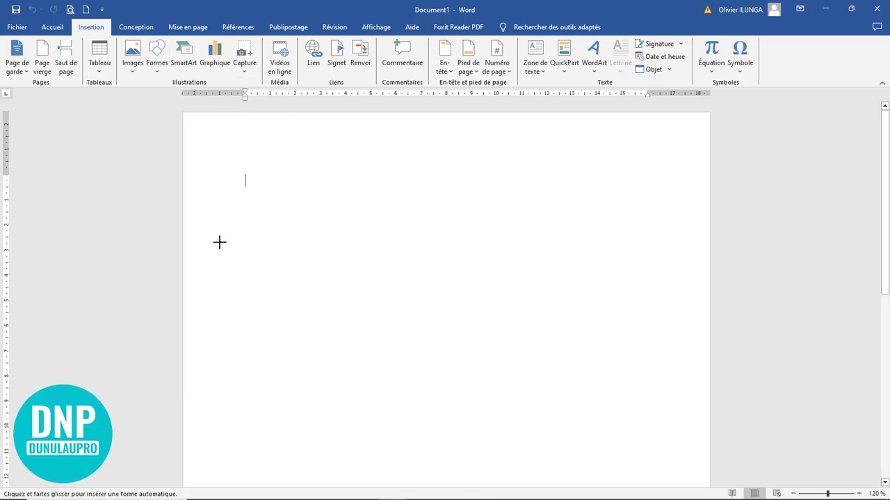
pyautogui.moveTo(220, 242); pyautogui.dragTo(733, 485)
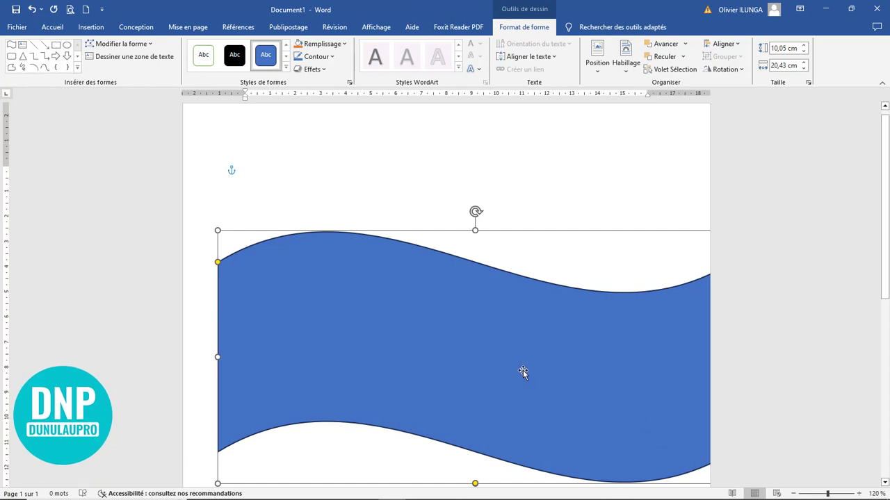
# Enlarge the wave to about 14.6 cm high and 32.1 cm wide, shifting it past the page's left edge.
pyautogui.scroll(-8, 520, 369)
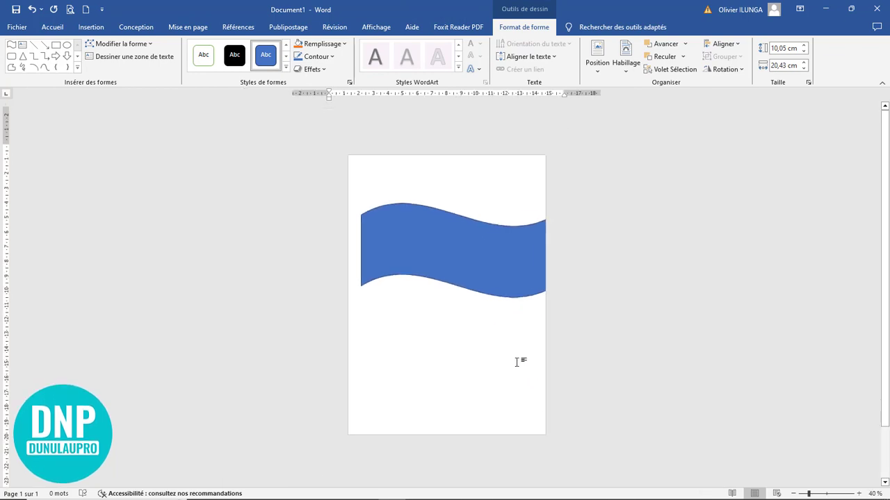
pyautogui.scroll(3, 516, 362)
pyautogui.click(461, 272)
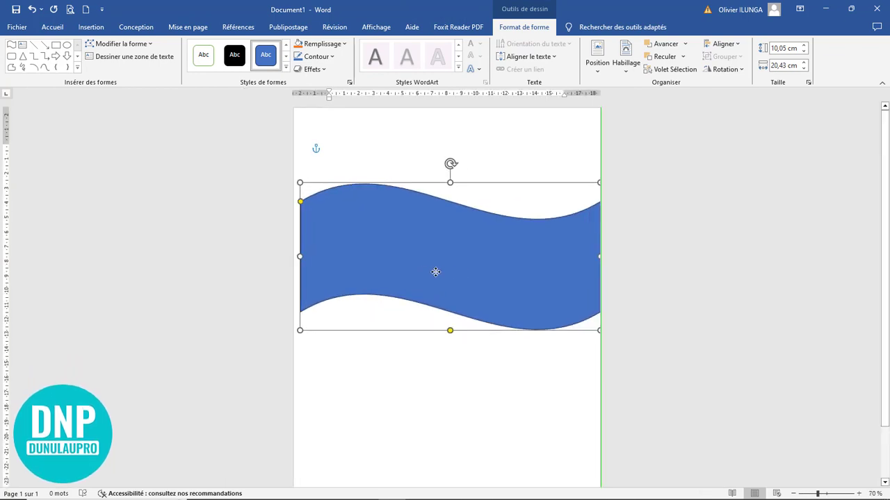
pyautogui.moveTo(435, 272); pyautogui.dragTo(418, 273)
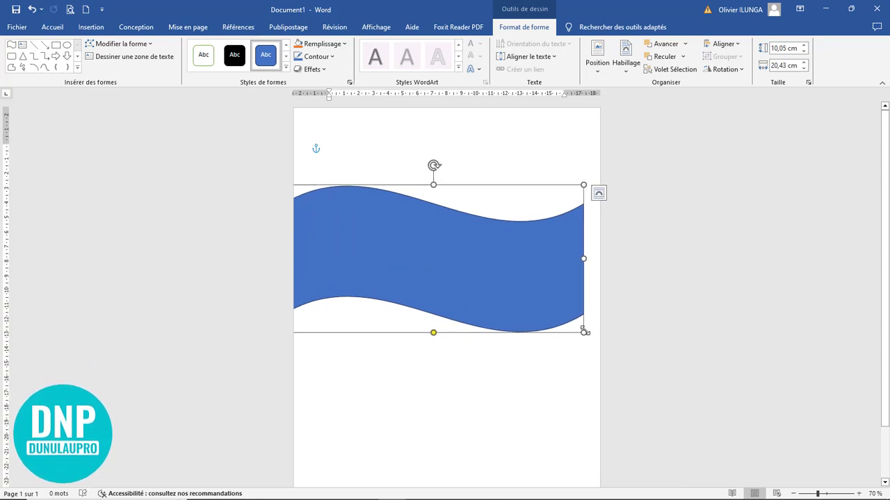
pyautogui.moveTo(588, 333); pyautogui.dragTo(667, 355)
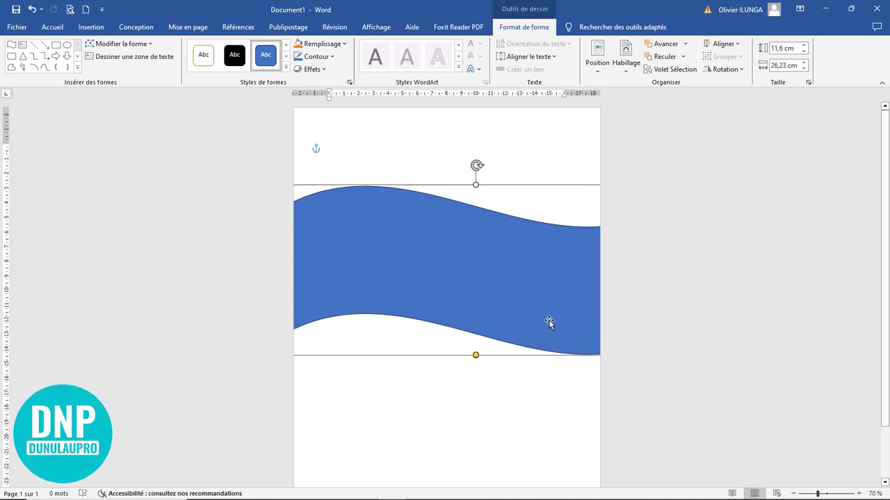
pyautogui.moveTo(557, 309); pyautogui.dragTo(452, 291)
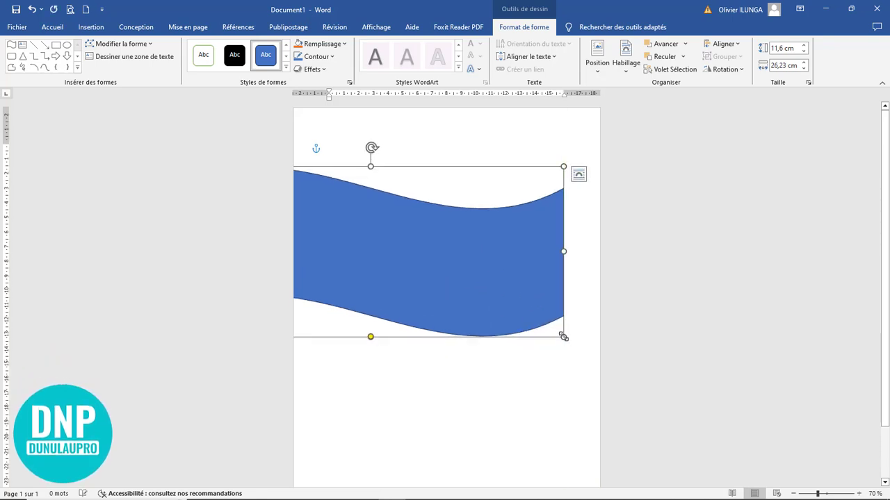
pyautogui.moveTo(574, 340); pyautogui.dragTo(652, 381)
pyautogui.moveTo(389, 262); pyautogui.dragTo(310, 250)
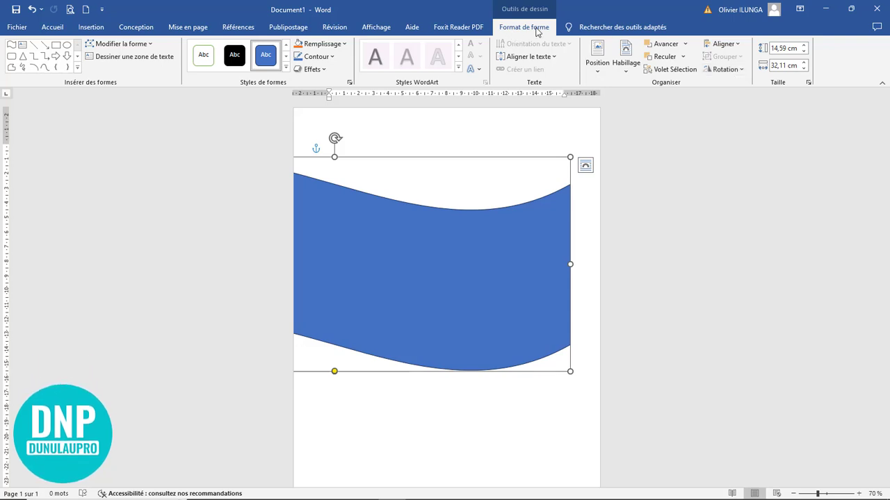
# Flip the wave vertically and move it against the top of the page so it spans the full page width.
pyautogui.click(736, 70)
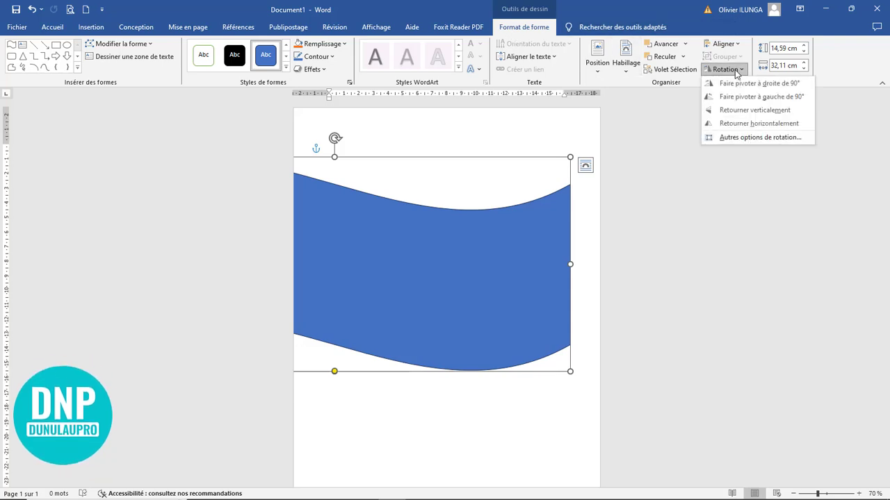
pyautogui.click(749, 114)
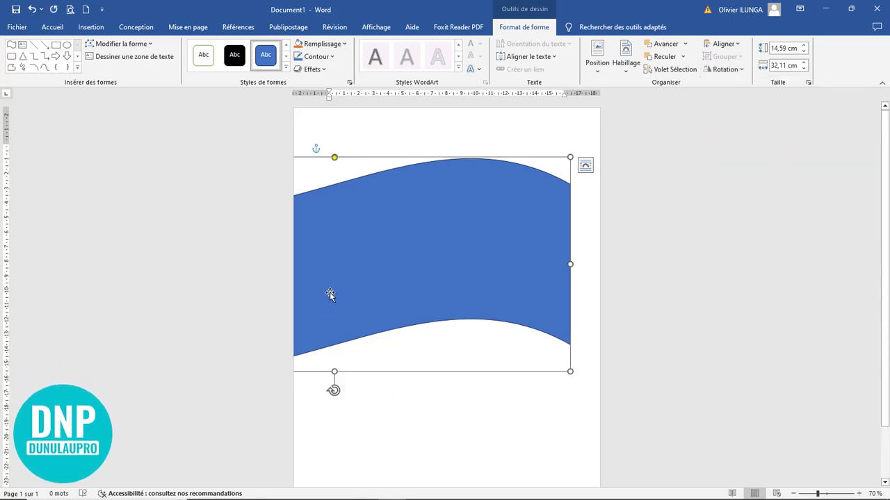
pyautogui.moveTo(329, 291); pyautogui.dragTo(469, 227)
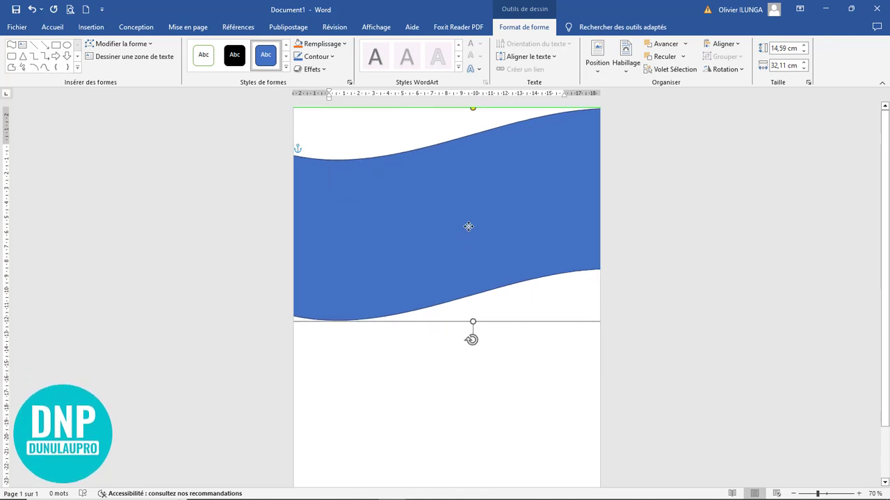
pyautogui.click(517, 369)
pyautogui.scroll(-1, 518, 370)
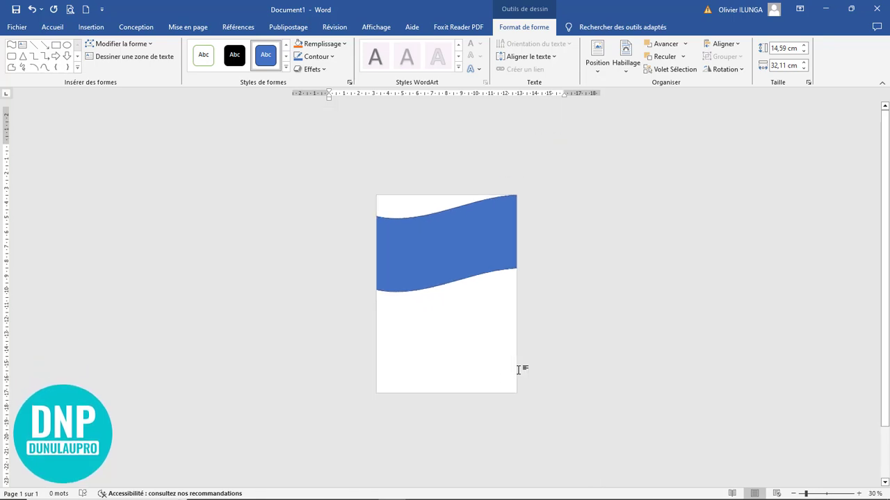
# Reduce the wave's height to about 13.4 cm from its lower edge.
pyautogui.click(449, 252)
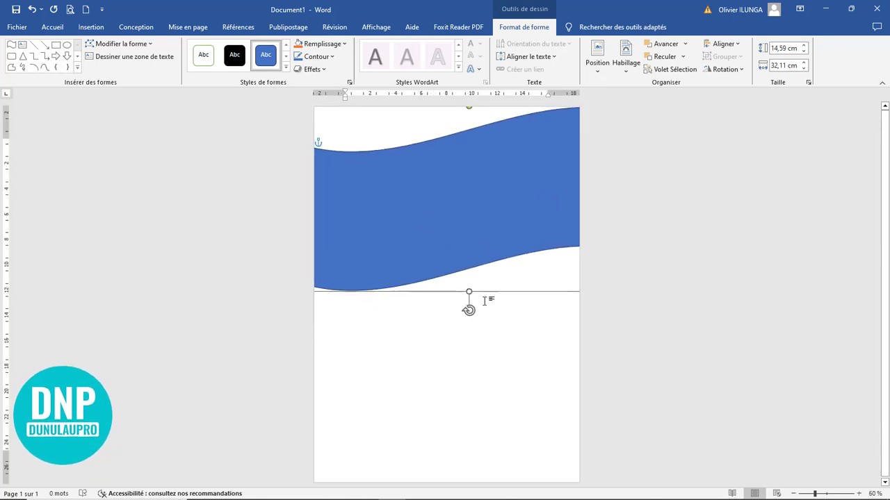
pyautogui.moveTo(469, 280); pyautogui.dragTo(469, 277)
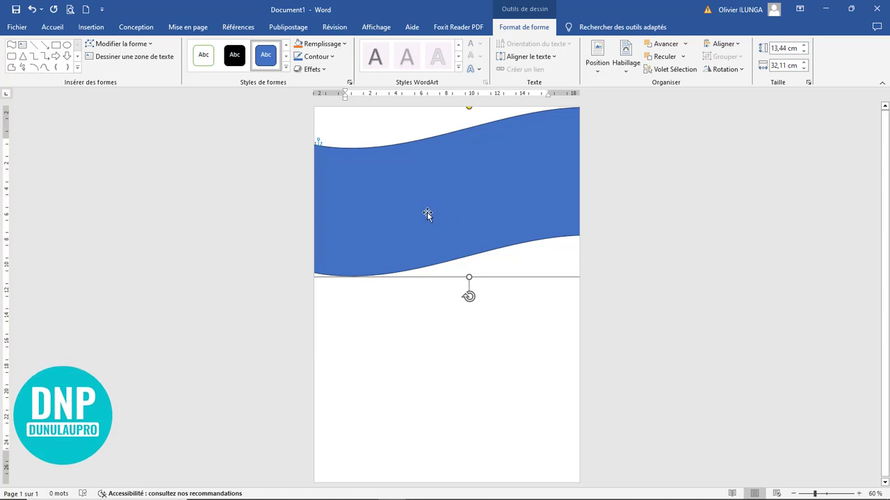
pyautogui.keyDown('ctrl'); pyautogui.scroll(2, 467, 238); pyautogui.keyUp('ctrl')
pyautogui.keyDown('ctrl'); pyautogui.scroll(5, 467, 239); pyautogui.keyUp('ctrl')
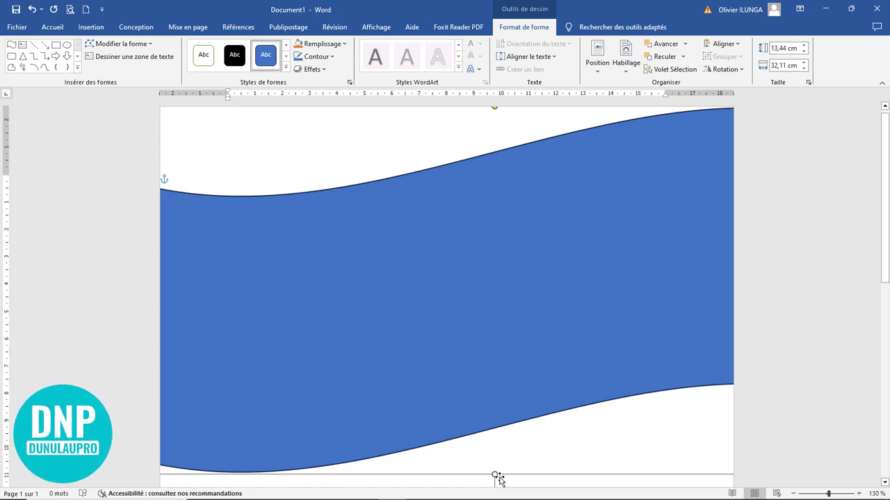
# Remove the outline from the wave shape and deselect it.
pyautogui.click(331, 44)
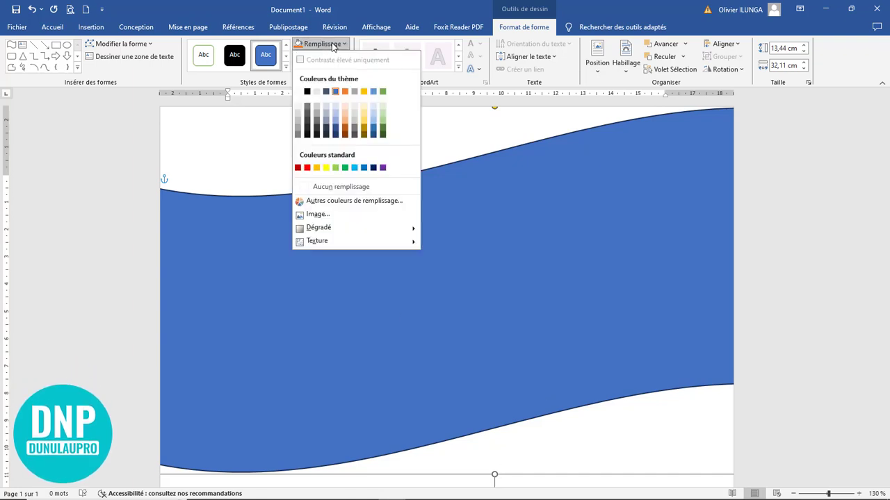
pyautogui.click(331, 44)
pyautogui.click(327, 58)
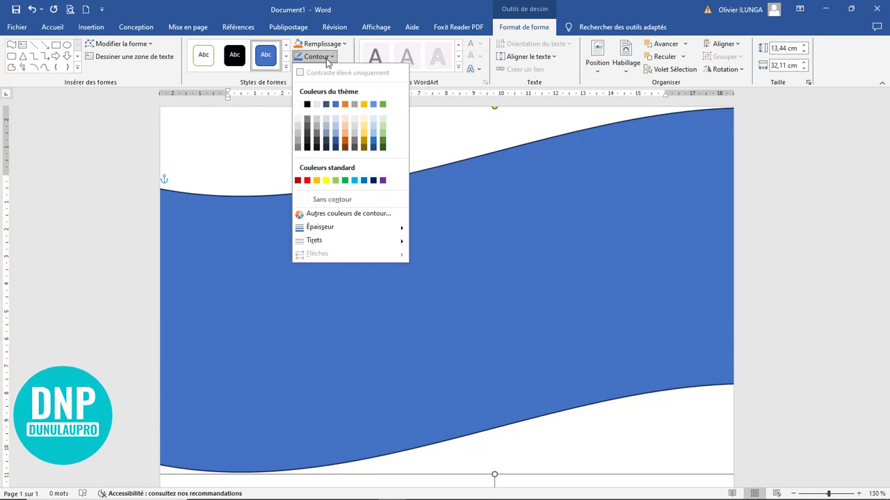
pyautogui.click(341, 206)
pyautogui.click(362, 155)
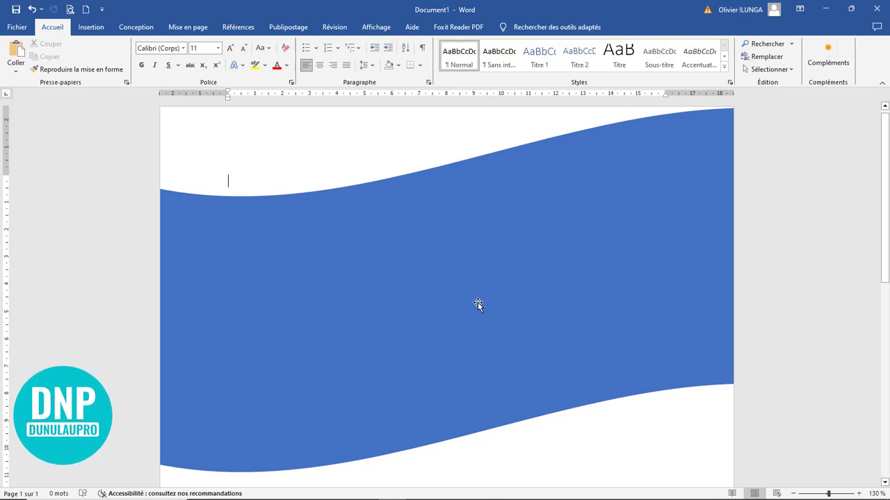
# Move the wave down about 1 cm, leaving a narrow white margin between its highest edge and the top of the page.
pyautogui.keyDown('ctrl'); pyautogui.scroll(-9, 477, 302); pyautogui.keyUp('ctrl')
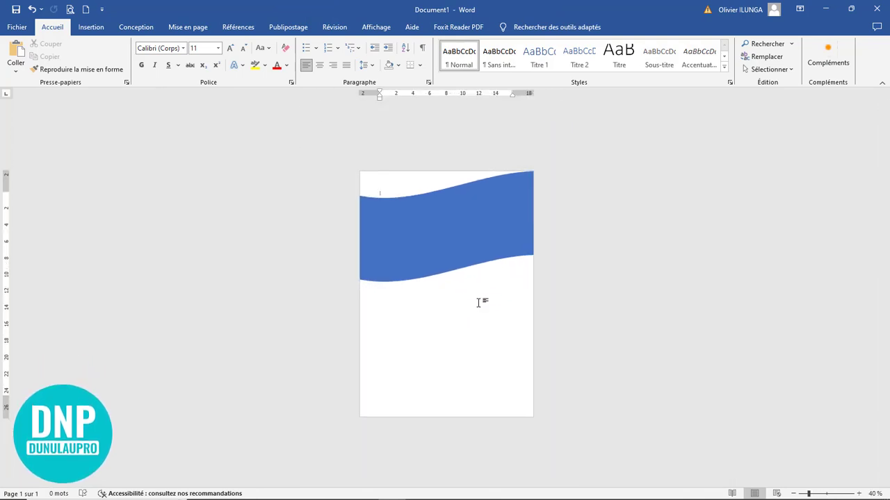
pyautogui.click(465, 252)
pyautogui.moveTo(465, 255); pyautogui.dragTo(469, 259)
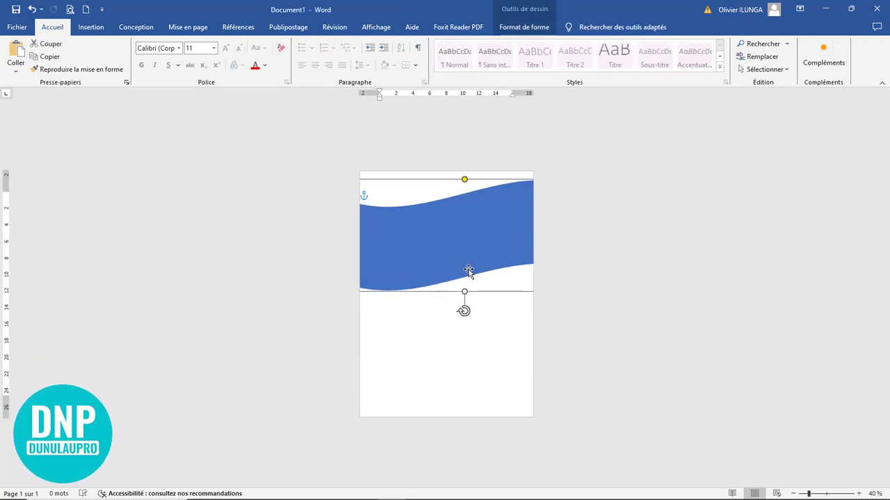
pyautogui.click(487, 334)
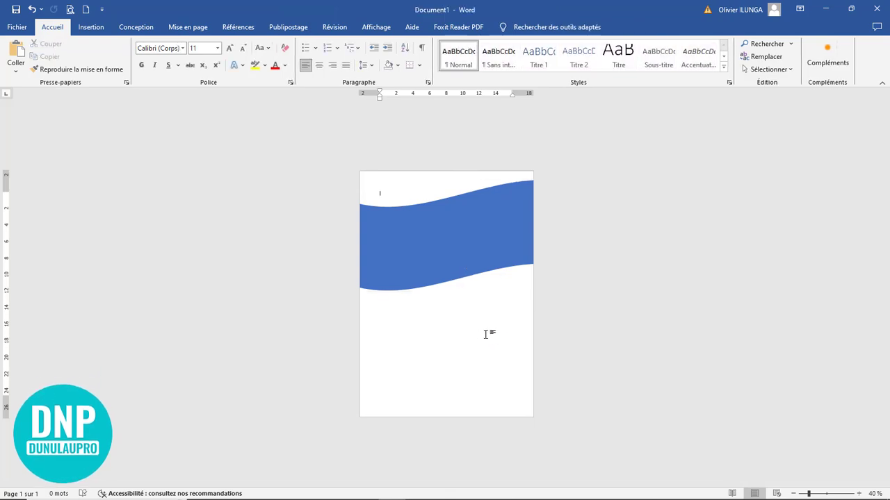
# Draw a closed curved band under the wave's lower edge, about 3.4 cm high and 18.1 cm wide, tapering left and running past the right page edge.
pyautogui.keyDown('ctrl'); pyautogui.scroll(6, 485, 334); pyautogui.keyUp('ctrl')
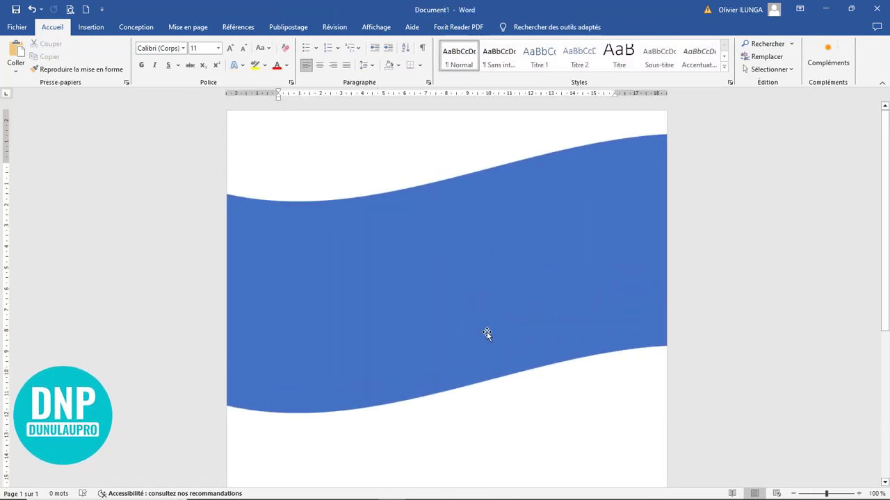
pyautogui.keyDown('ctrl'); pyautogui.scroll(-2, 486, 332); pyautogui.keyUp('ctrl')
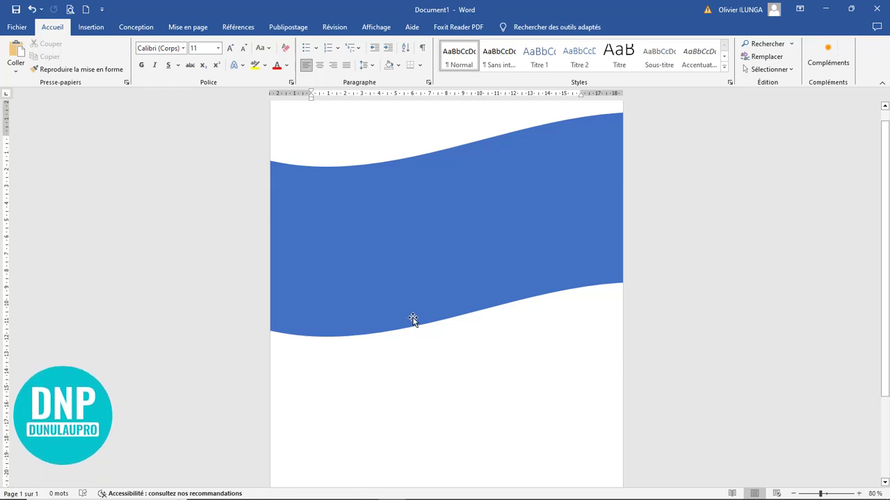
pyautogui.click(89, 28)
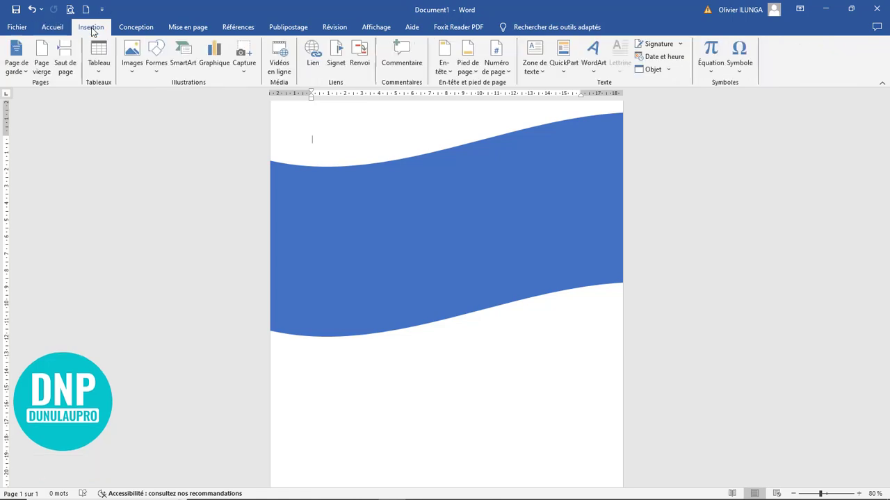
pyautogui.click(160, 69)
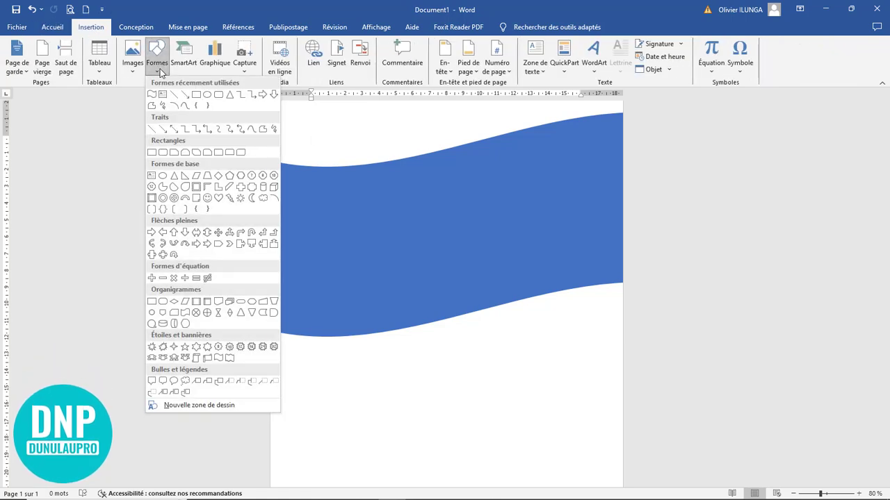
pyautogui.click(252, 131)
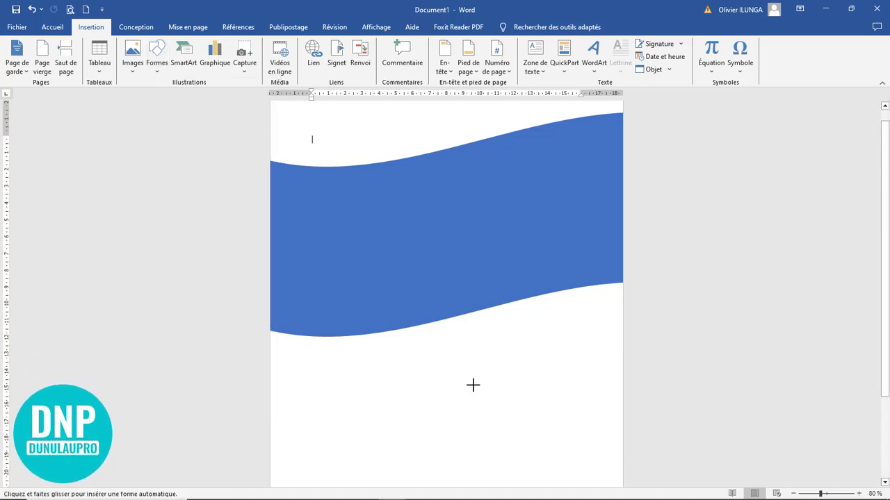
pyautogui.keyDown('ctrl'); pyautogui.scroll(2, 435, 396); pyautogui.keyUp('ctrl')
pyautogui.scroll(-4, 435, 396)
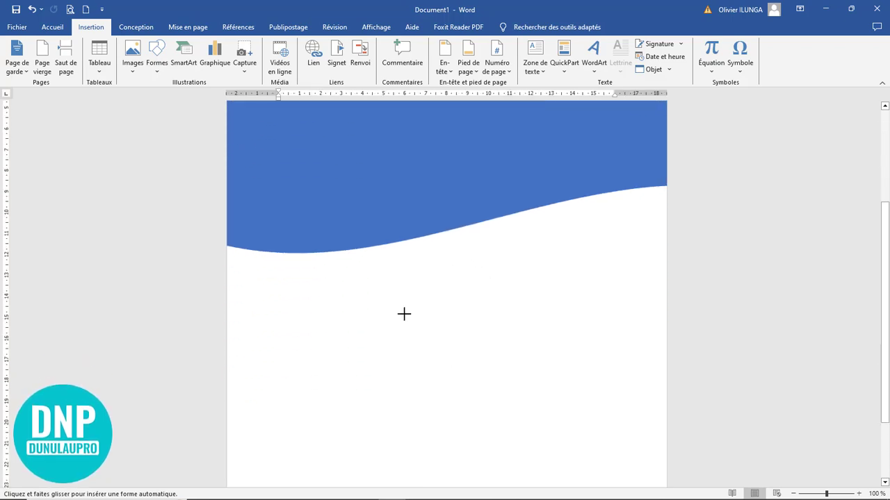
pyautogui.click(299, 266)
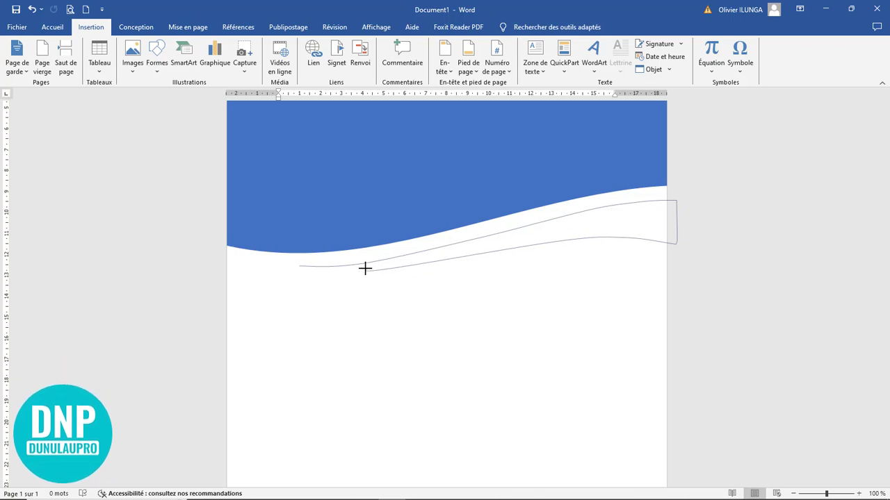
pyautogui.click(298, 268)
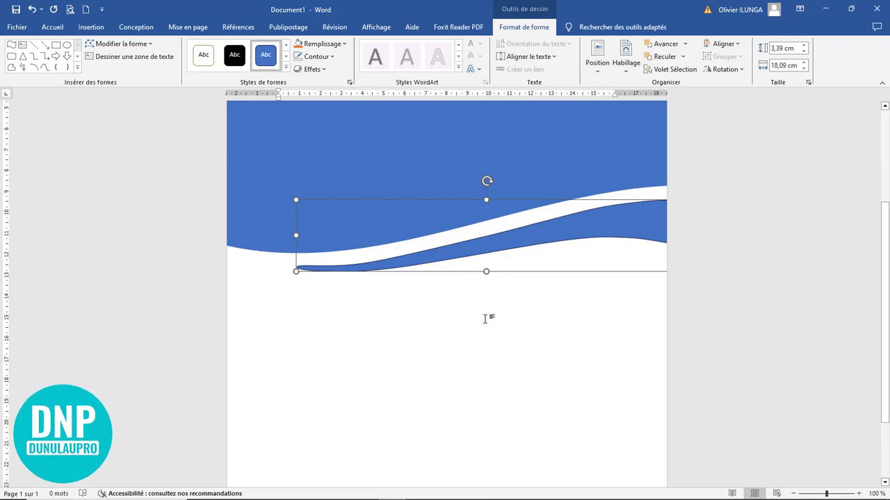
# Move the curved band closer to the wave's lower edge and remove its outline.
pyautogui.click(485, 315)
pyautogui.scroll(3, 487, 314)
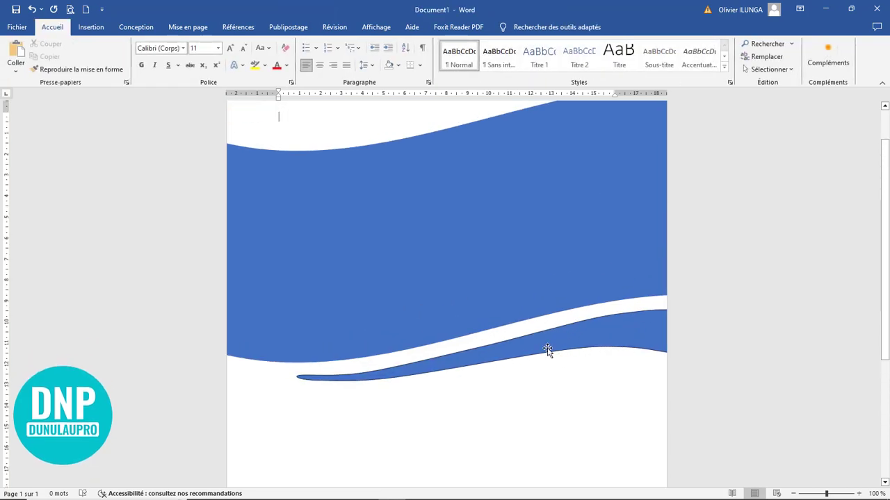
pyautogui.moveTo(548, 351)
pyautogui.mouseDown()
pyautogui.moveTo(554, 405)
pyautogui.moveTo(549, 337)
pyautogui.moveTo(559, 338)
pyautogui.mouseUp()
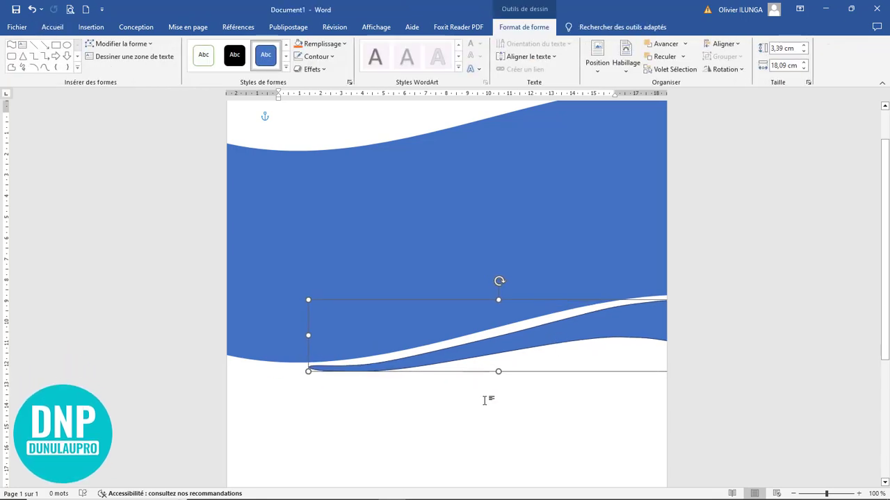
pyautogui.scroll(8, 563, 415)
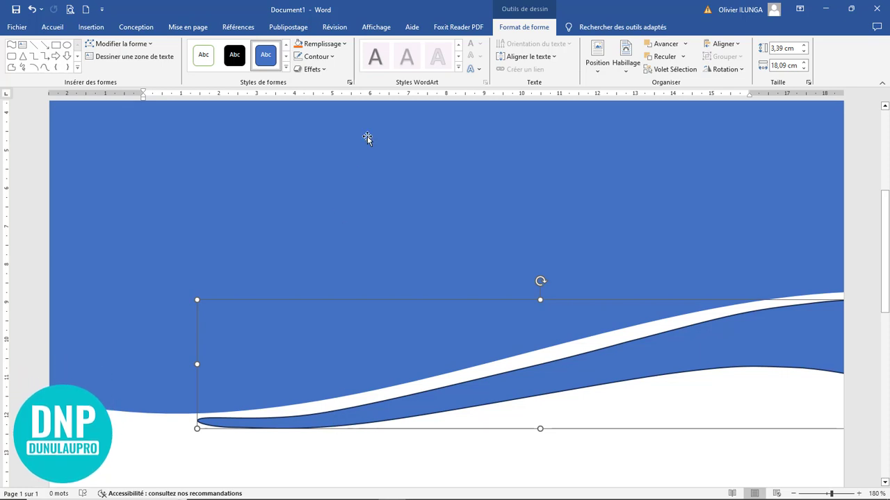
pyautogui.click(320, 58)
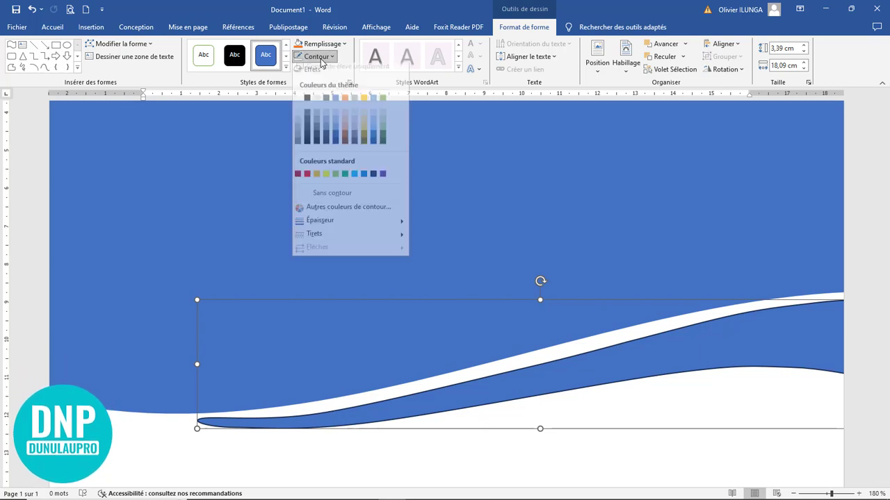
pyautogui.click(331, 200)
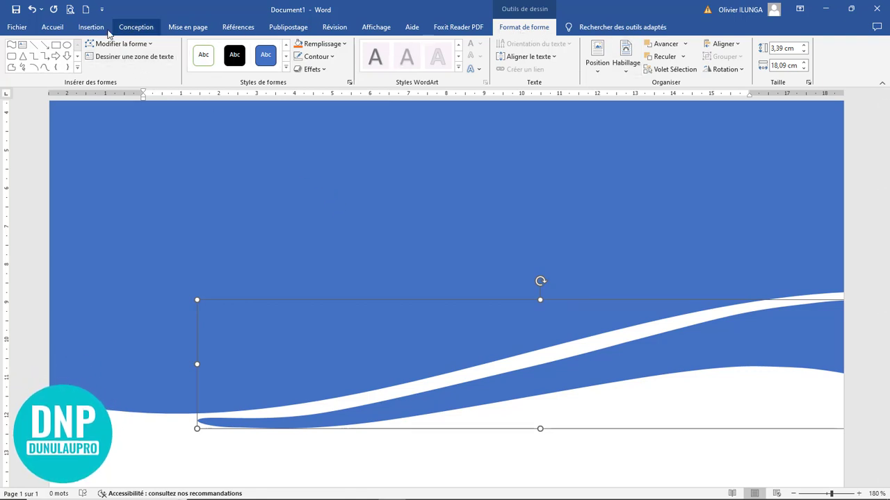
# Edit the band's points to slim its tapered left end, raising the two lower points and lowering the tip point slightly.
pyautogui.click(124, 46)
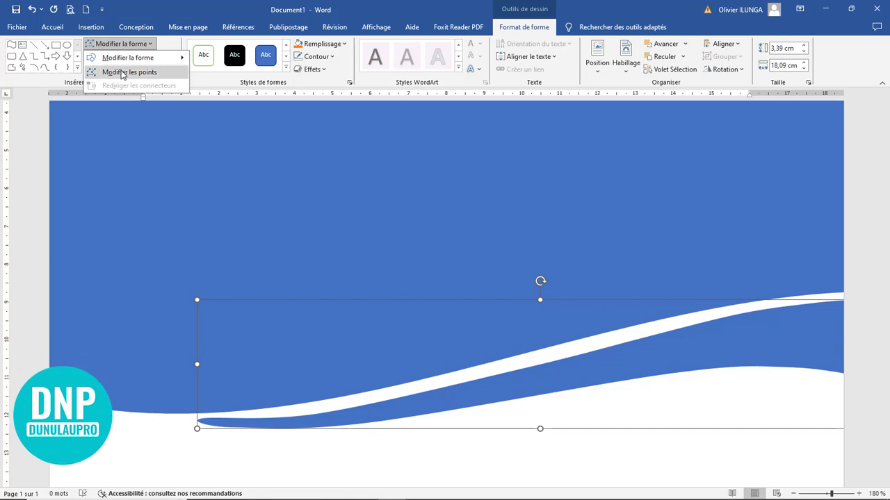
pyautogui.click(119, 72)
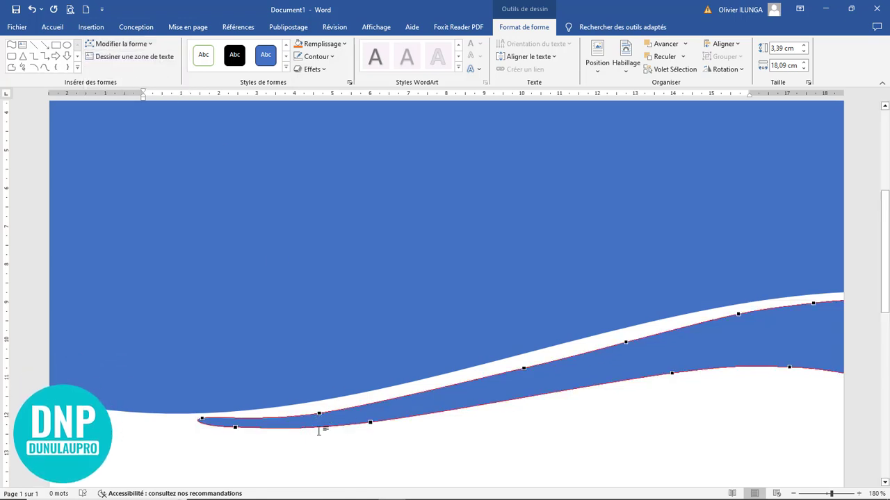
pyautogui.click(372, 423)
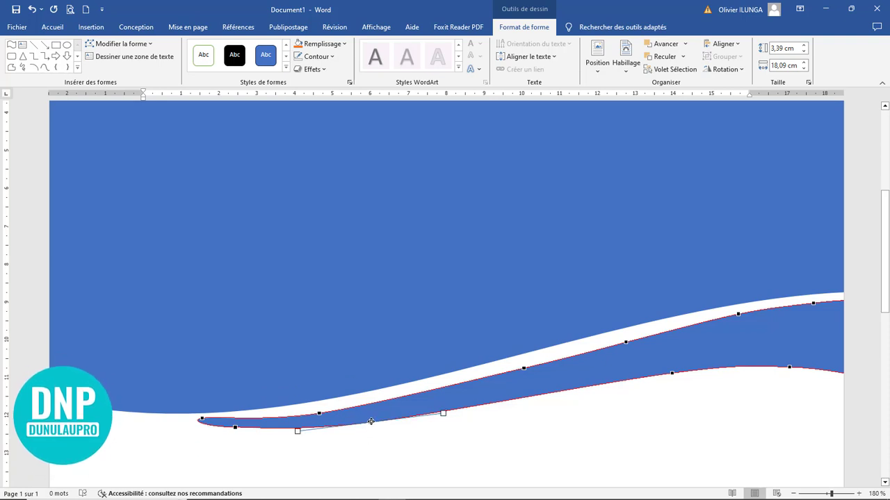
pyautogui.moveTo(371, 422); pyautogui.dragTo(370, 417)
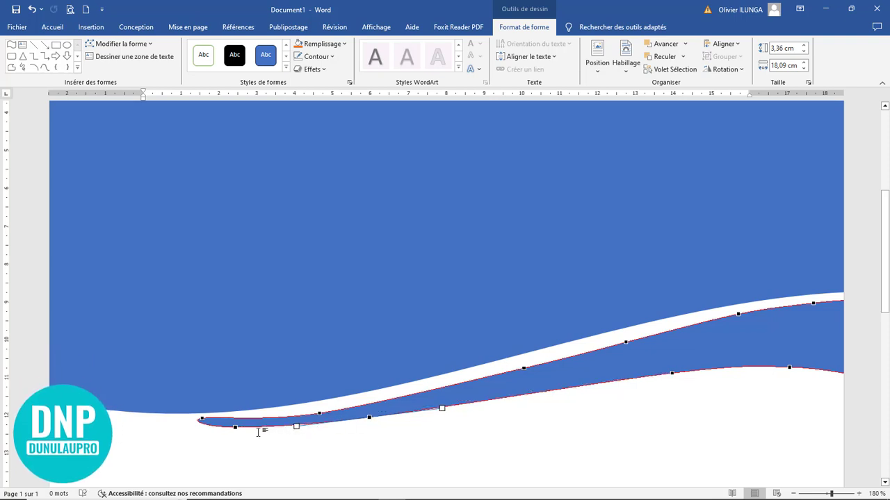
pyautogui.click(237, 426)
pyautogui.moveTo(238, 424); pyautogui.dragTo(237, 422)
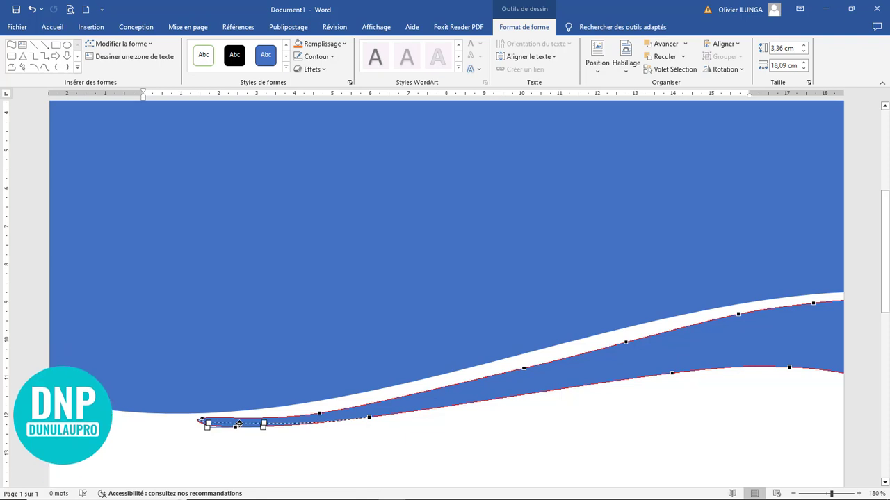
pyautogui.click(320, 415)
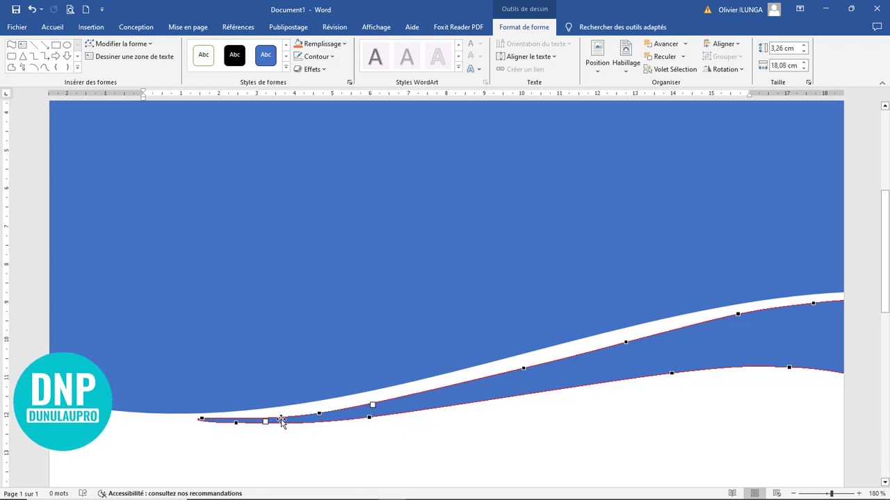
pyautogui.click(201, 419)
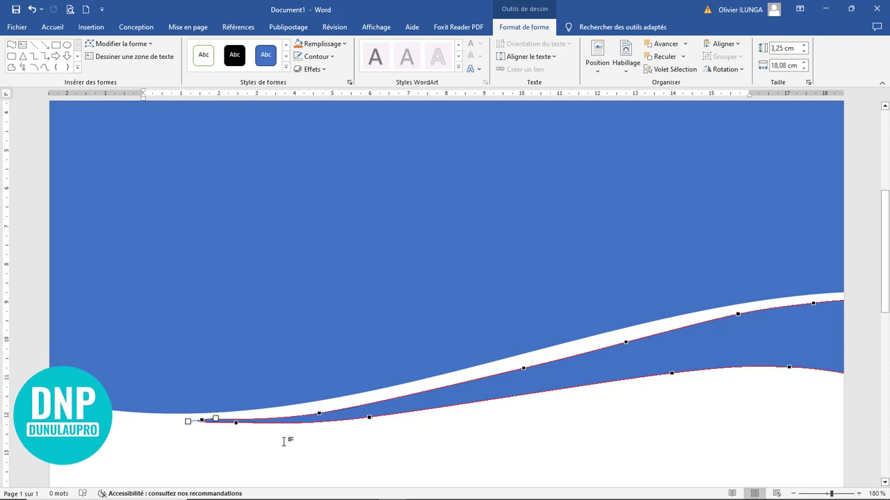
pyautogui.click(532, 436)
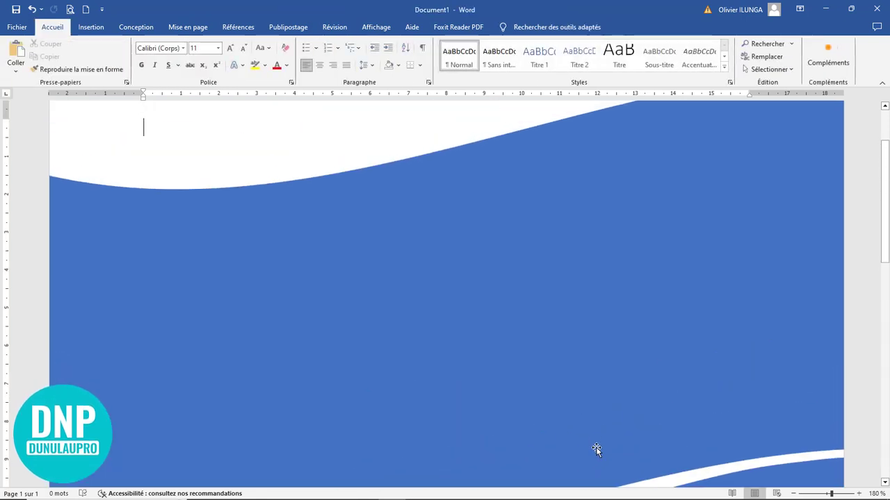
# Edit the band's points again to sharpen its rounded left tip into a fine point, leaving the band about 17.95 cm wide.
pyautogui.scroll(-5, 591, 430)
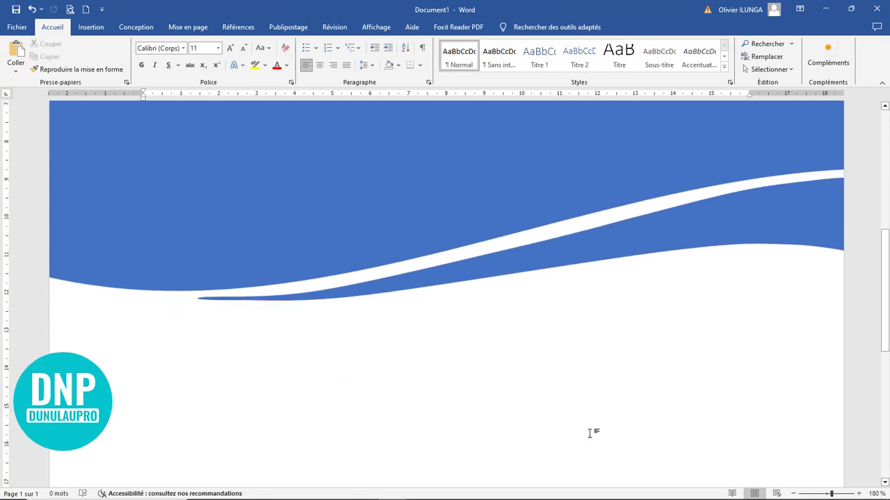
pyautogui.click(248, 300)
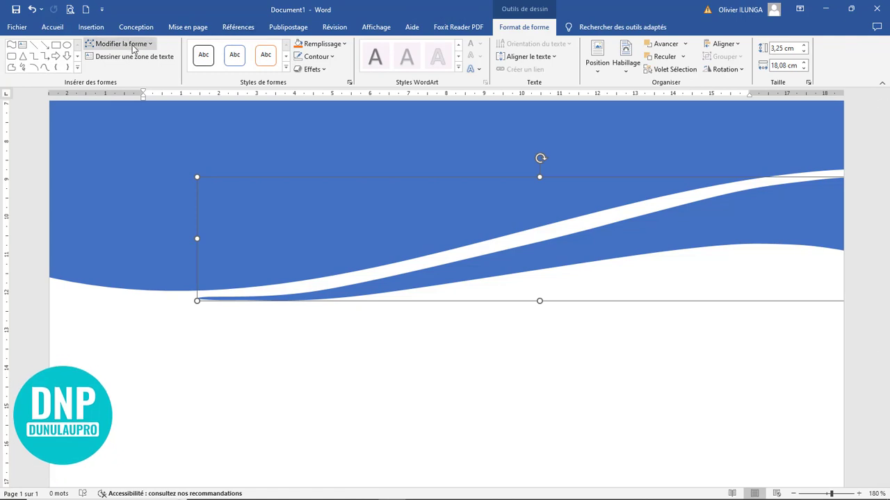
pyautogui.click(122, 43)
pyautogui.click(130, 72)
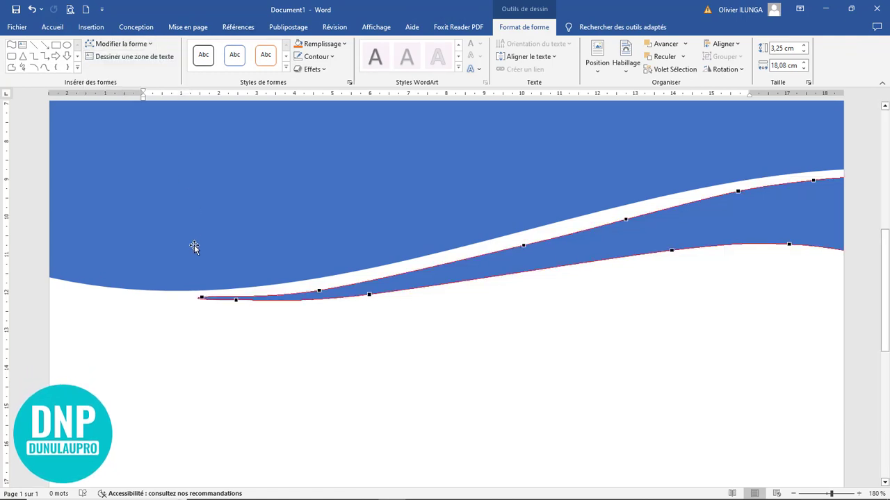
pyautogui.click(201, 297)
pyautogui.moveTo(202, 298); pyautogui.dragTo(202, 299)
pyautogui.click(320, 291)
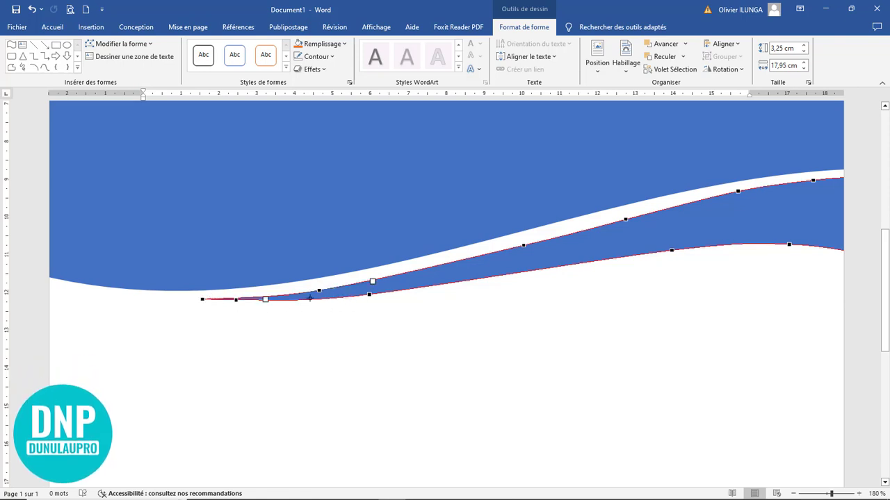
pyautogui.click(487, 318)
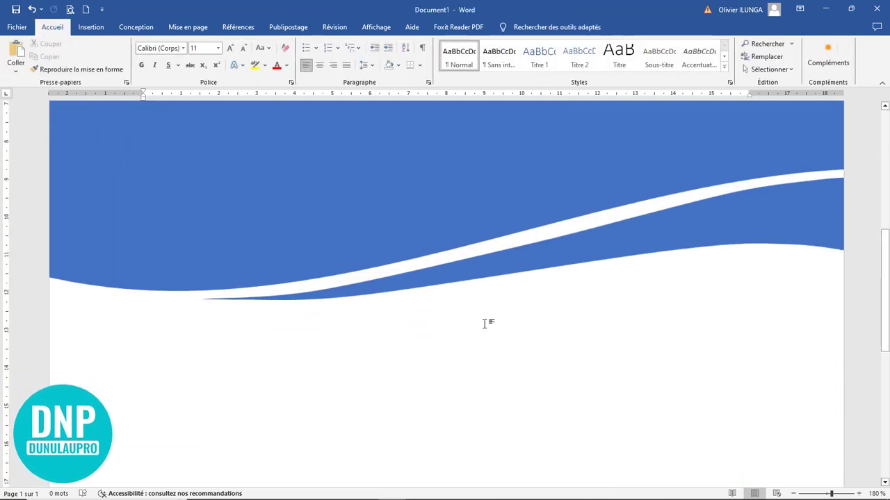
# Shift the band slightly left and down so a thin white gap follows the wave's lower edge, and deselect it.
pyautogui.scroll(-13, 486, 377)
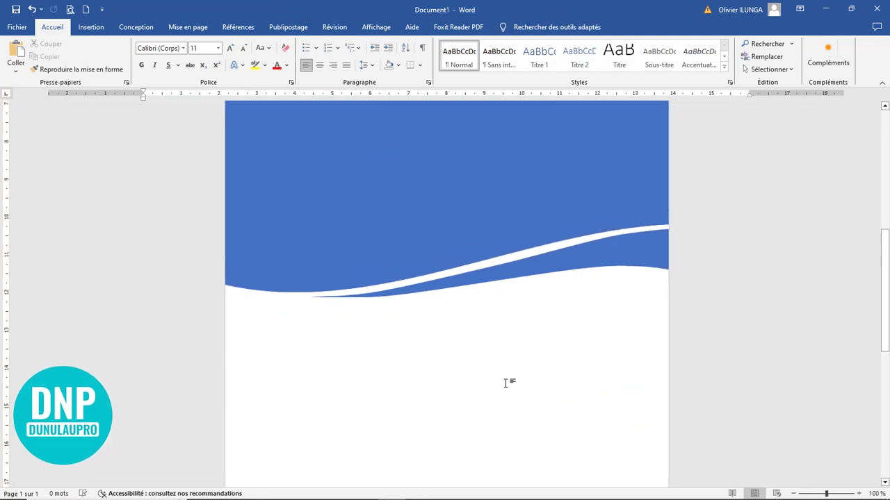
pyautogui.scroll(3, 506, 383)
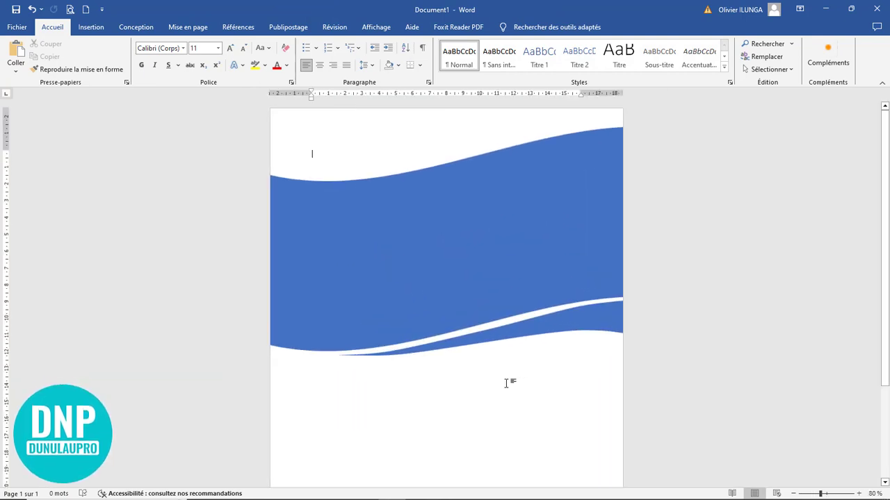
pyautogui.click(505, 333)
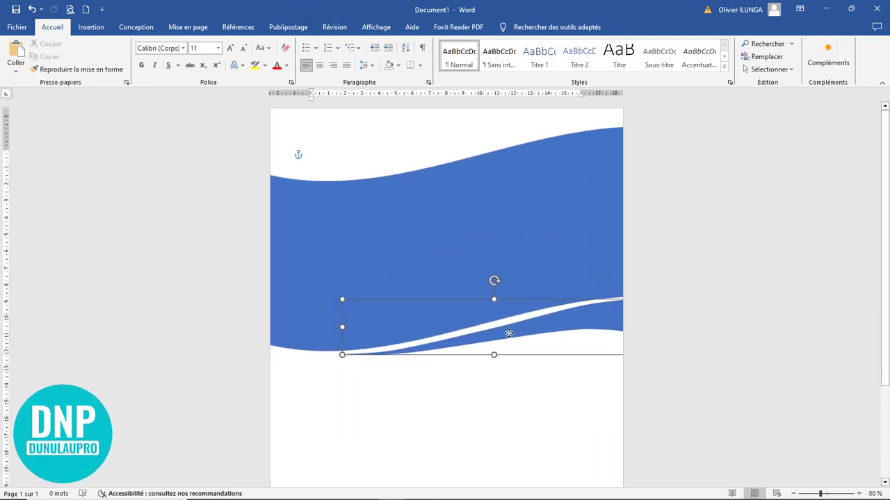
pyautogui.moveTo(510, 332); pyautogui.dragTo(509, 334)
pyautogui.click(471, 427)
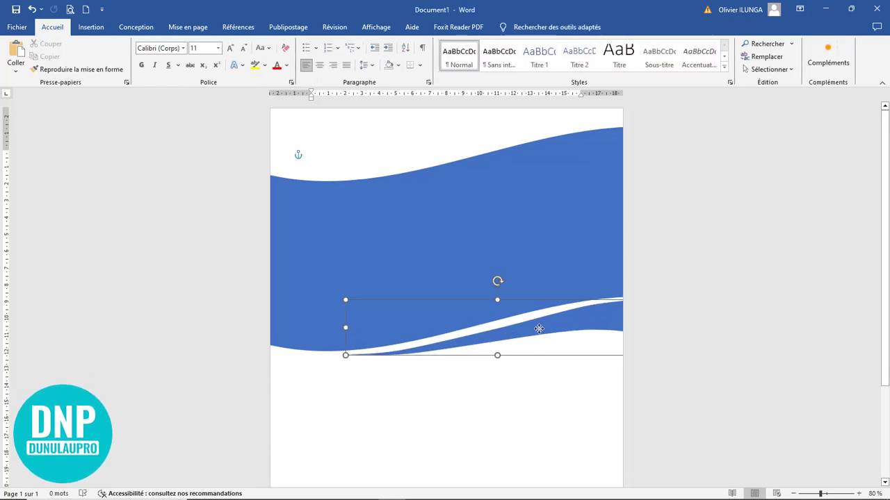
pyautogui.moveTo(539, 329); pyautogui.dragTo(530, 327)
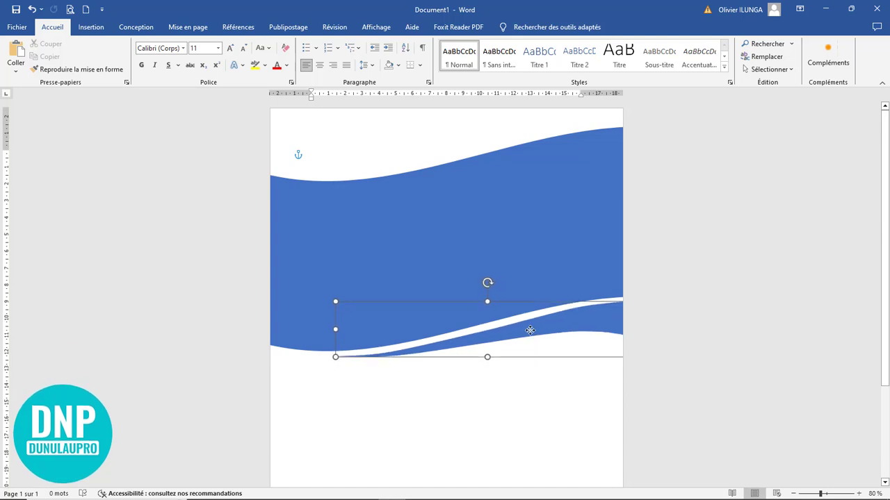
pyautogui.click(517, 397)
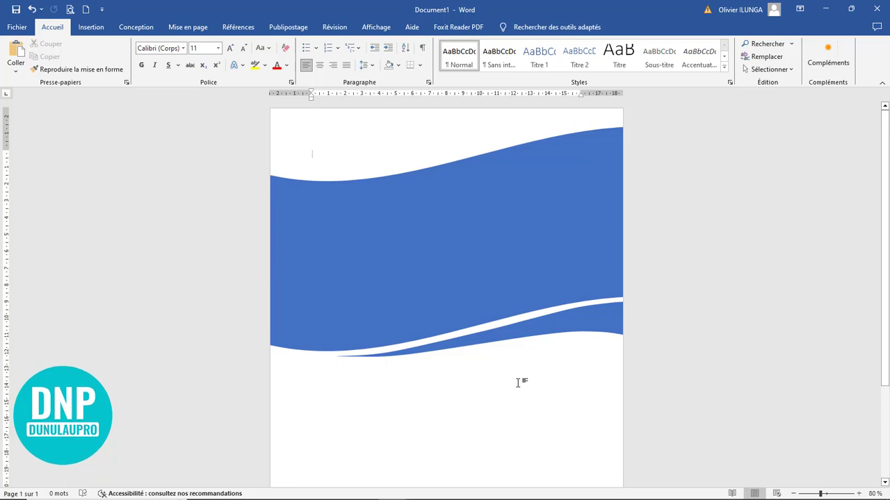
# Fill the large wave shape with the Pexels picture numbered 18193597 from the desktop's Element travail folder, working offline.
pyautogui.scroll(3, 518, 384)
pyautogui.scroll(-4, 518, 384)
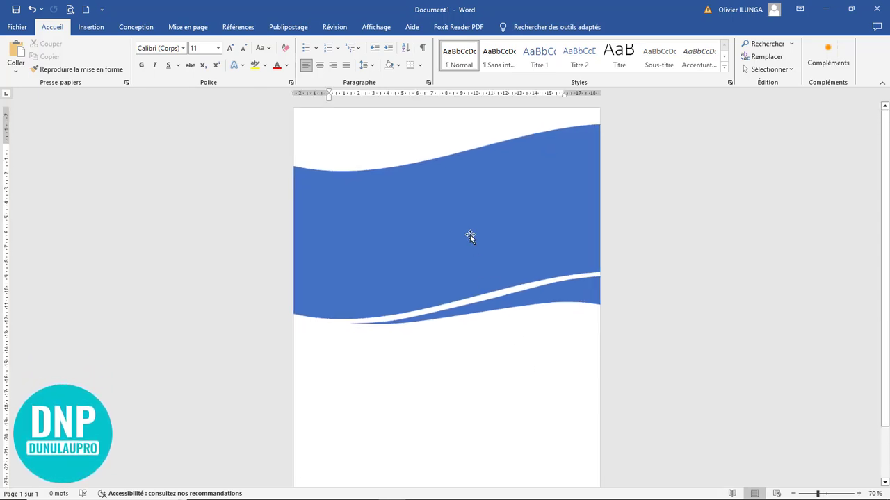
pyautogui.doubleClick(439, 224)
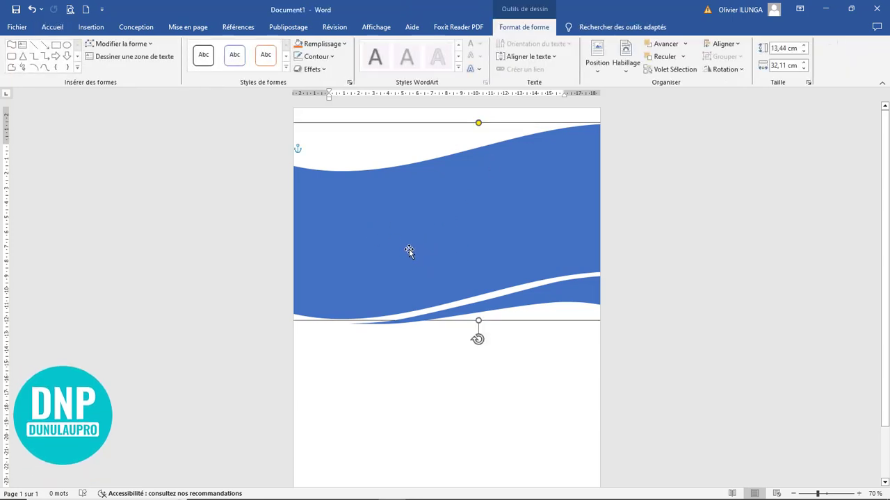
pyautogui.rightClick(435, 182)
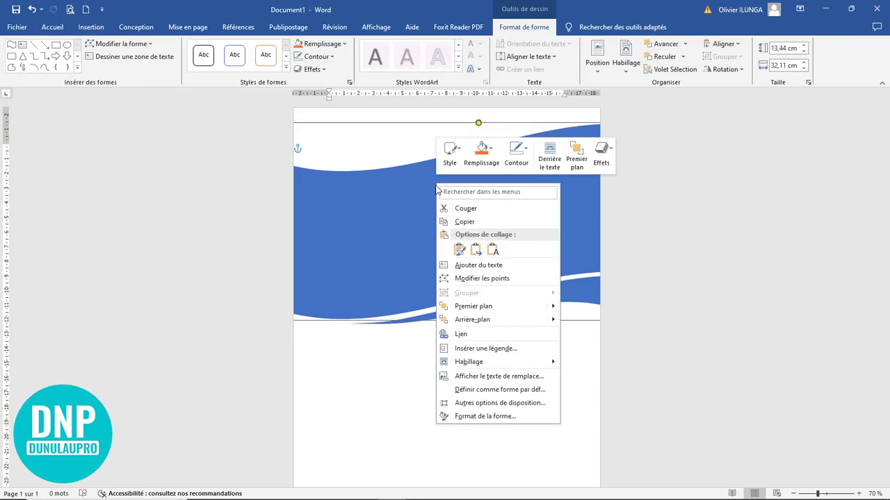
pyautogui.click(494, 157)
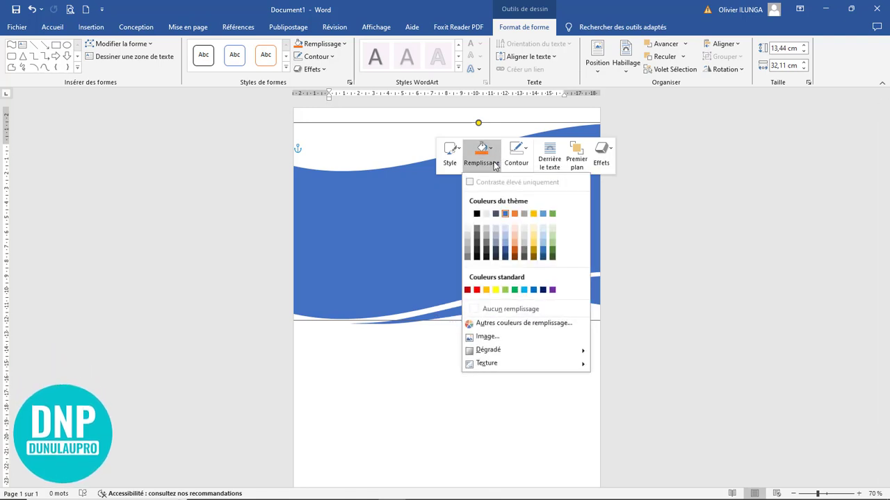
pyautogui.click(490, 337)
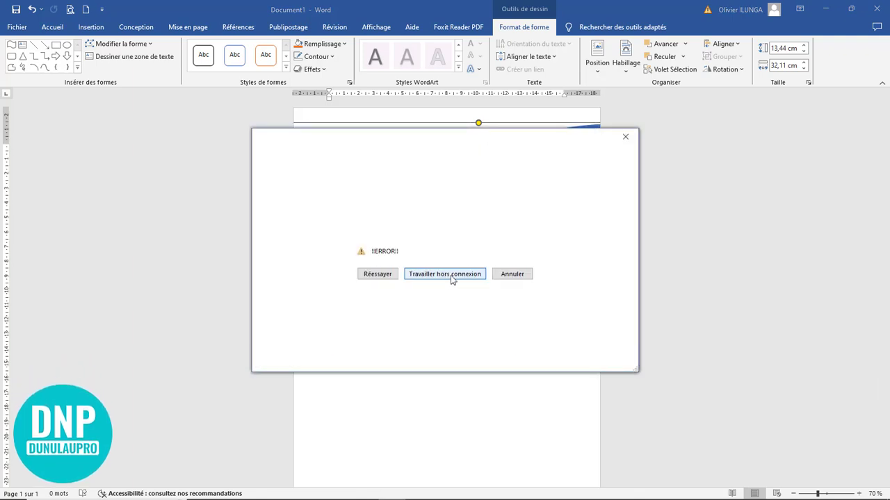
pyautogui.click(452, 276)
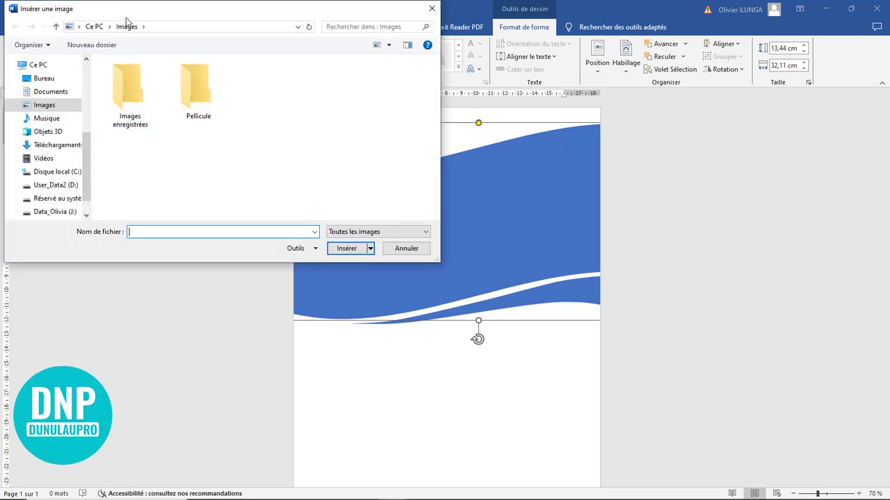
pyautogui.moveTo(117, 13); pyautogui.dragTo(154, 75)
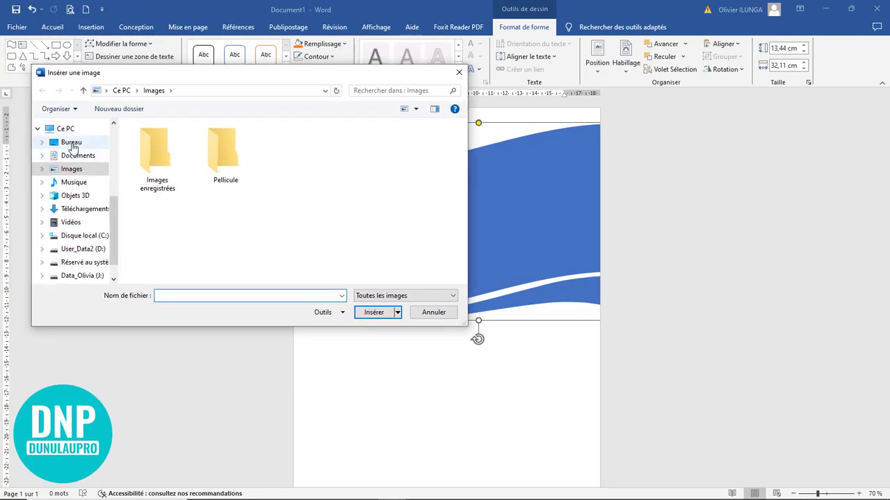
pyautogui.click(76, 144)
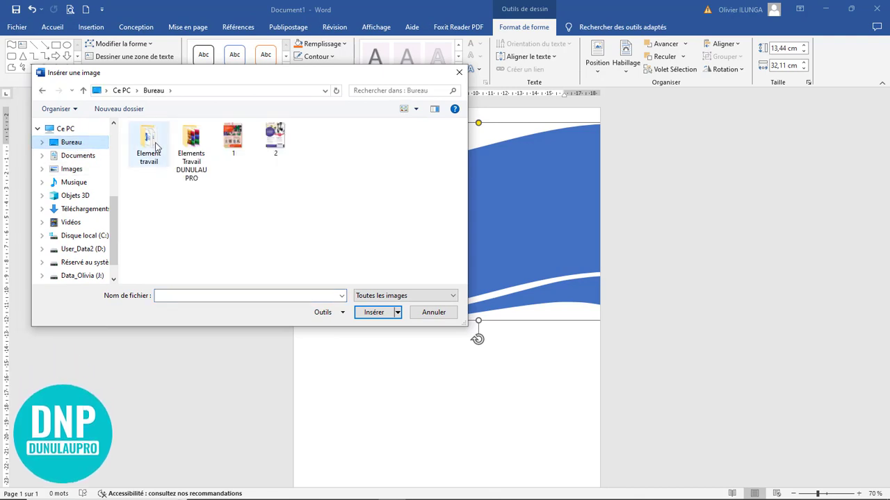
pyautogui.click(150, 144)
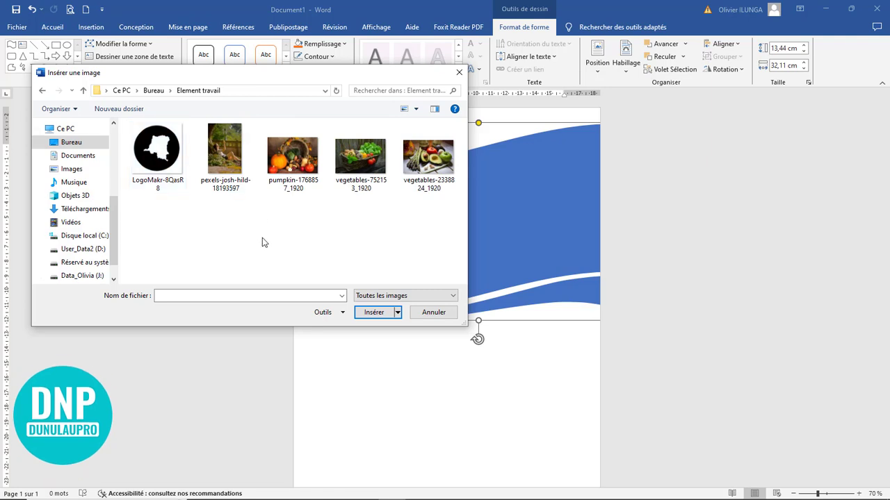
pyautogui.click(223, 144)
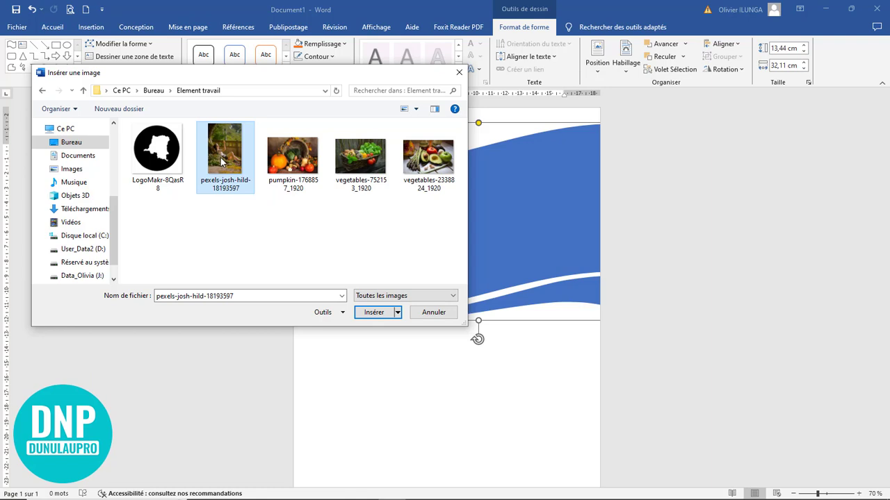
pyautogui.click(373, 312)
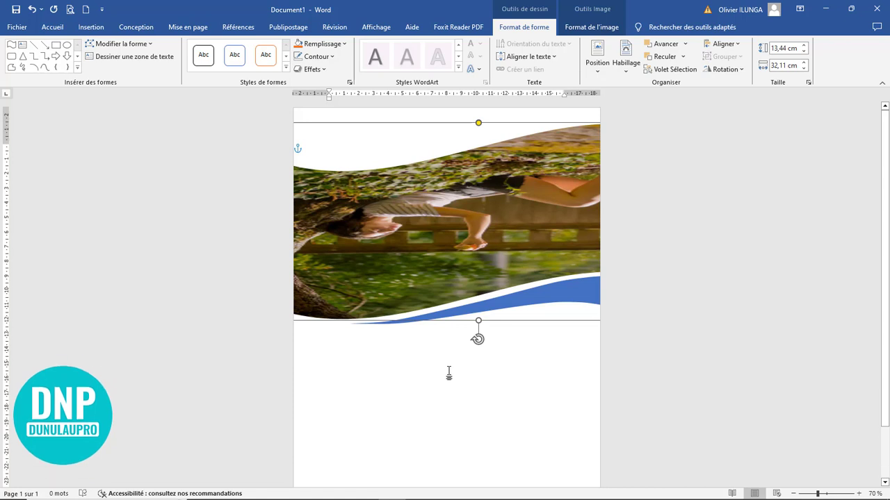
# Turn the wave's picture fill upright by disabling its rotation with the shape, and close the formatting options.
pyautogui.click(591, 27)
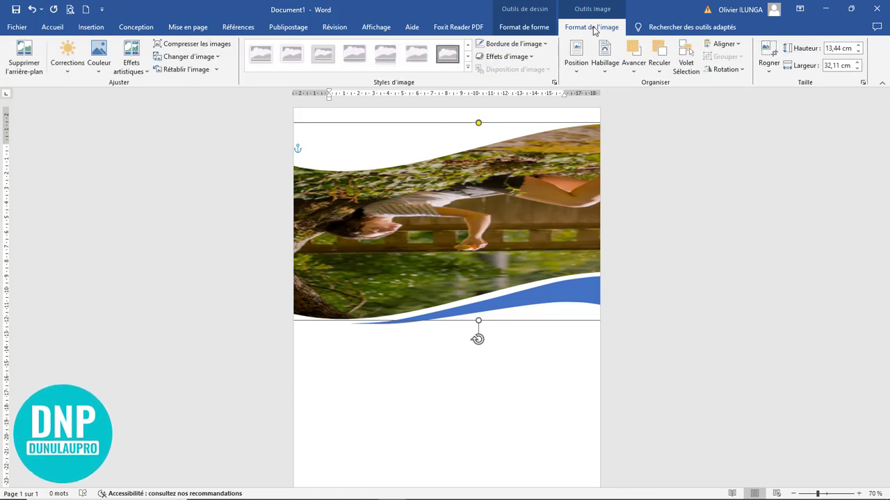
pyautogui.click(528, 29)
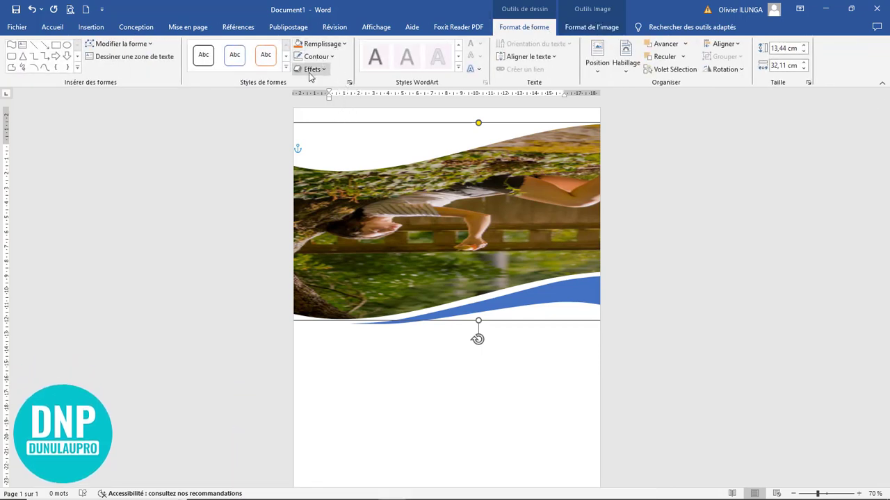
pyautogui.click(349, 82)
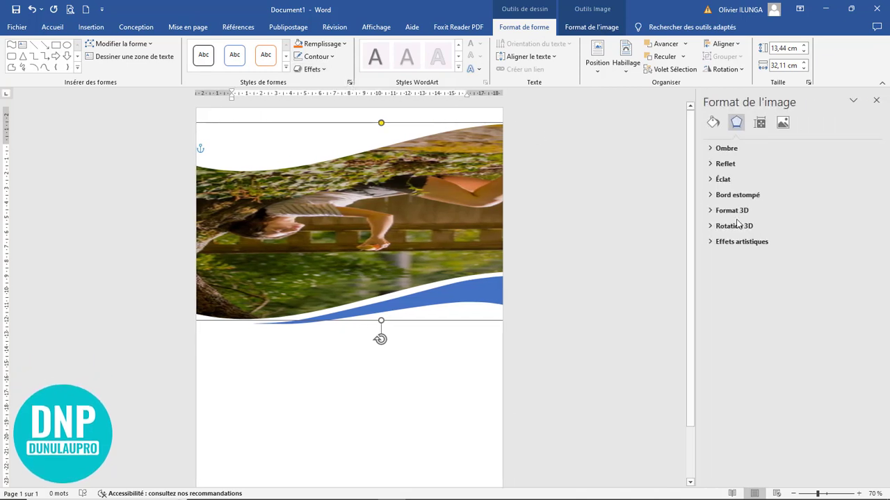
pyautogui.click(713, 123)
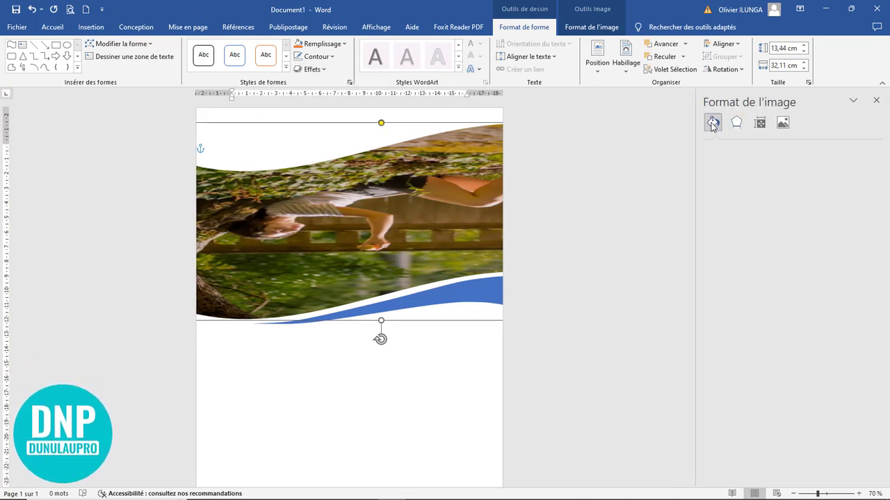
pyautogui.click(722, 148)
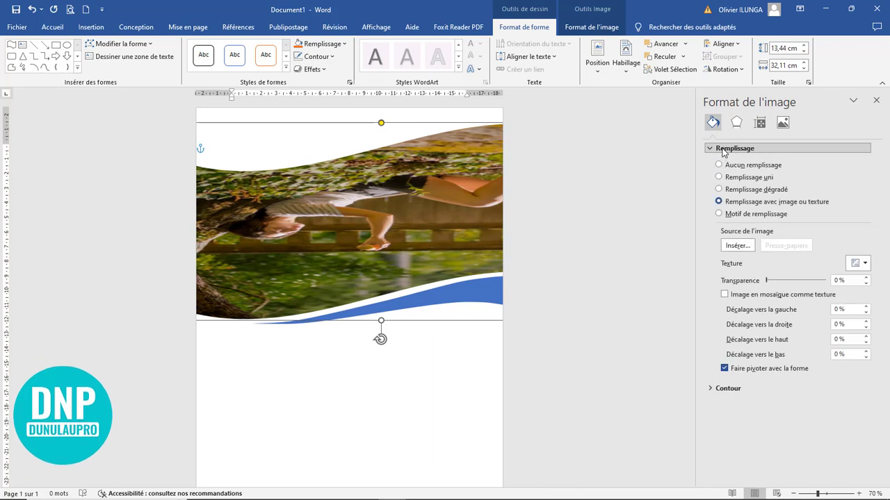
pyautogui.click(725, 369)
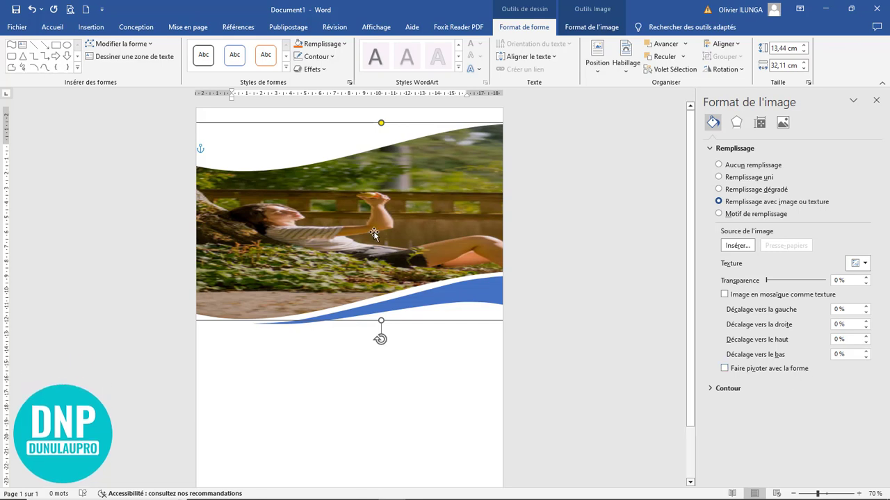
pyautogui.click(876, 100)
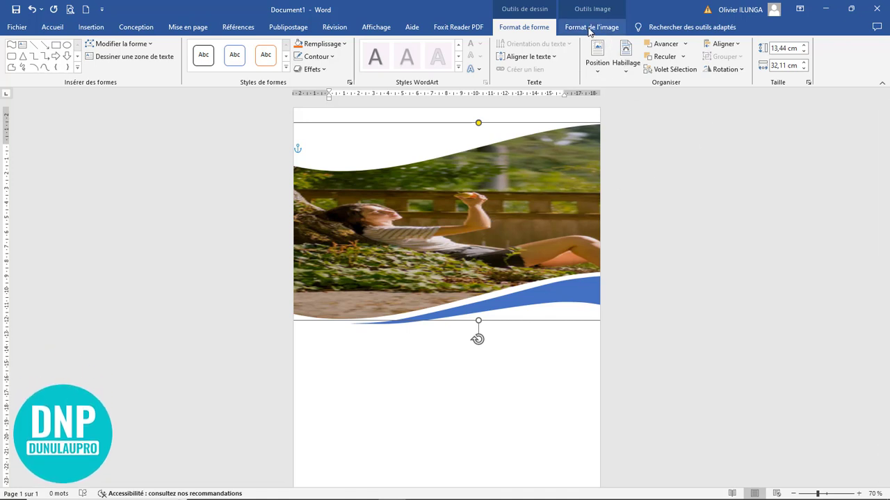
# Apply the Fill crop option to the wave's picture so it covers the shape in its original proportions.
pyautogui.click(590, 28)
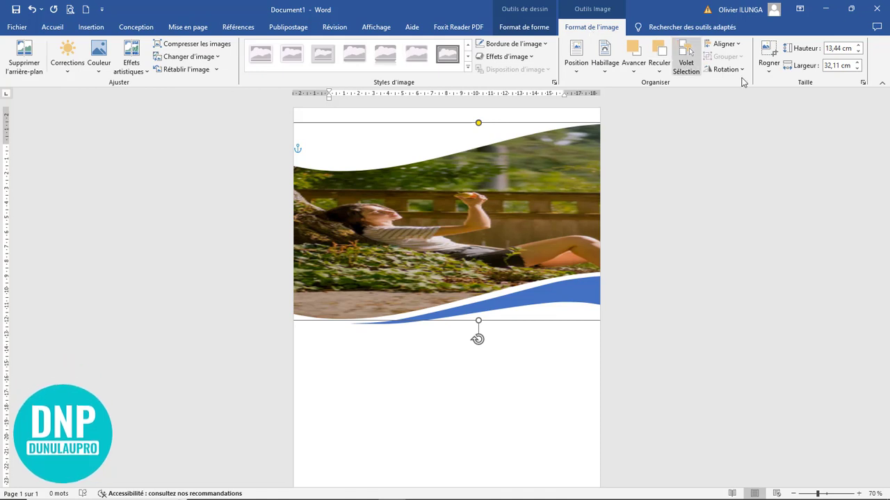
pyautogui.click(775, 76)
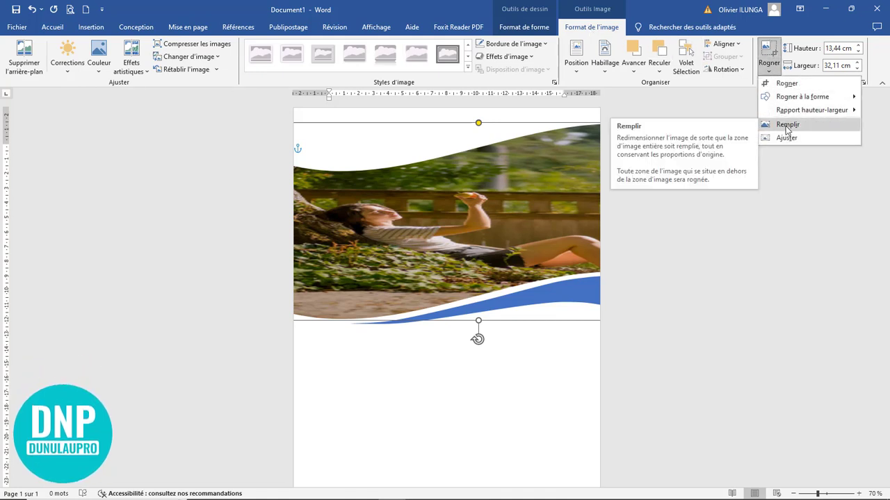
pyautogui.click(584, 30)
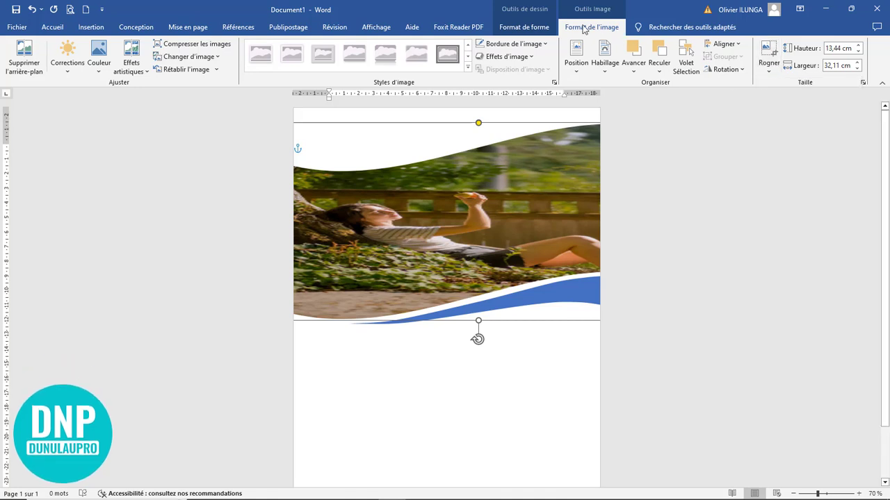
pyautogui.click(769, 72)
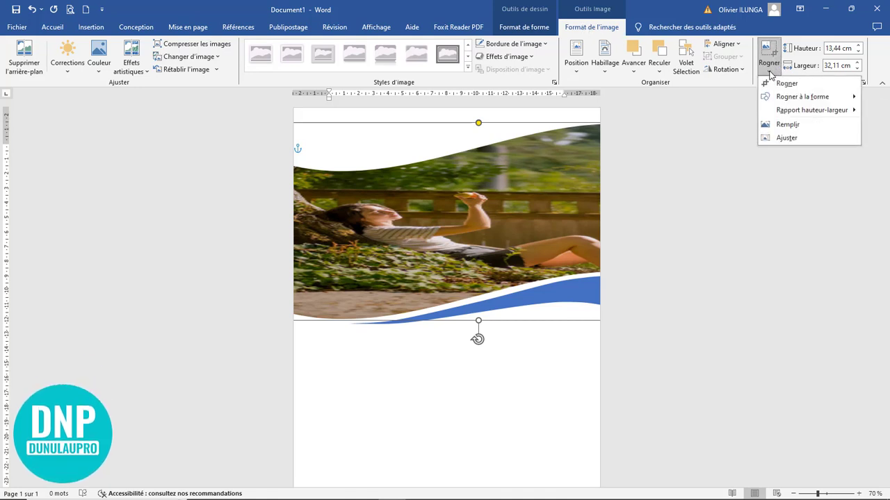
pyautogui.click(789, 125)
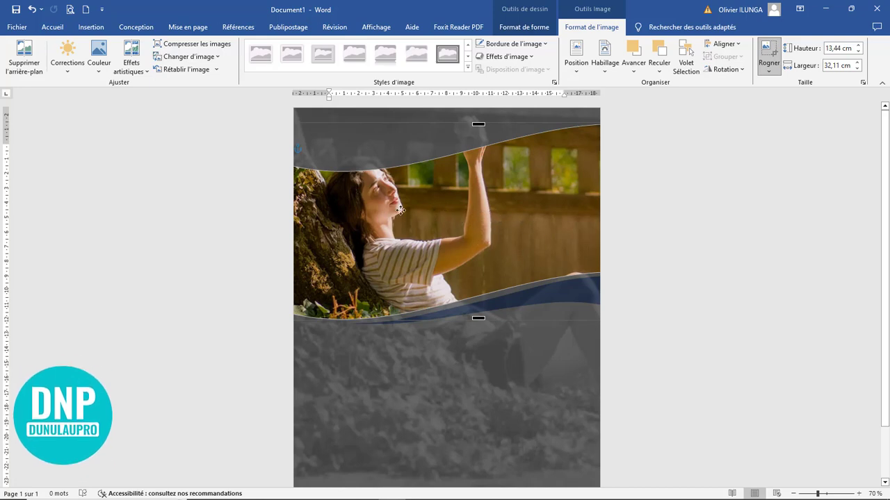
# Resize and reposition the picture inside the wave to frame the woman's upper body and raised apple at the left, and finish cropping.
pyautogui.moveTo(401, 211); pyautogui.dragTo(496, 206)
pyautogui.moveTo(449, 232); pyautogui.dragTo(441, 259)
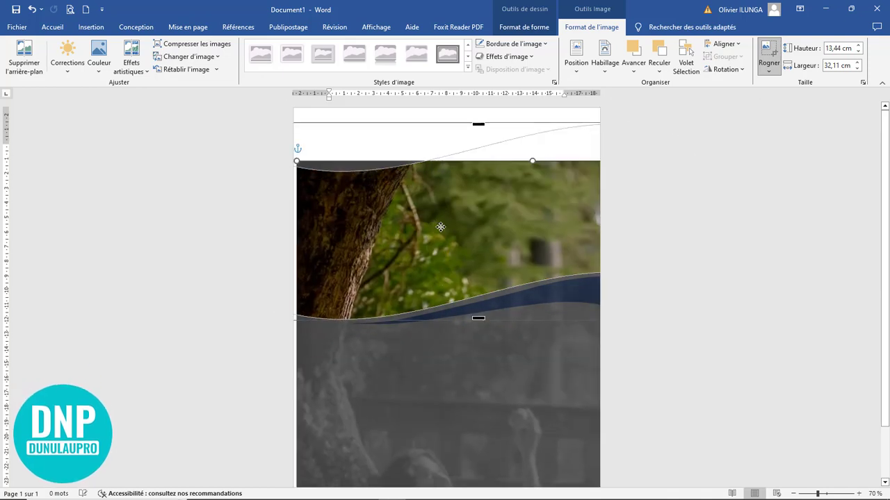
pyautogui.moveTo(396, 202); pyautogui.dragTo(540, 427)
pyautogui.moveTo(499, 385); pyautogui.dragTo(321, 175)
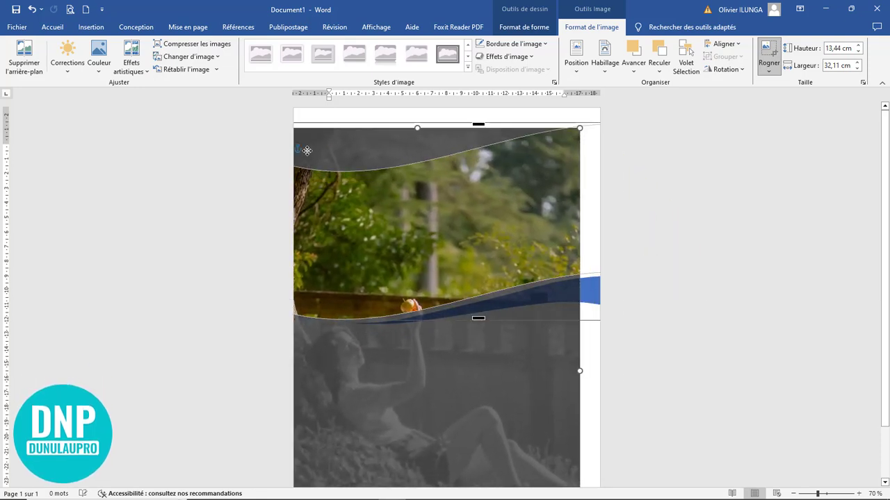
pyautogui.moveTo(453, 325); pyautogui.dragTo(488, 235)
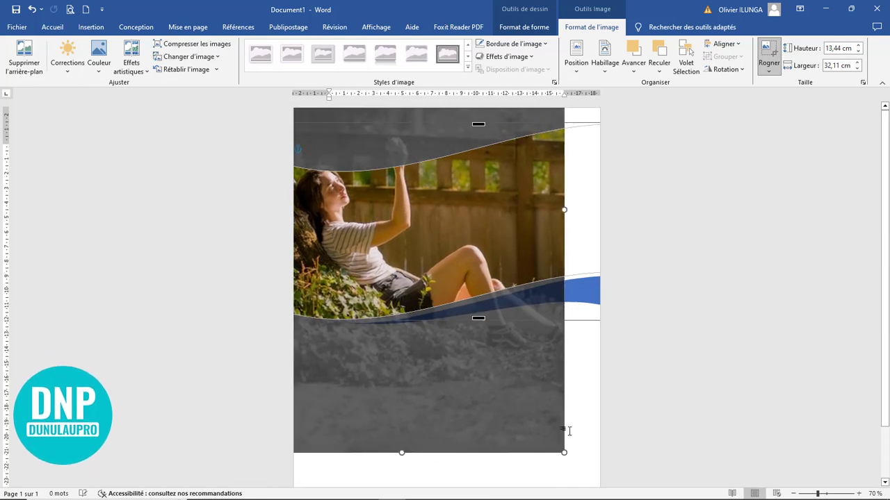
pyautogui.moveTo(563, 452); pyautogui.dragTo(607, 470)
pyautogui.moveTo(440, 213); pyautogui.dragTo(521, 236)
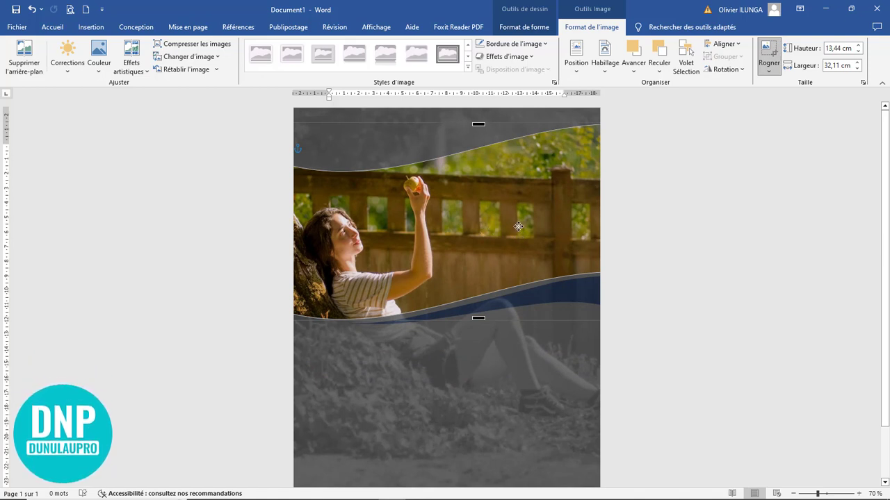
pyautogui.click(767, 76)
pyautogui.click(778, 114)
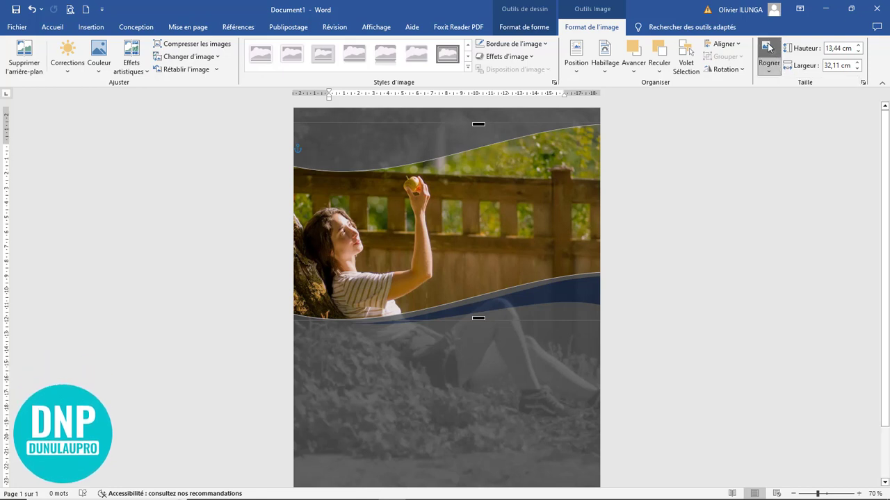
pyautogui.click(768, 46)
pyautogui.click(642, 269)
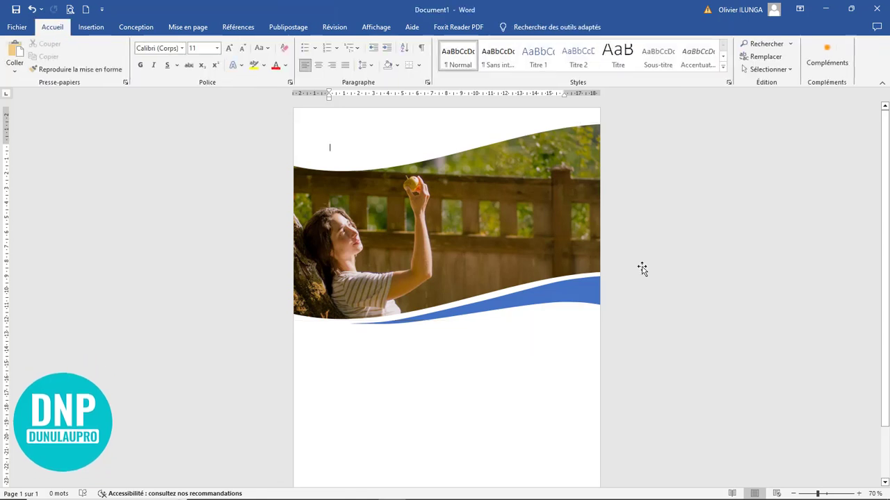
# Intensify the wave picture's colours with the second-strongest colour saturation preset, and deselect it.
pyautogui.click(436, 232)
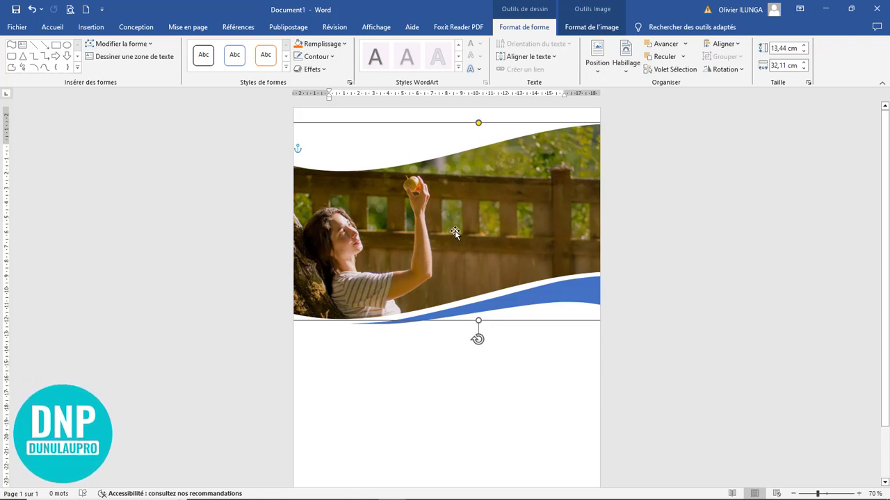
pyautogui.click(587, 27)
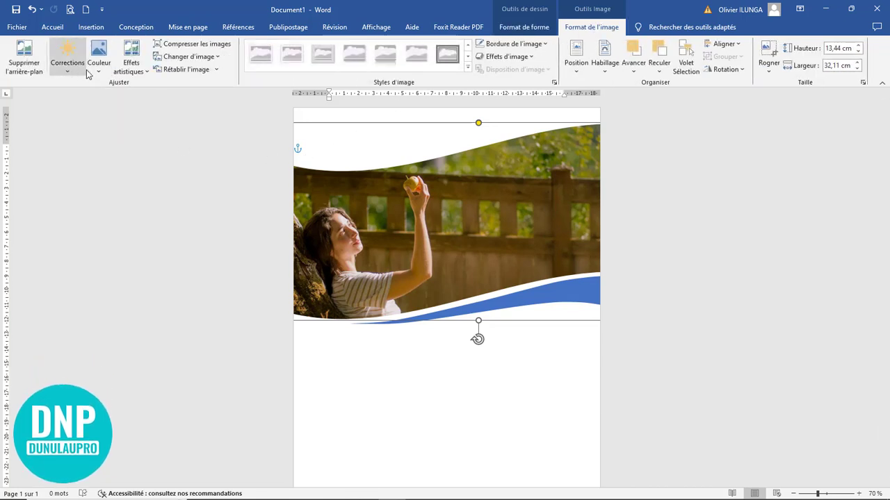
pyautogui.click(101, 72)
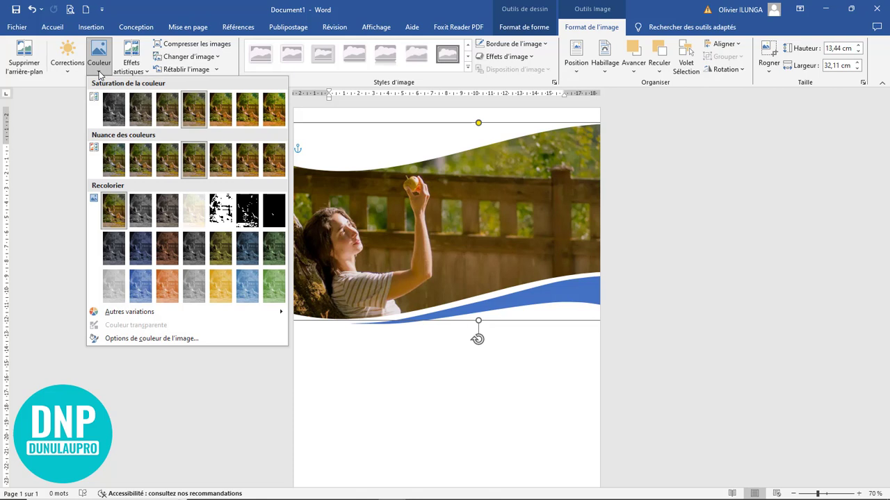
pyautogui.click(247, 111)
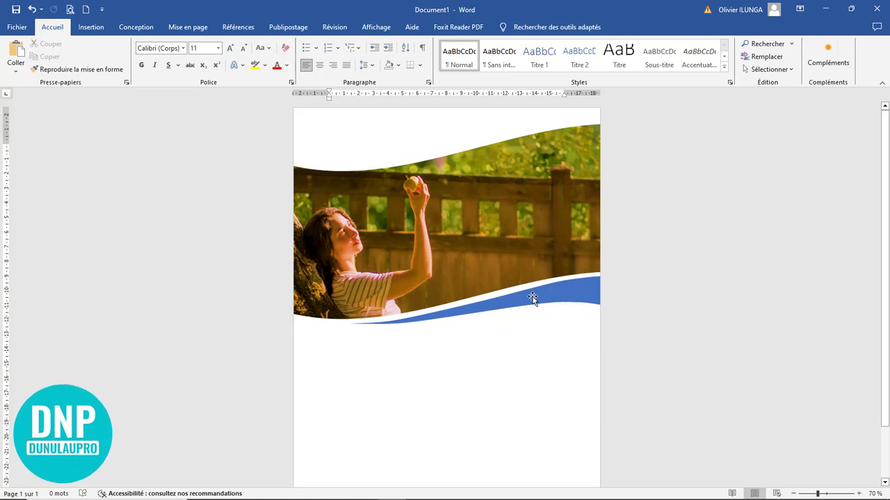
# Fill the curved band beneath the wave picture with the dark green theme colour and deselect it.
pyautogui.click(549, 295)
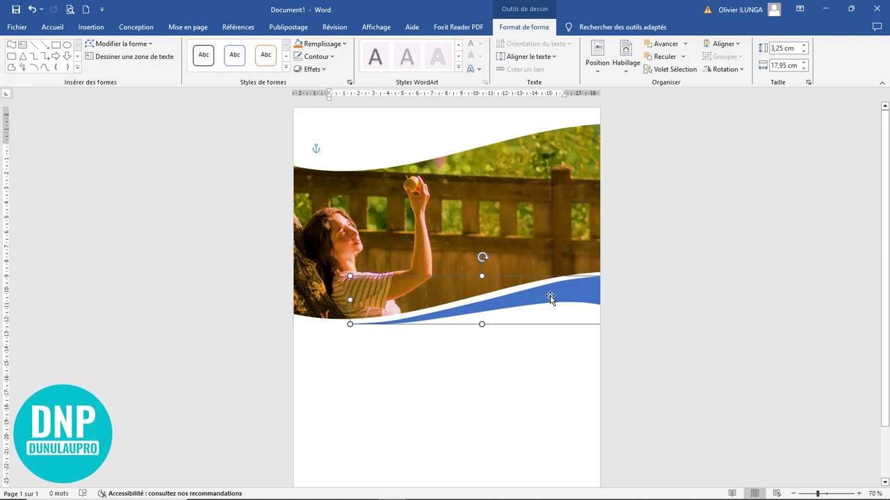
pyautogui.click(344, 44)
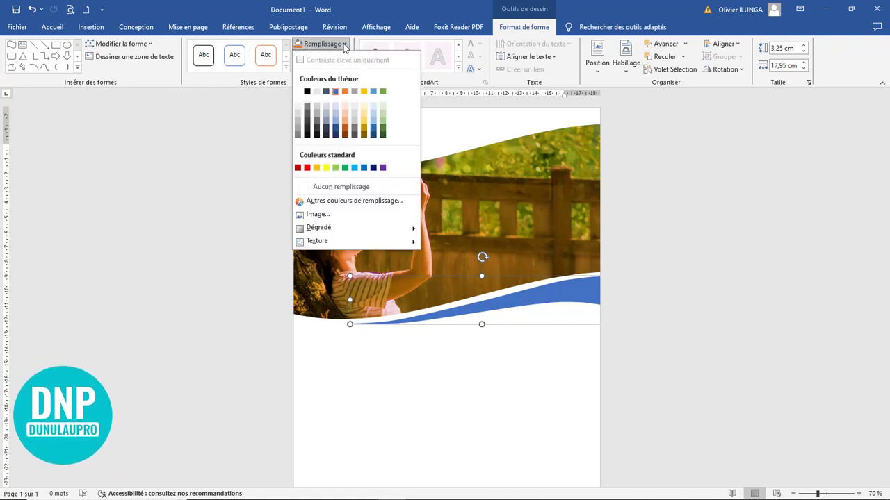
pyautogui.click(383, 132)
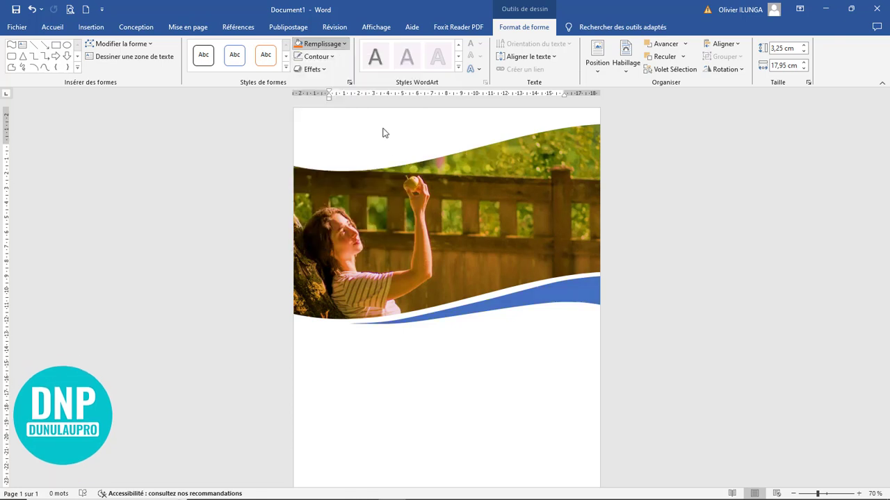
pyautogui.click(694, 332)
pyautogui.scroll(-3, 694, 331)
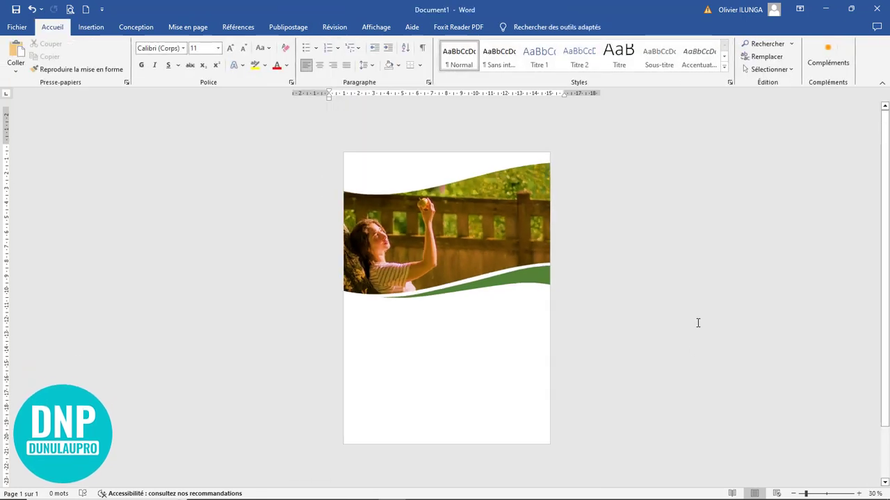
pyautogui.scroll(4, 698, 323)
pyautogui.scroll(1, 697, 324)
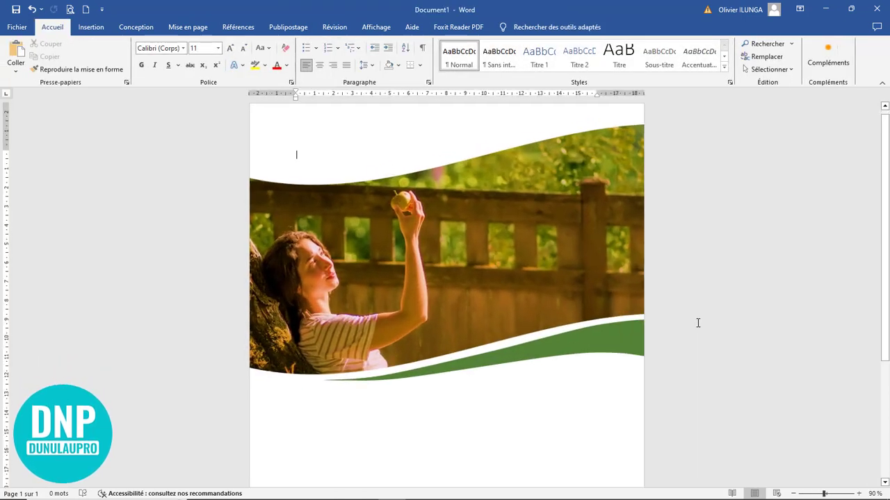
pyautogui.scroll(3, 698, 320)
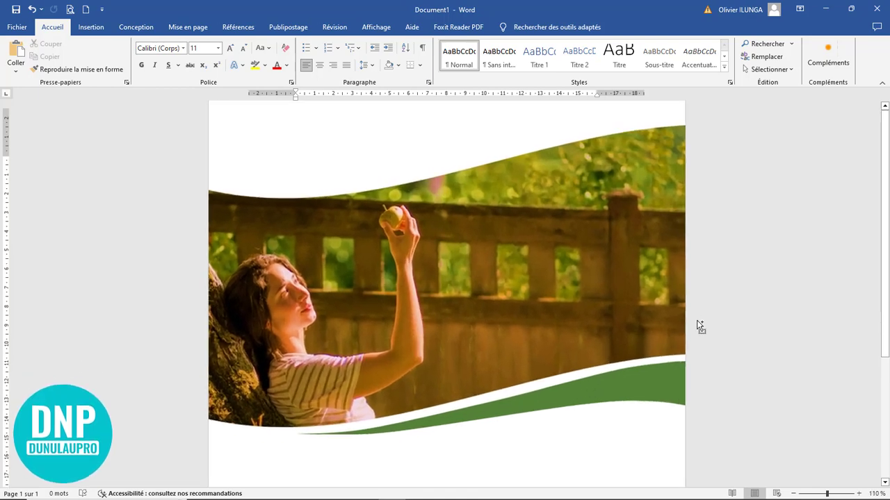
pyautogui.scroll(-6, 695, 313)
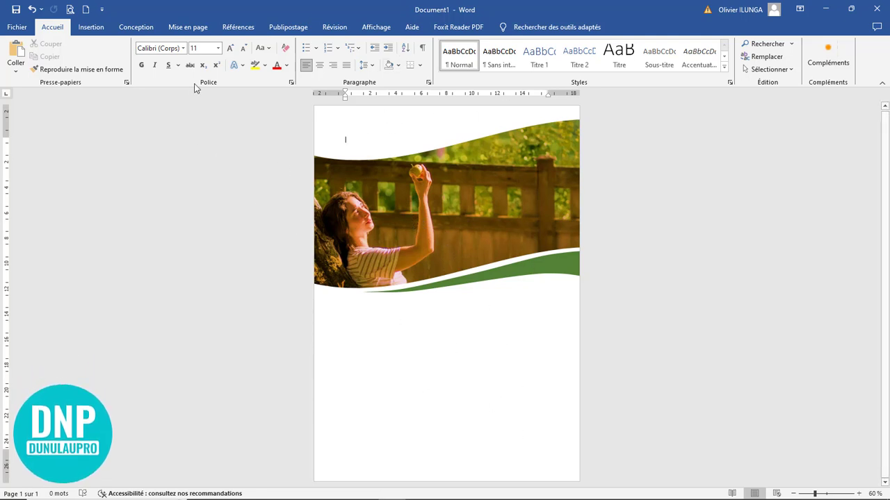
# Set the page background colour to the theme colour Or, Accentuation4.
pyautogui.click(139, 27)
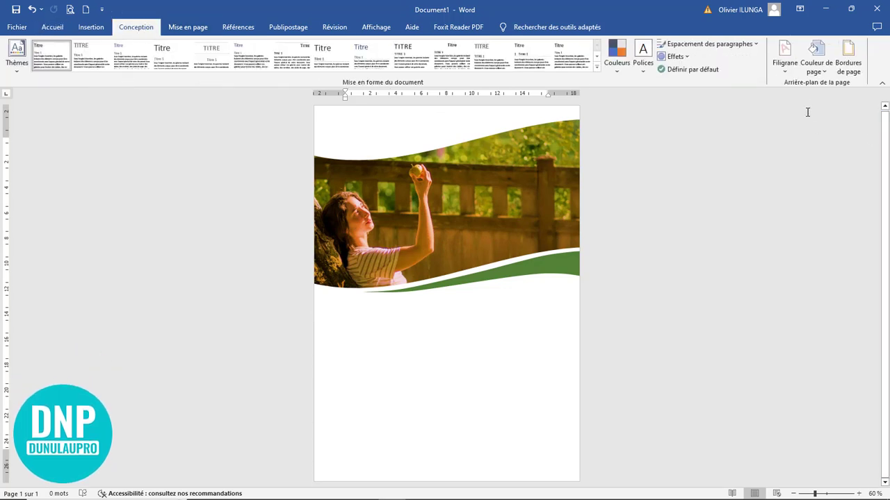
pyautogui.click(818, 70)
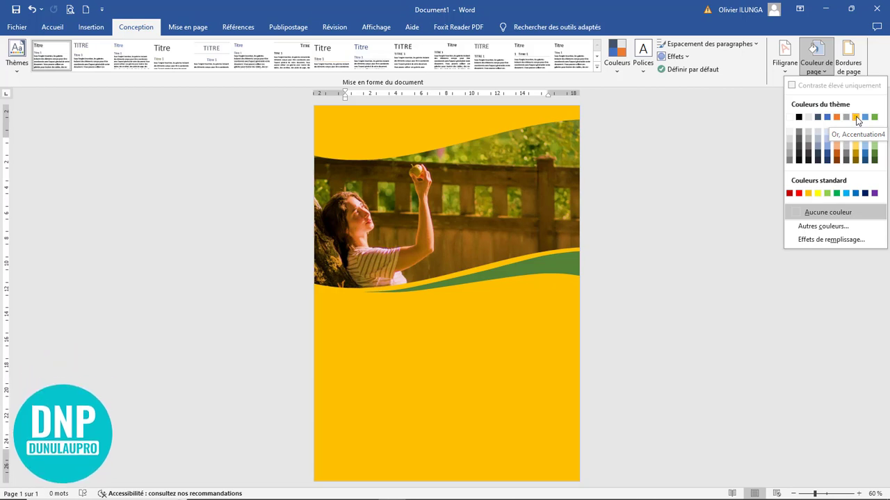
pyautogui.click(856, 117)
pyautogui.keyDown('ctrl'); pyautogui.scroll(4, 475, 328); pyautogui.keyUp('ctrl')
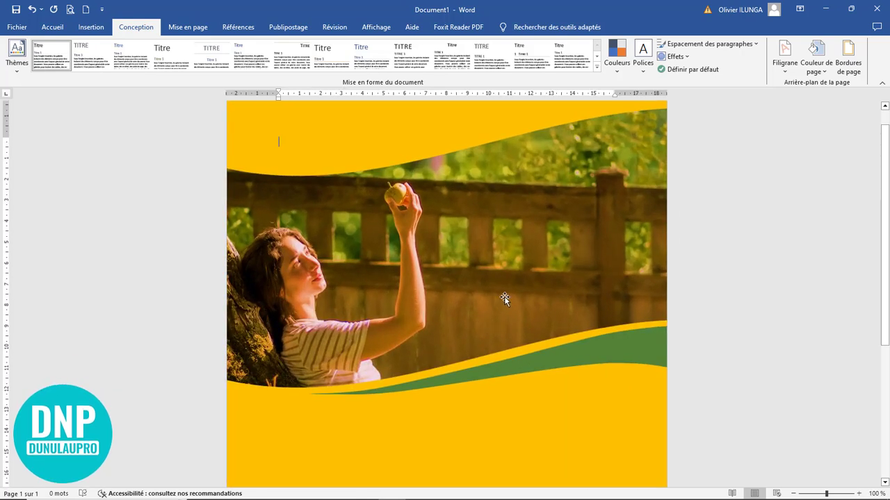
pyautogui.keyDown('ctrl'); pyautogui.scroll(-4, 505, 299); pyautogui.keyUp('ctrl')
pyautogui.keyDown('ctrl'); pyautogui.scroll(2, 506, 300); pyautogui.keyUp('ctrl')
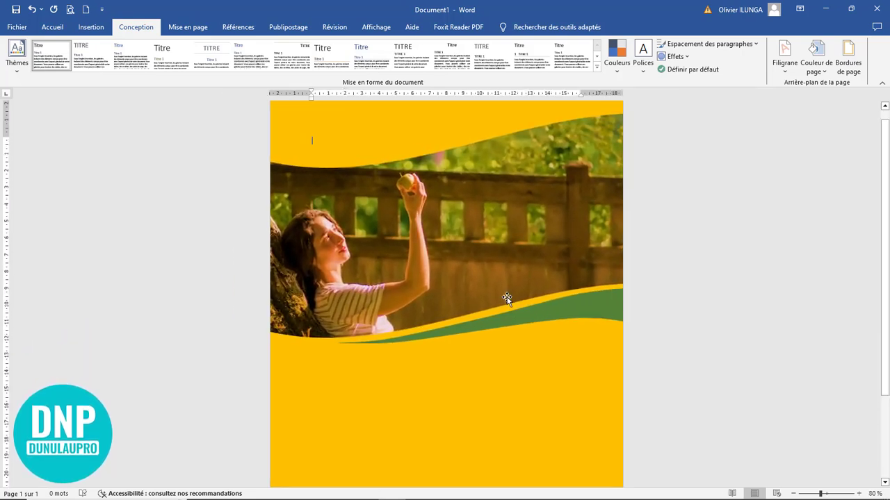
pyautogui.scroll(-2, 507, 299)
pyautogui.keyDown('ctrl'); pyautogui.scroll(1, 507, 298); pyautogui.keyUp('ctrl')
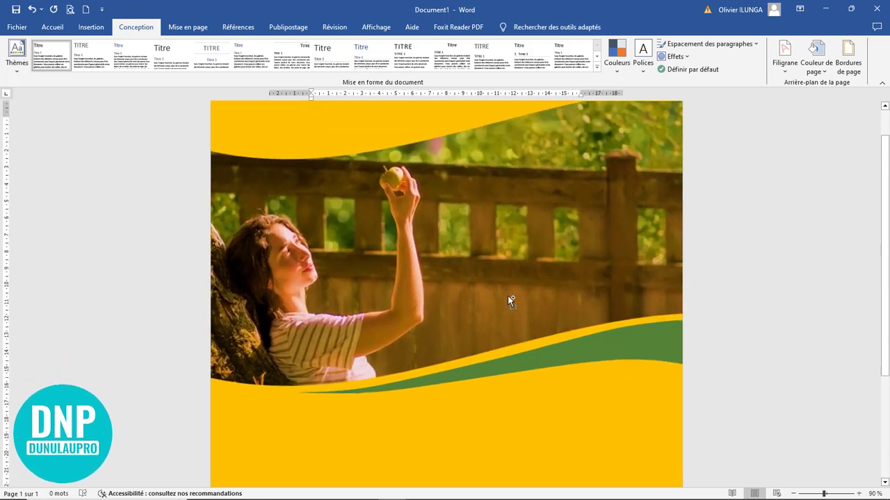
pyautogui.keyDown('ctrl'); pyautogui.scroll(-3, 508, 299); pyautogui.keyUp('ctrl')
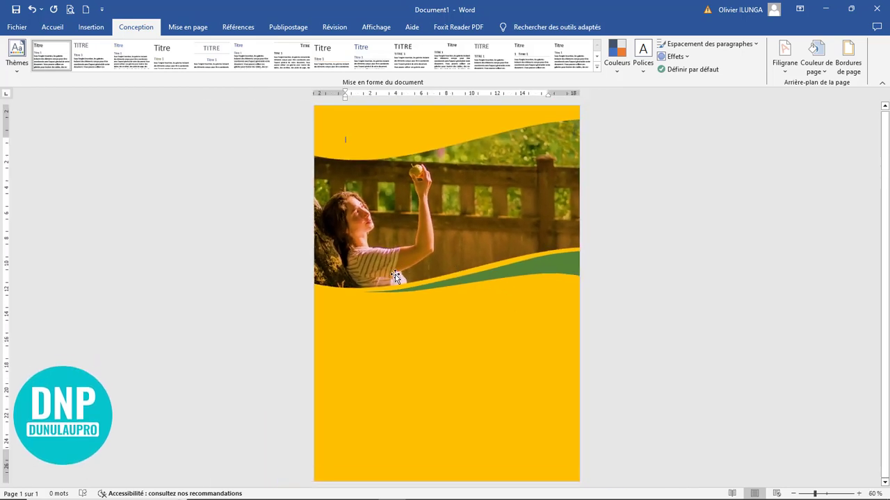
# Draw a circle about 5.8 cm in diameter overlapping the lower-left edge of the wave picture.
pyautogui.click(92, 28)
pyautogui.click(157, 61)
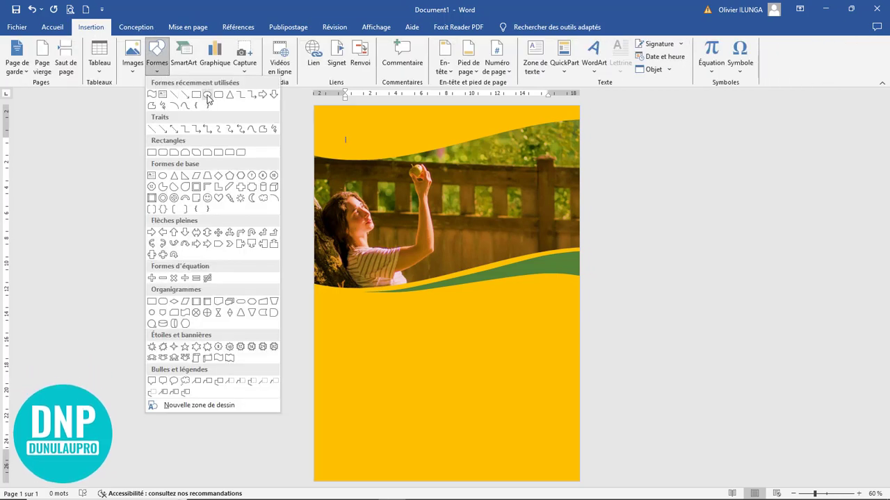
pyautogui.click(207, 96)
pyautogui.moveTo(335, 262); pyautogui.dragTo(409, 334)
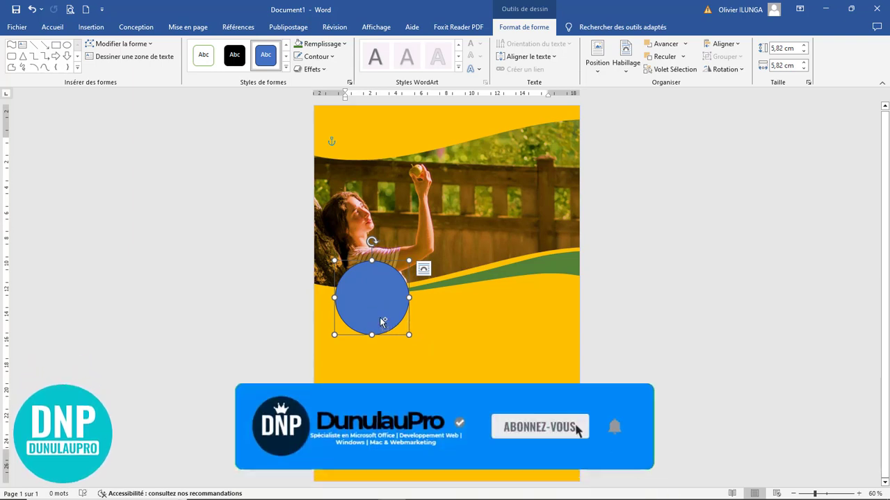
# Try placing two copies of the circle along the rising green band, adjust their spacing, and select all three circles together.
pyautogui.moveTo(380, 319); pyautogui.dragTo(538, 282)
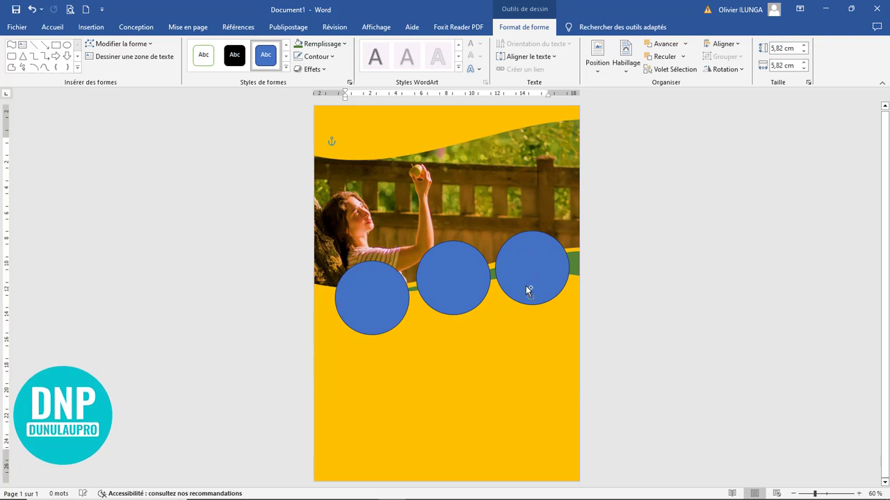
pyautogui.moveTo(455, 292); pyautogui.dragTo(451, 289)
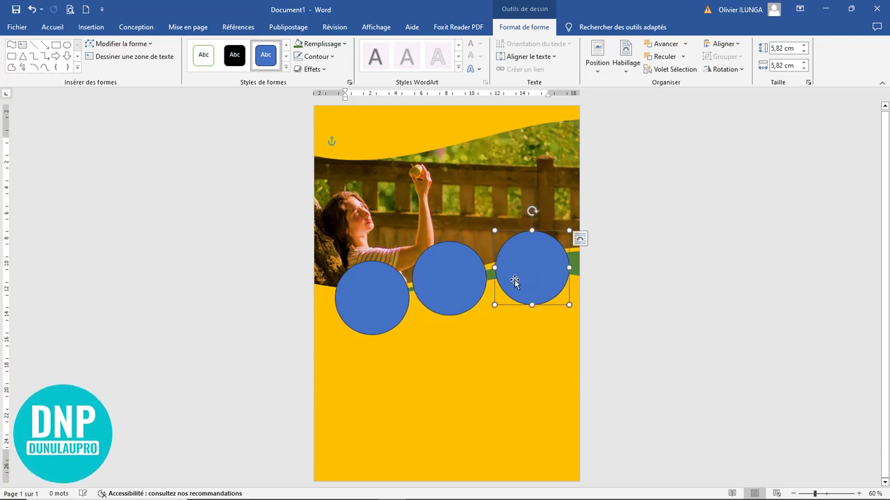
pyautogui.moveTo(514, 281); pyautogui.dragTo(513, 278)
pyautogui.click(372, 297)
pyautogui.keyDown('shift'); pyautogui.click(452, 294); pyautogui.keyUp('shift')
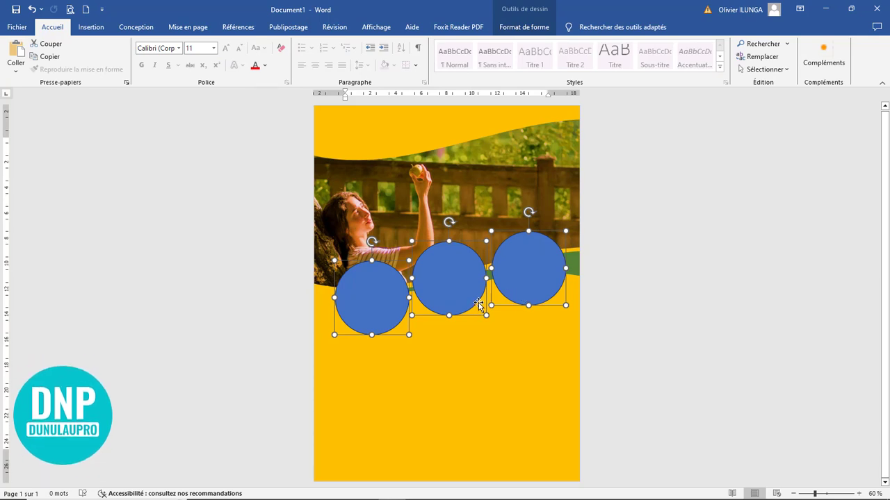
pyautogui.click(518, 360)
# Delete the two copied circles over the green band, leaving only the original circle.
pyautogui.click(436, 277)
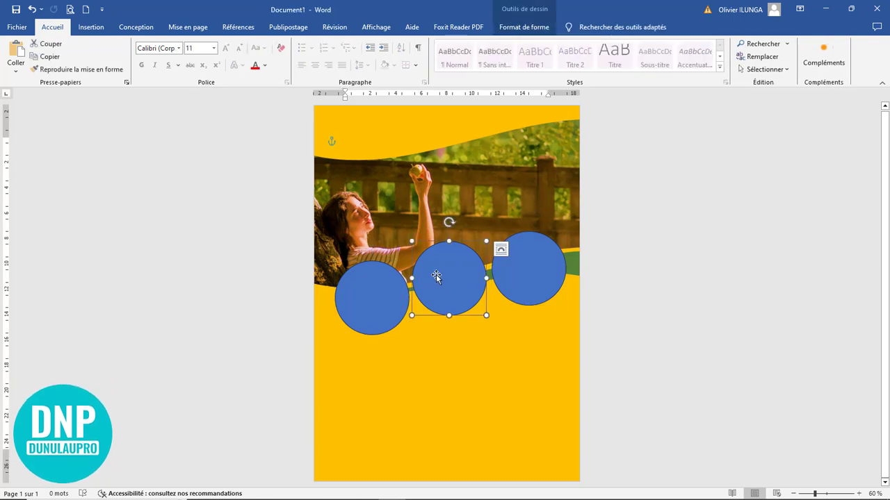
pyautogui.press('Delete')
pyautogui.click(521, 280)
pyautogui.press('Delete')
# Give the circle at the lower left of the wave picture a white outline.
pyautogui.click(374, 298)
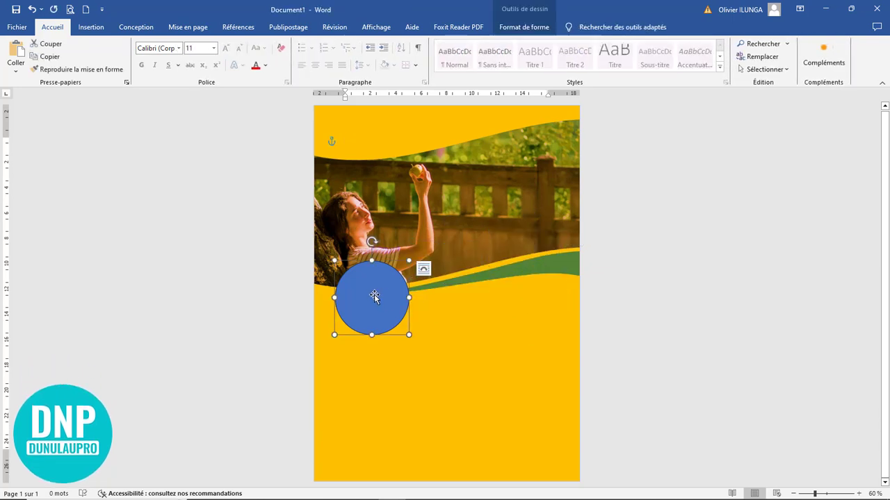
pyautogui.doubleClick(374, 297)
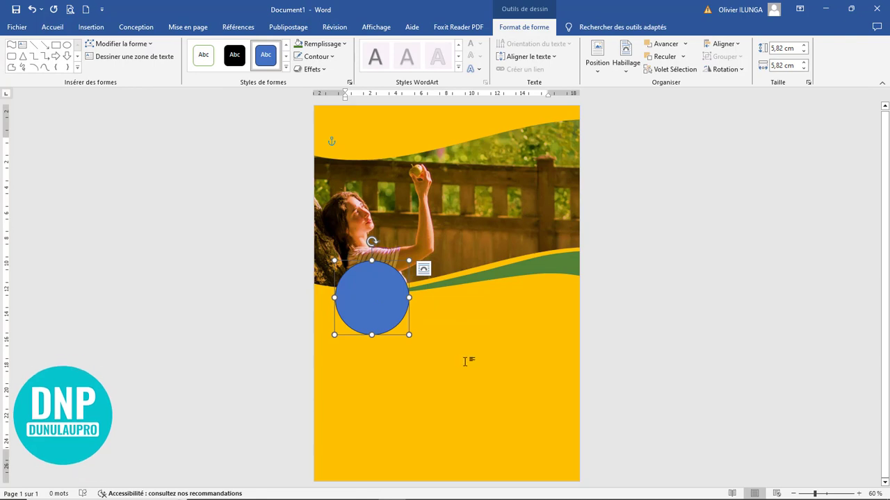
pyautogui.keyDown('ctrl'); pyautogui.scroll(5, 477, 361); pyautogui.keyUp('ctrl')
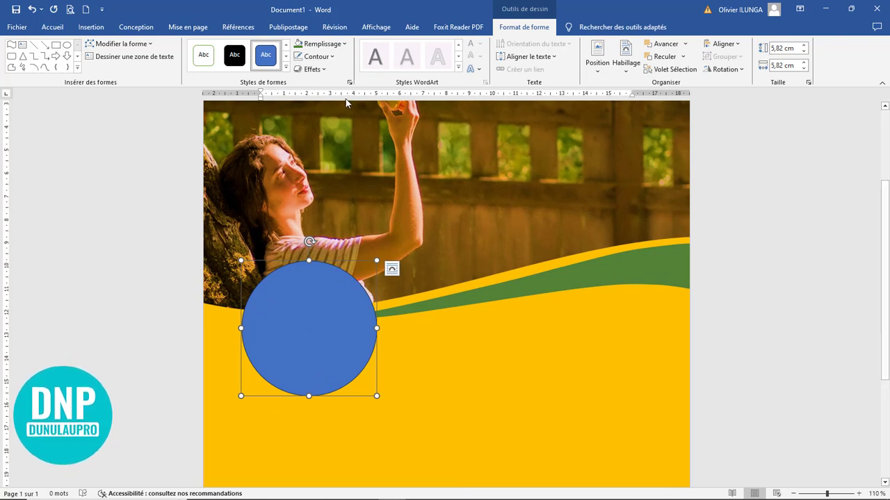
pyautogui.click(326, 59)
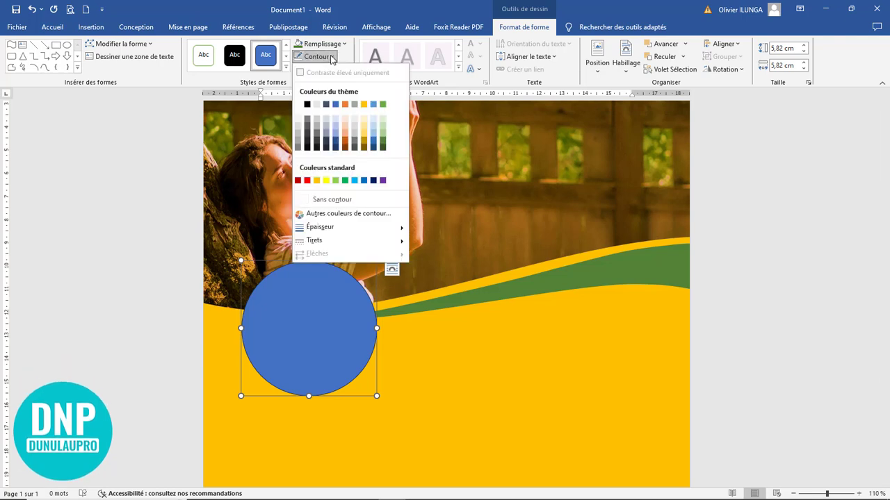
pyautogui.click(298, 104)
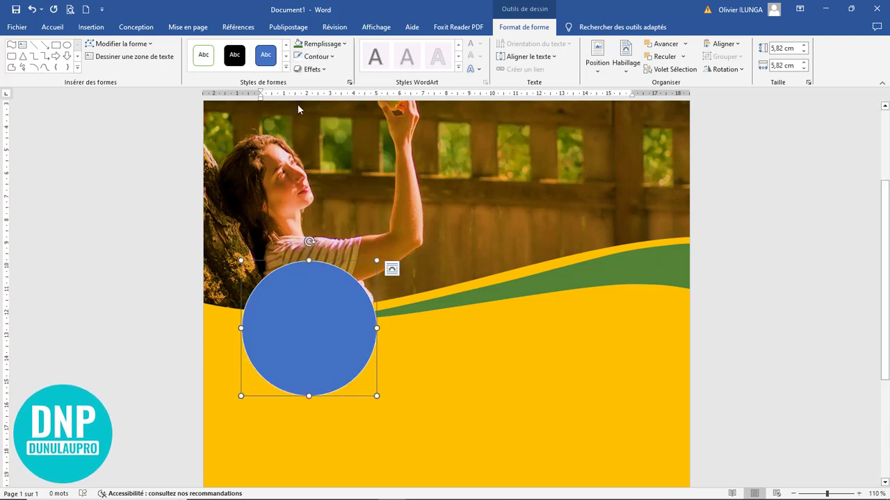
# Thicken the circle's outline to a width of 8 pt, deselect the circle, and close the formatting options.
pyautogui.click(331, 61)
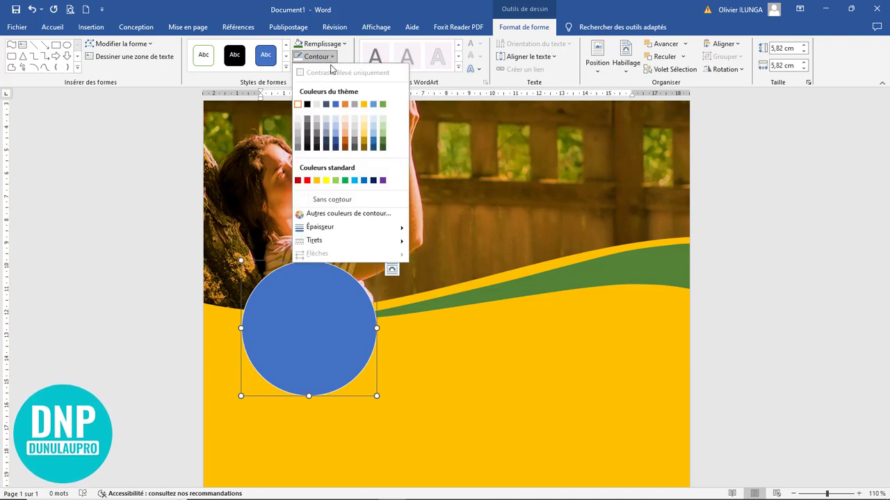
pyautogui.moveTo(336, 229)
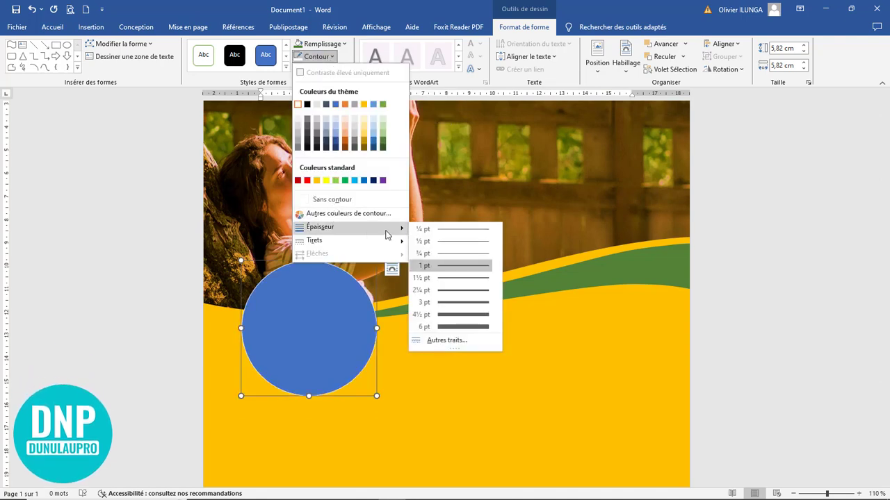
pyautogui.click(445, 340)
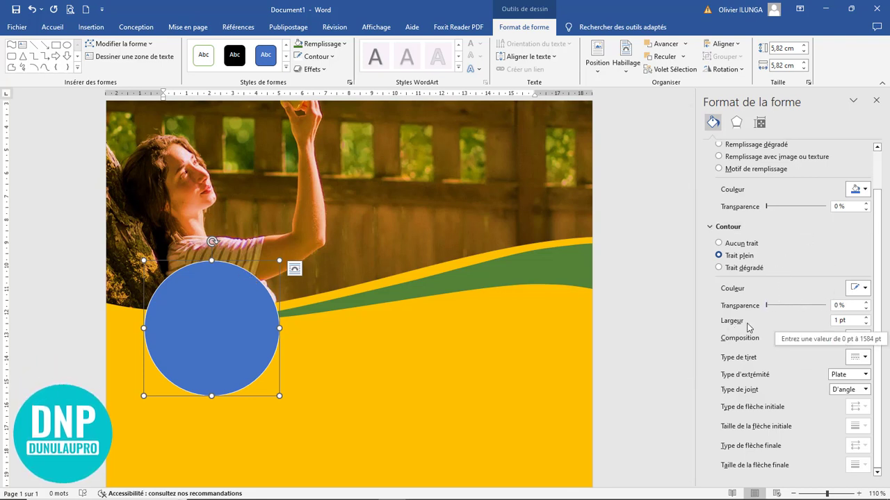
pyautogui.click(866, 318)
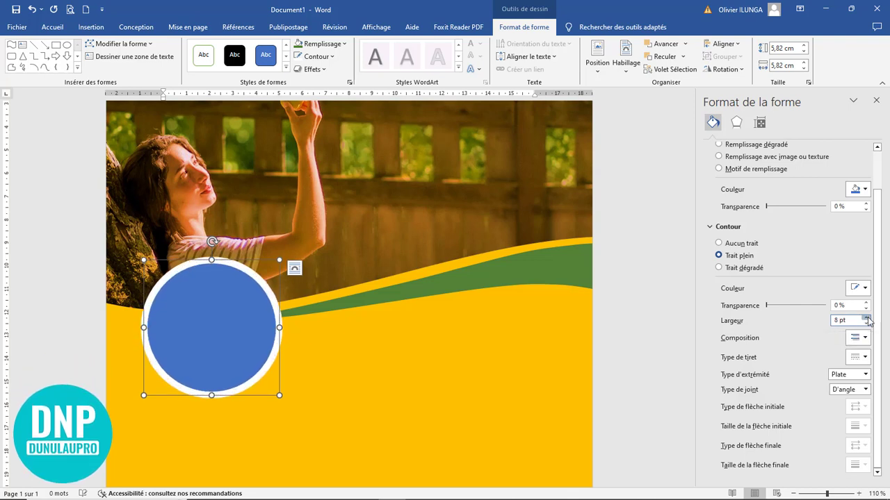
pyautogui.click(865, 317)
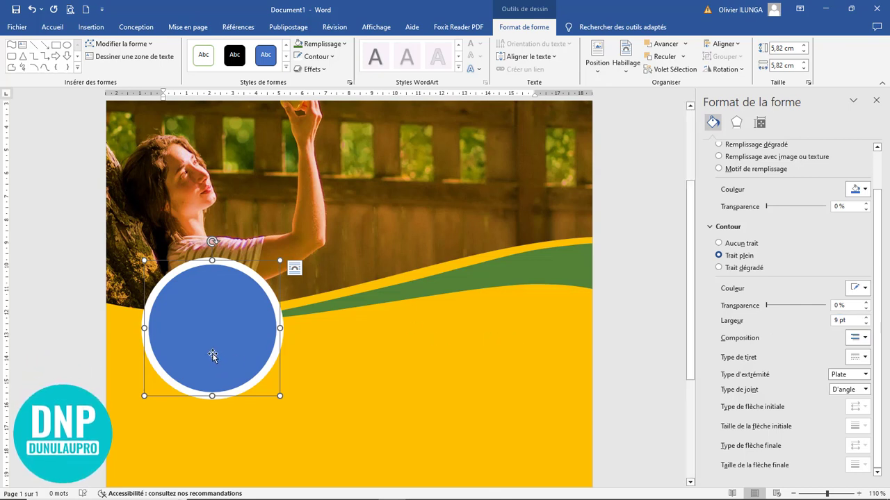
pyautogui.click(865, 324)
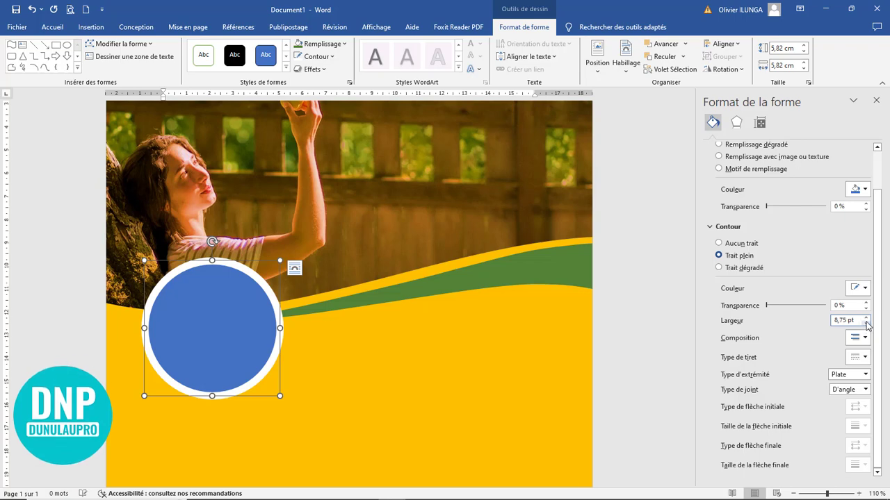
pyautogui.click(865, 324)
pyautogui.click(865, 324)
pyautogui.click(866, 324)
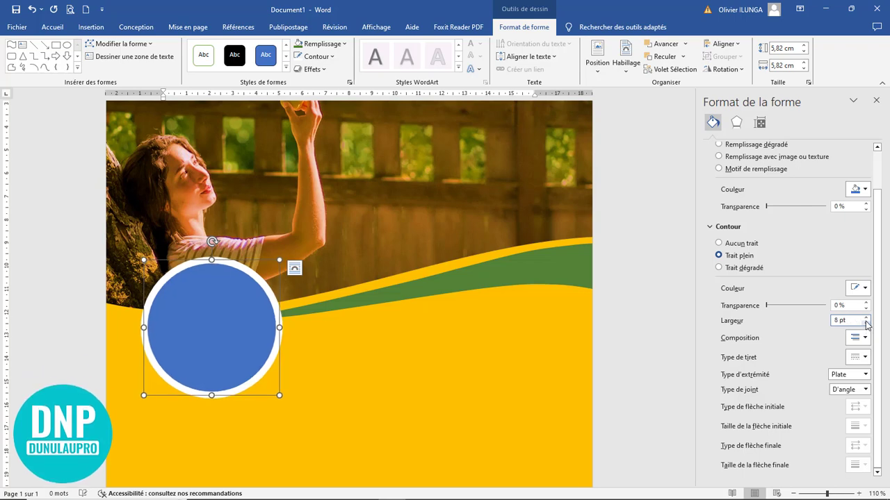
pyautogui.click(366, 368)
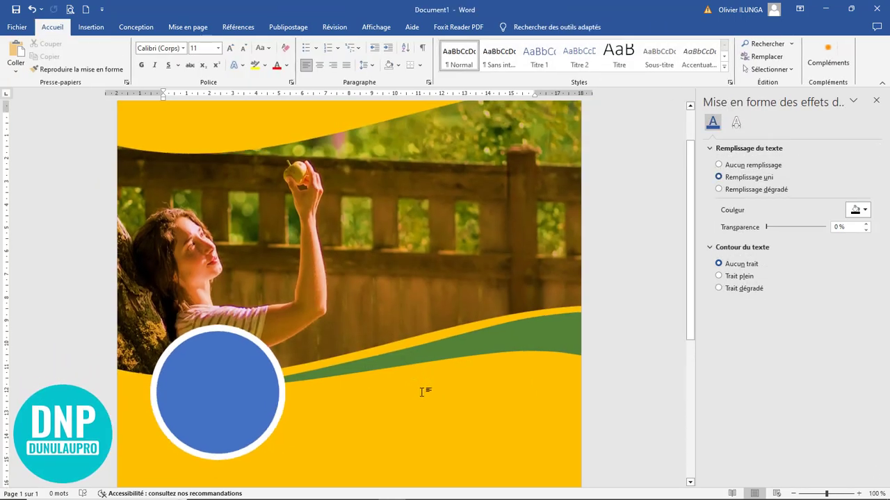
pyautogui.keyDown('ctrl'); pyautogui.scroll(-3, 423, 391); pyautogui.keyUp('ctrl')
pyautogui.keyDown('ctrl'); pyautogui.scroll(2, 417, 392); pyautogui.keyUp('ctrl')
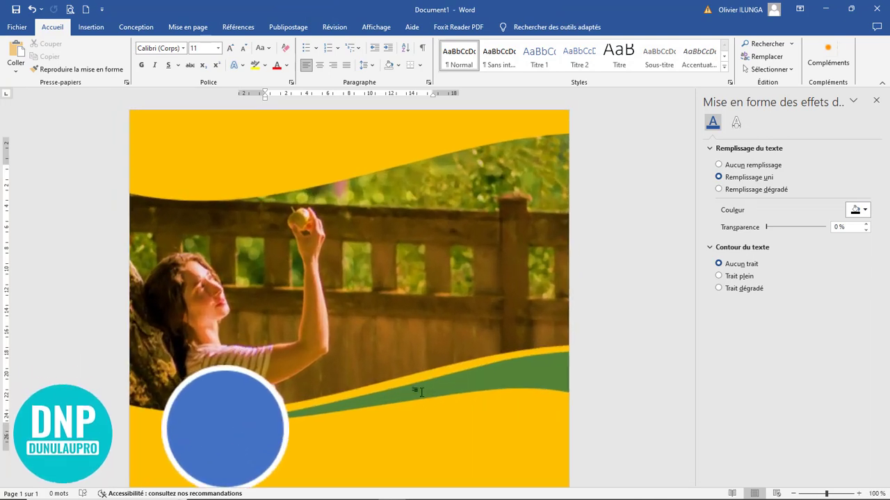
pyautogui.scroll(-3, 415, 400)
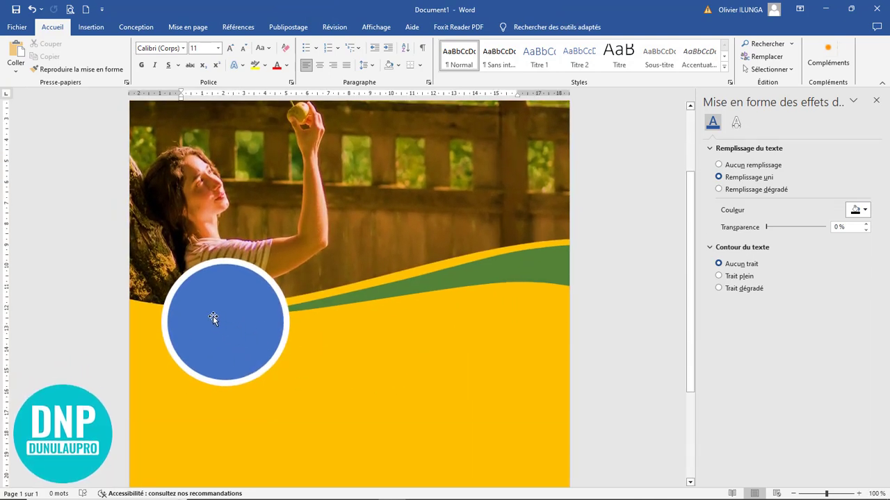
pyautogui.click(875, 100)
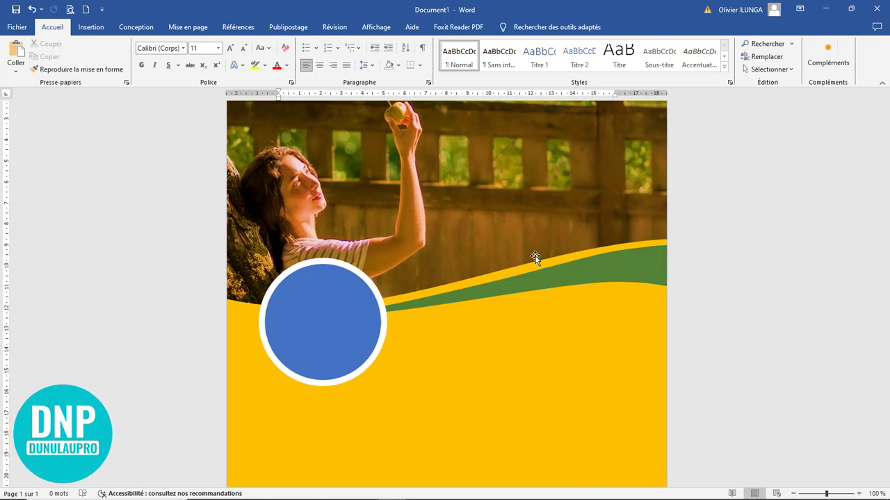
# Fill the blue circle with the picture vegetables-752153_1920 from the Element travail folder, working offline.
pyautogui.scroll(3, 498, 323)
pyautogui.scroll(-3, 452, 325)
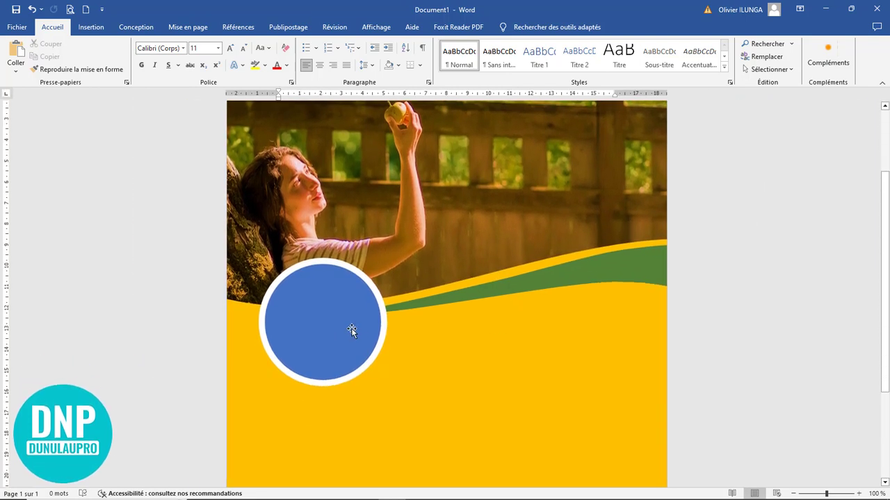
pyautogui.click(316, 300)
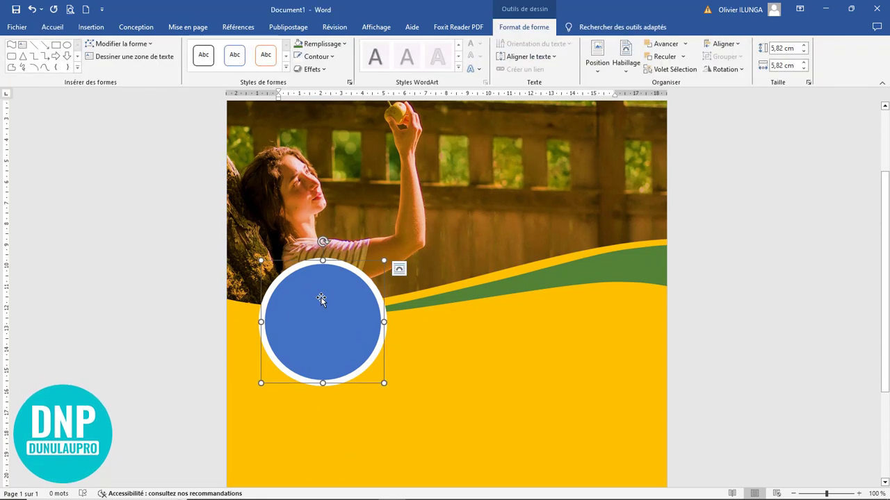
pyautogui.rightClick(316, 292)
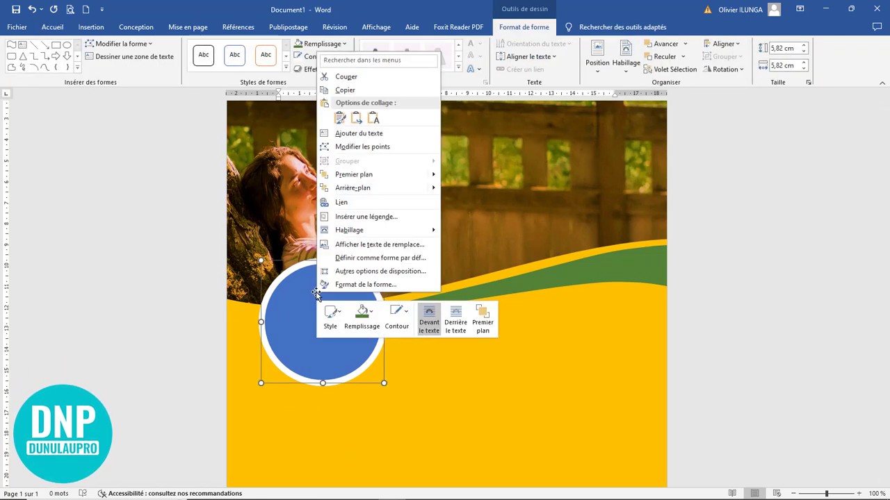
pyautogui.click(372, 315)
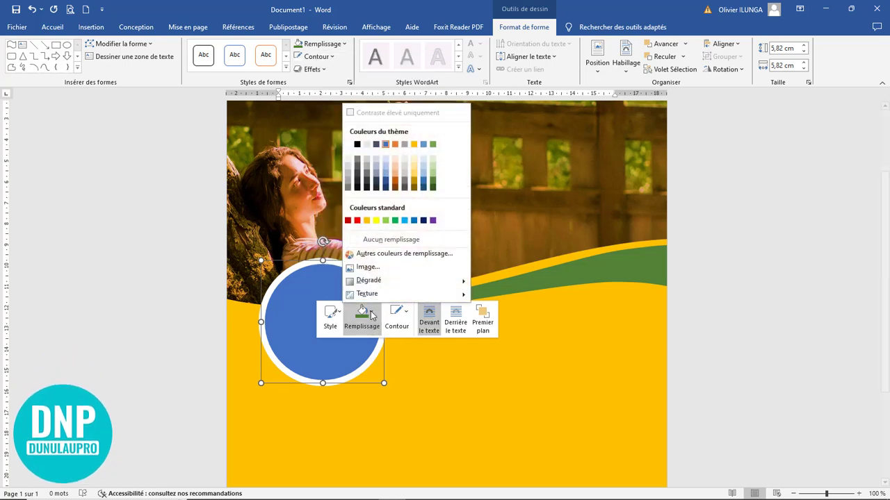
pyautogui.click(368, 267)
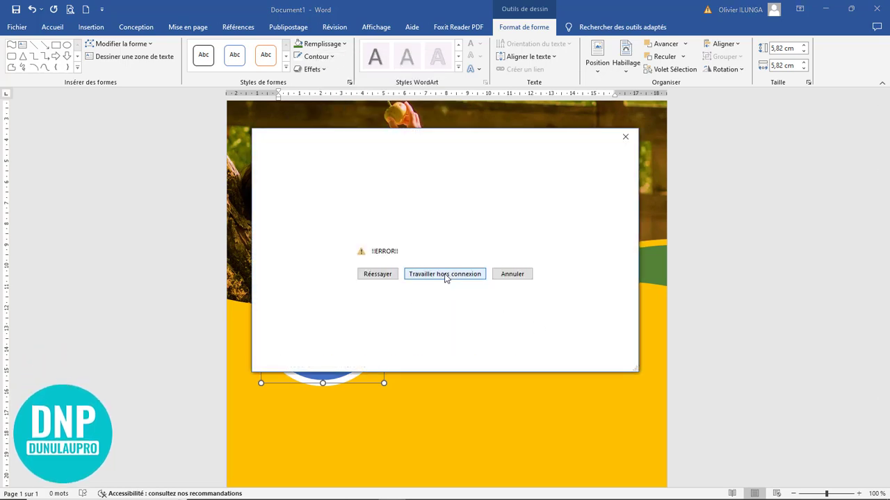
pyautogui.click(445, 276)
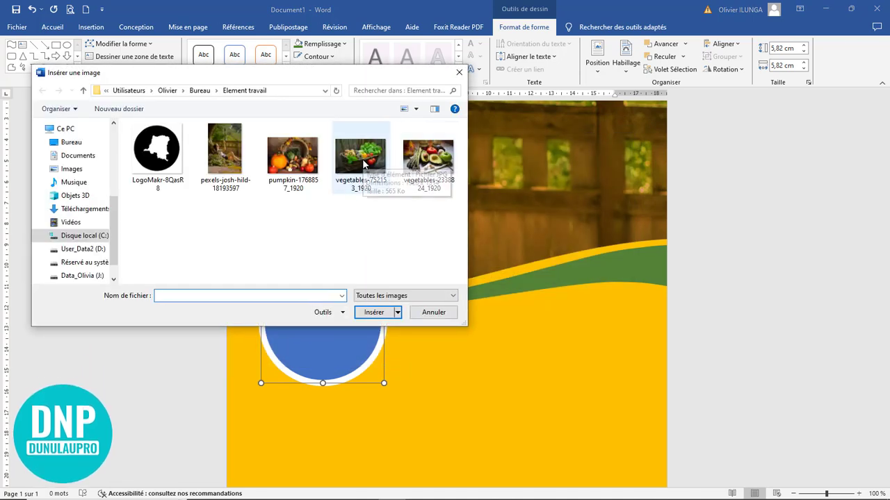
pyautogui.click(366, 157)
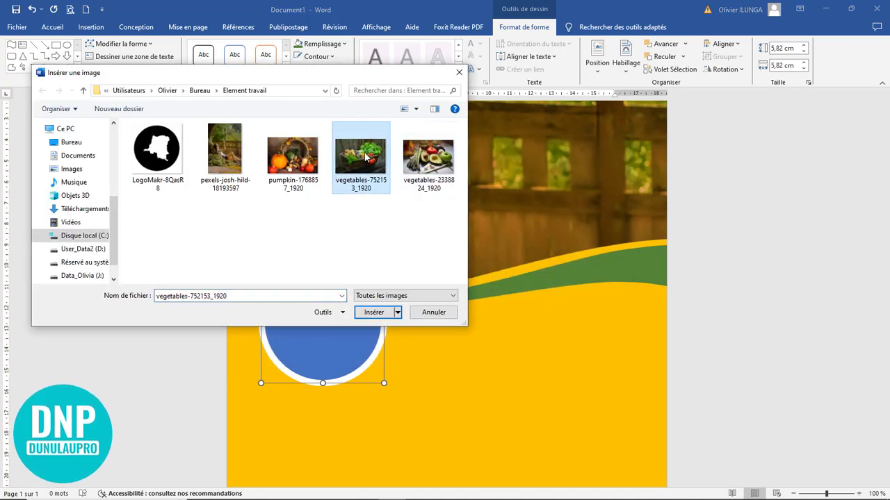
pyautogui.click(387, 314)
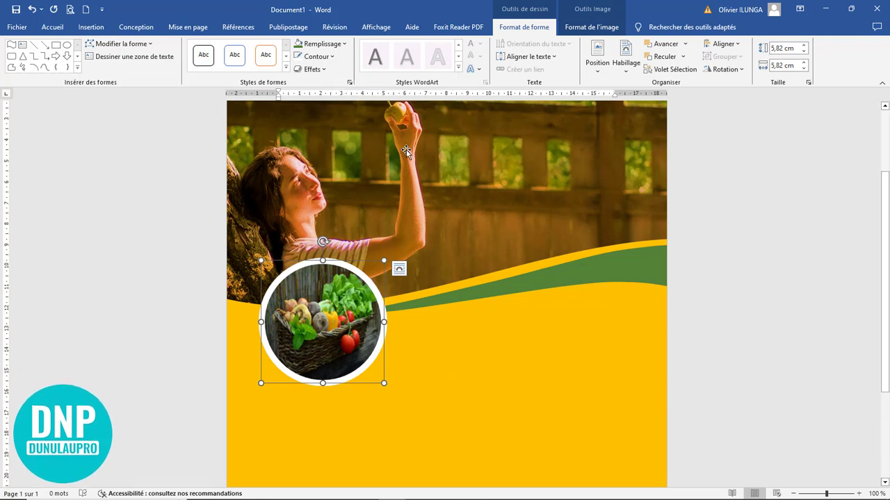
# Crop the circle's picture with the Fill option, enlarge it slightly inside the circle, and finish cropping.
pyautogui.click(602, 32)
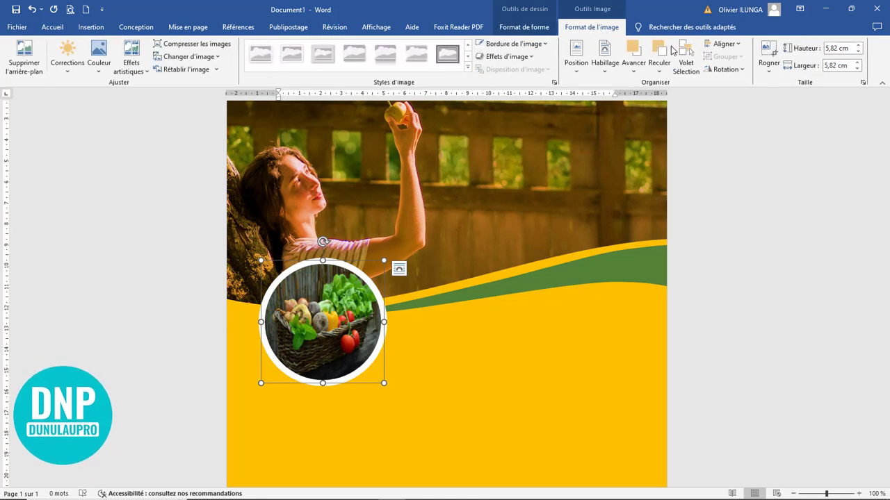
pyautogui.click(772, 73)
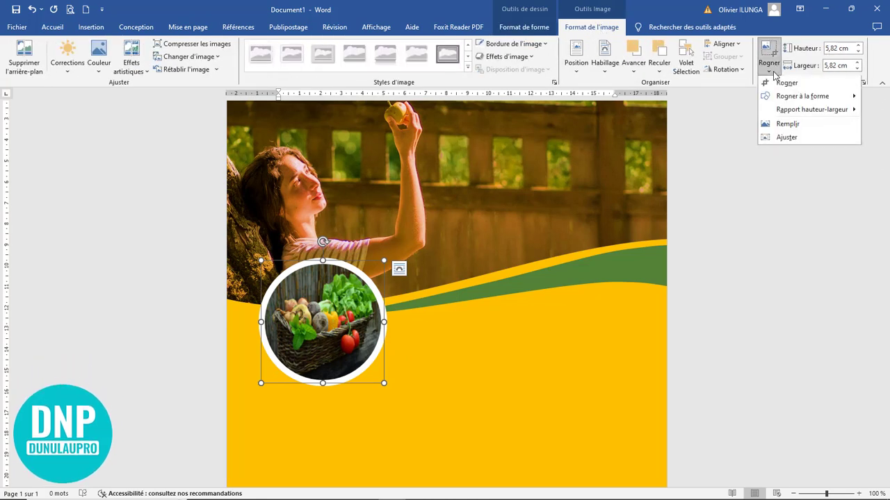
pyautogui.click(787, 126)
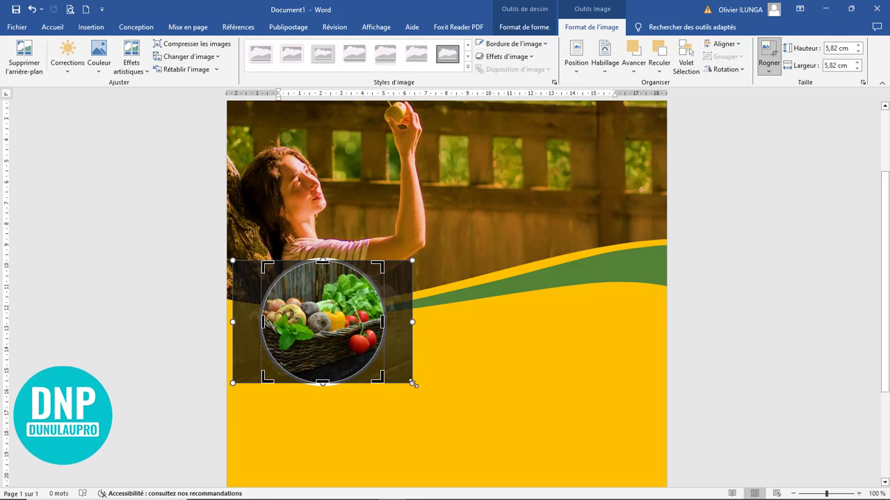
pyautogui.moveTo(413, 382); pyautogui.dragTo(415, 388)
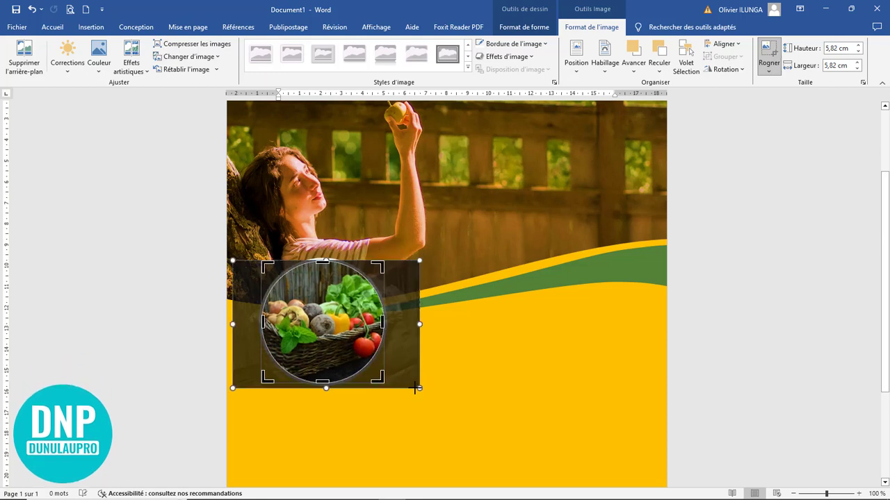
pyautogui.click(769, 50)
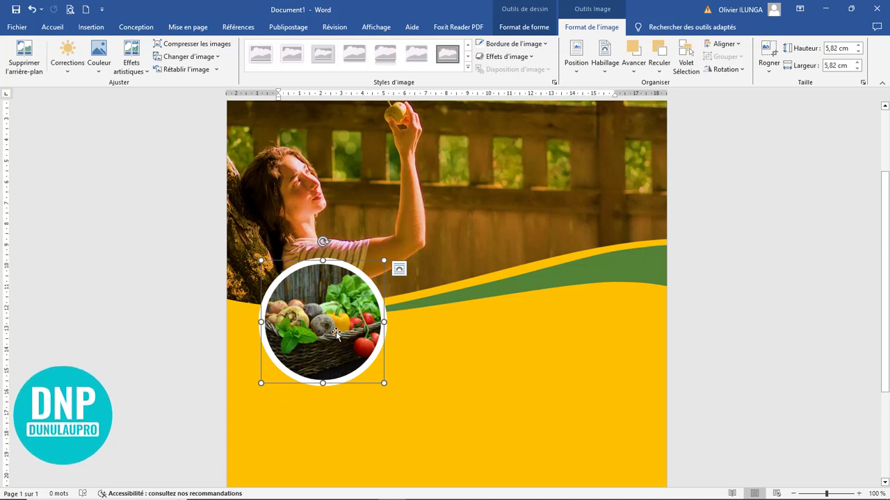
# Place two copies of the vegetable-picture circle along the rising green band and even out the spacing between the three circles.
pyautogui.moveTo(336, 334); pyautogui.dragTo(554, 291)
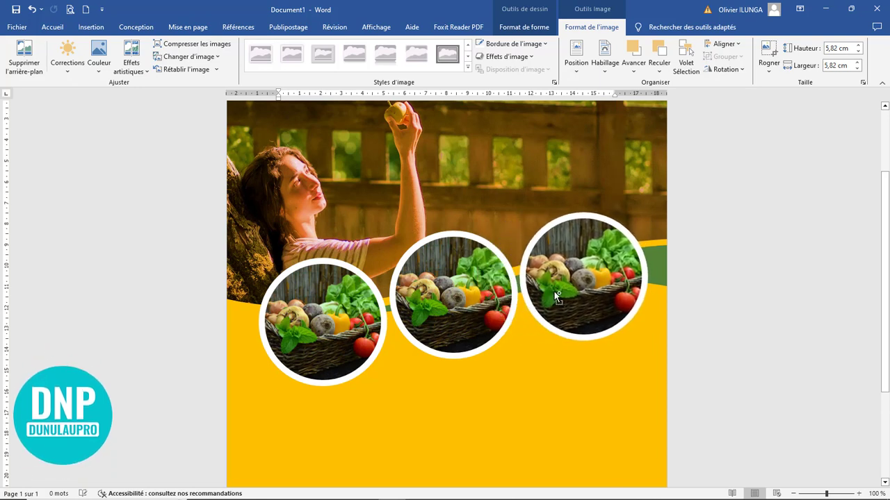
pyautogui.click(434, 314)
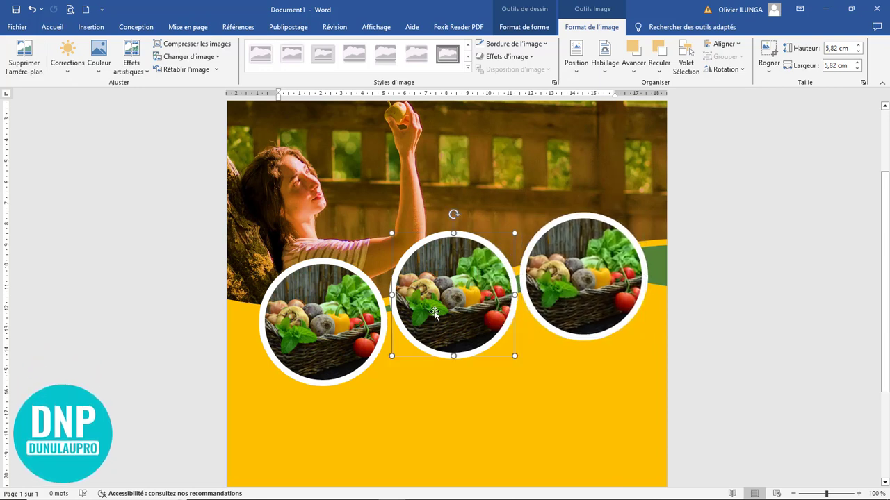
pyautogui.moveTo(435, 313); pyautogui.dragTo(430, 314)
pyautogui.click(599, 299)
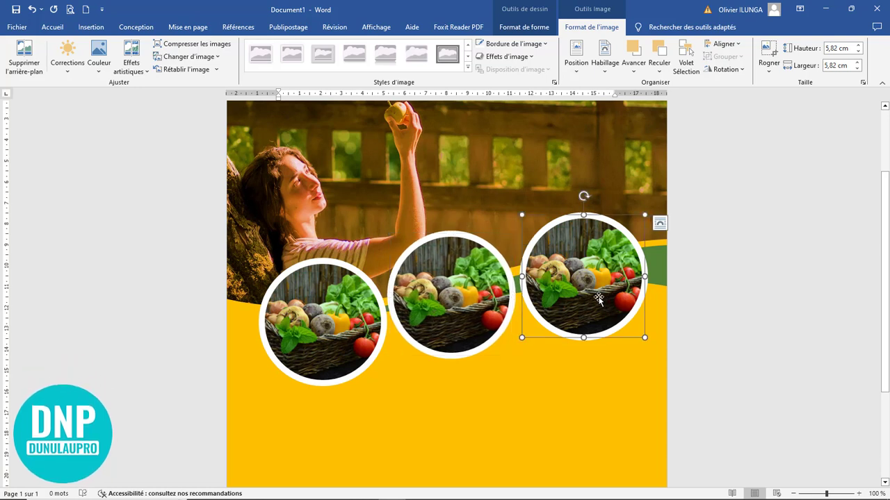
pyautogui.press('Left')
pyautogui.press('Left')
pyautogui.press('Left')
pyautogui.press('Left')
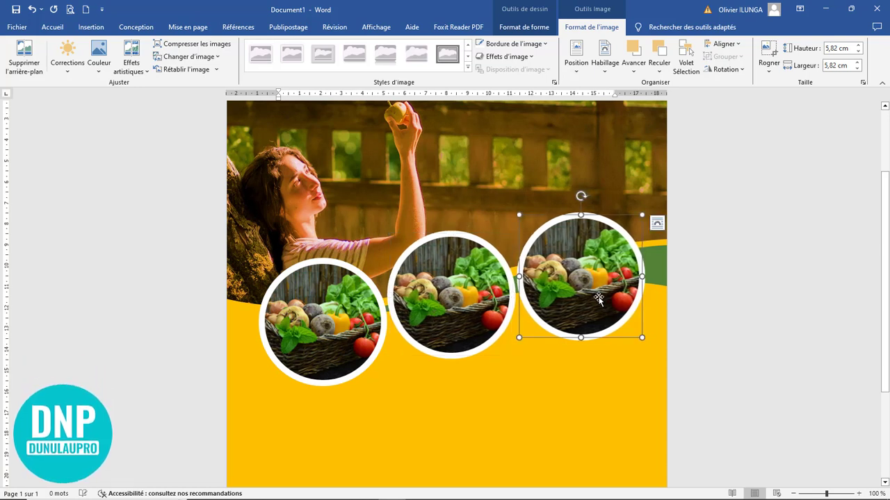
pyautogui.press('Right')
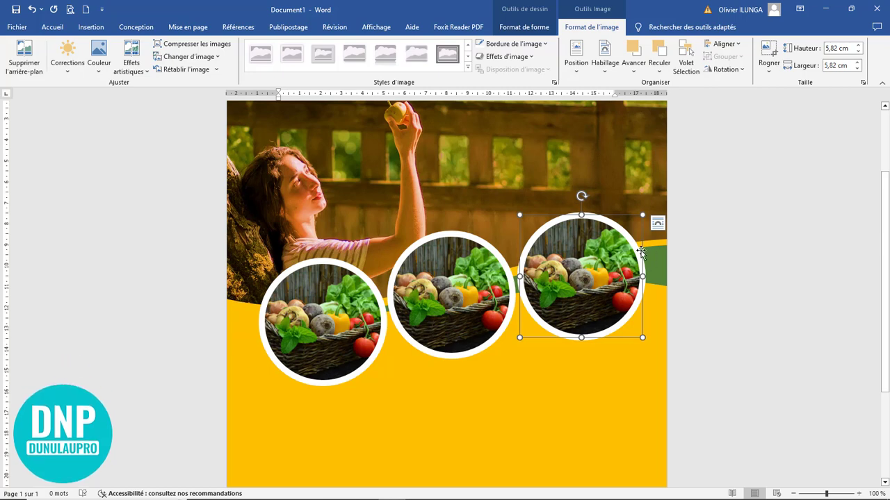
# Replace the middle circle's picture with pumpkin-1768857_1920 and the upper-right circle's with vegetables-2338824_1920, then deselect.
pyautogui.scroll(-7, 723, 353)
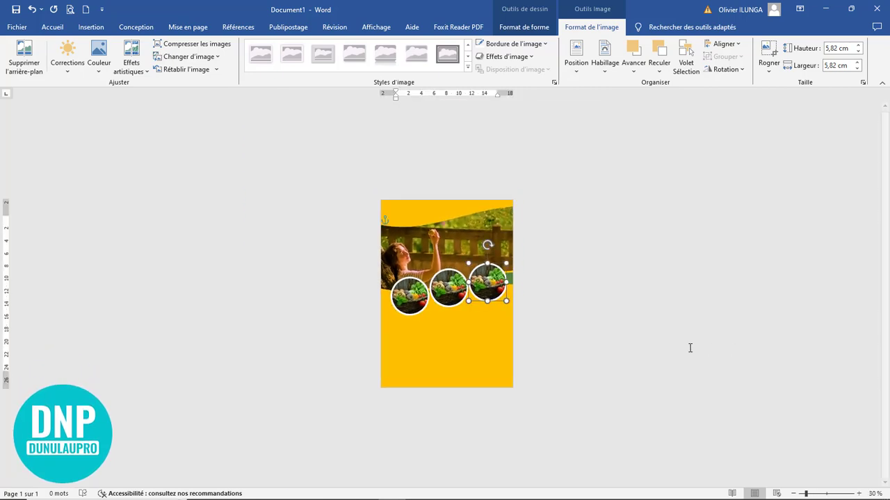
pyautogui.scroll(5, 690, 348)
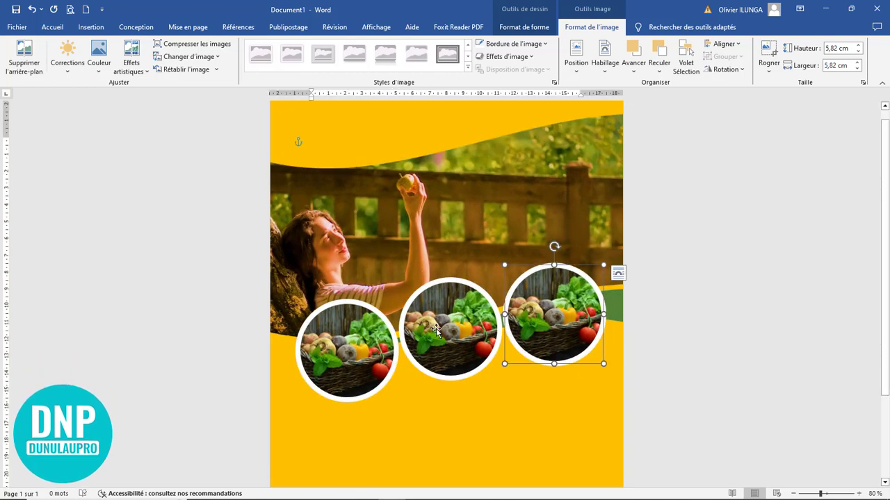
pyautogui.click(444, 331)
pyautogui.rightClick(448, 315)
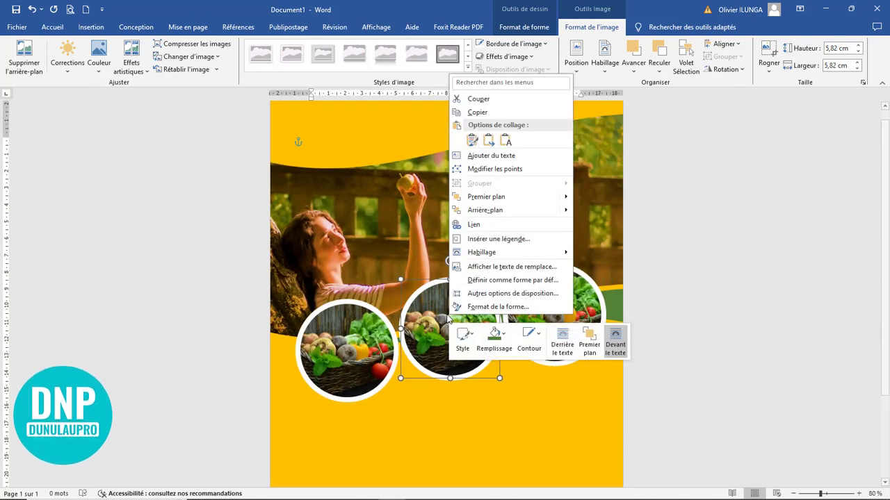
pyautogui.click(502, 338)
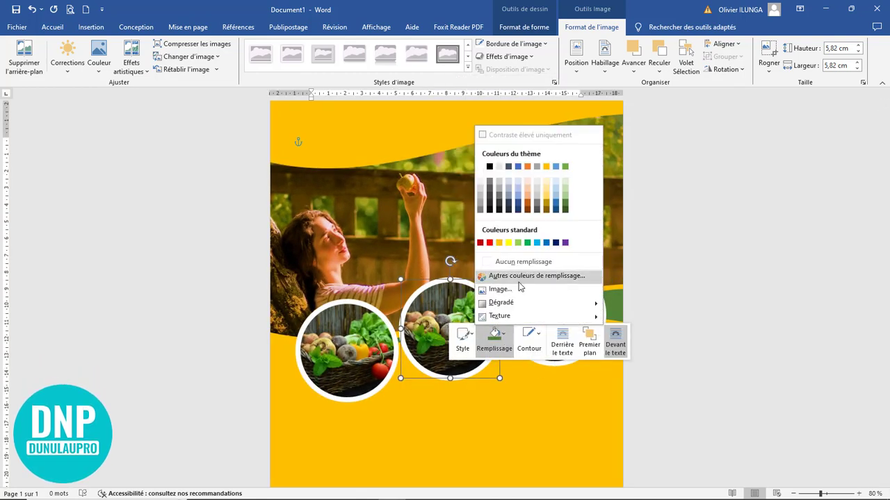
pyautogui.click(494, 290)
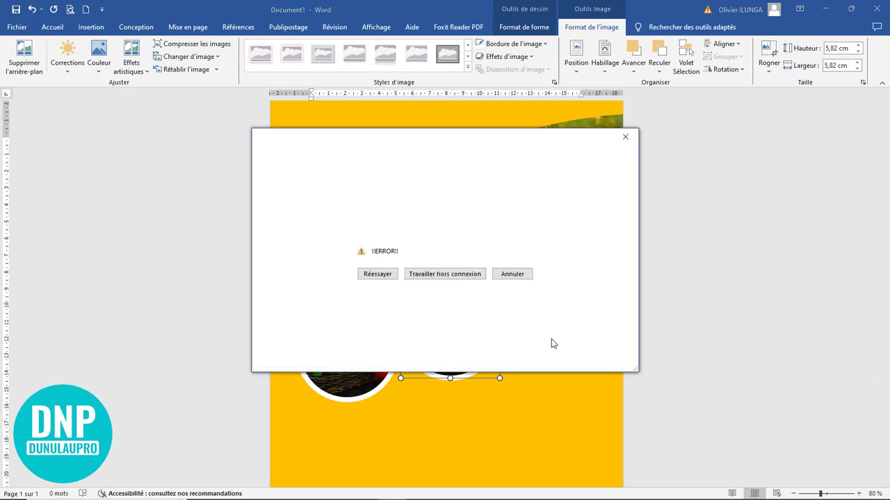
pyautogui.click(471, 273)
pyautogui.click(465, 361)
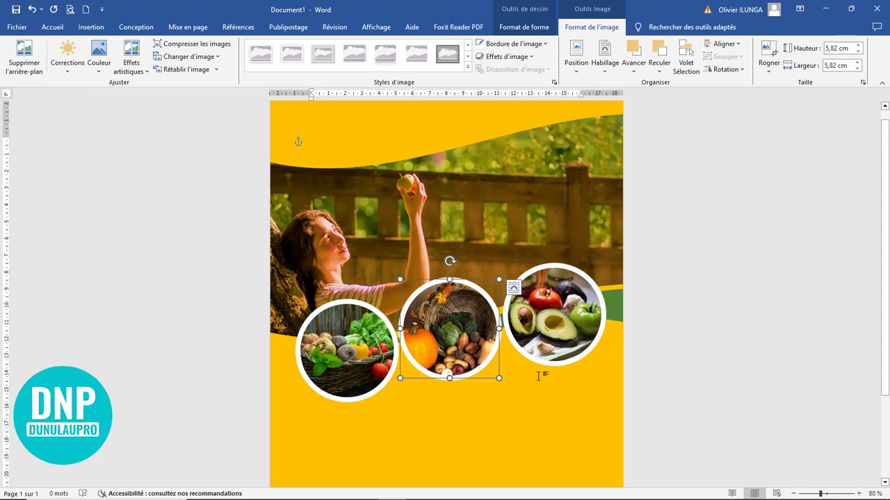
pyautogui.click(669, 333)
# Draw a pentagon arrow about 7.92 cm wide below the picture circles and stretch its height to about 4.09 cm.
pyautogui.scroll(-4, 683, 329)
pyautogui.scroll(3, 684, 328)
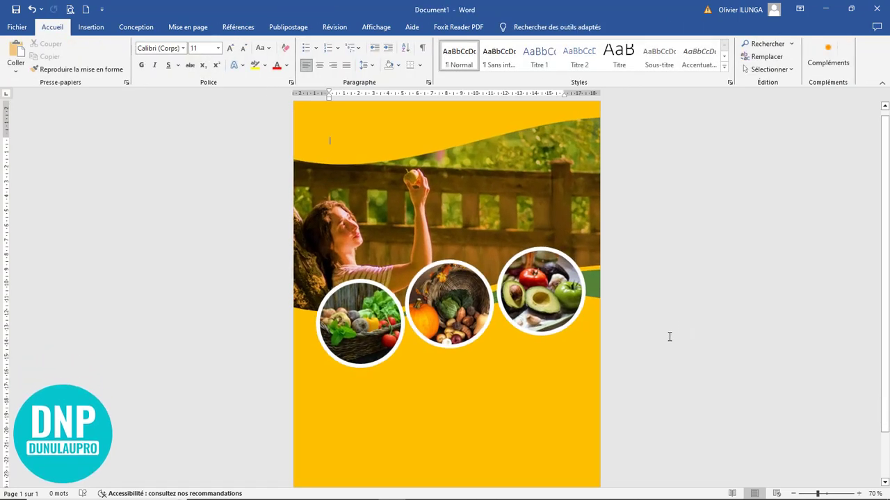
pyautogui.scroll(-2, 669, 336)
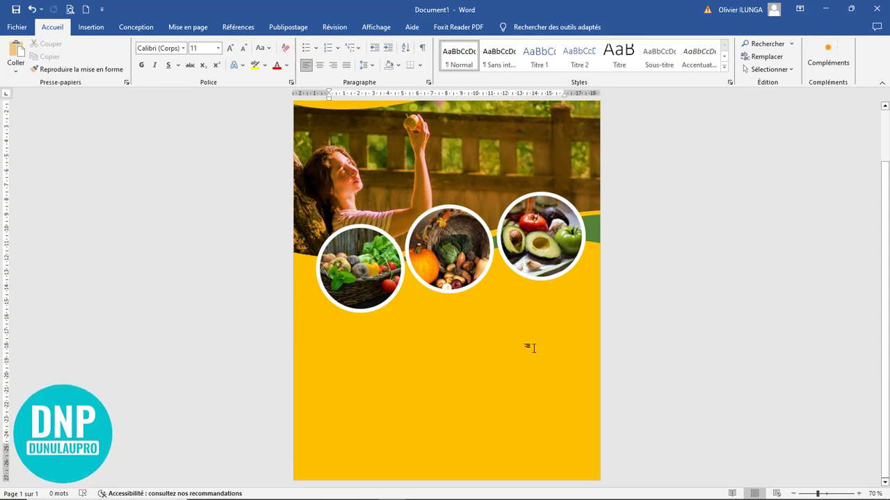
pyautogui.click(91, 27)
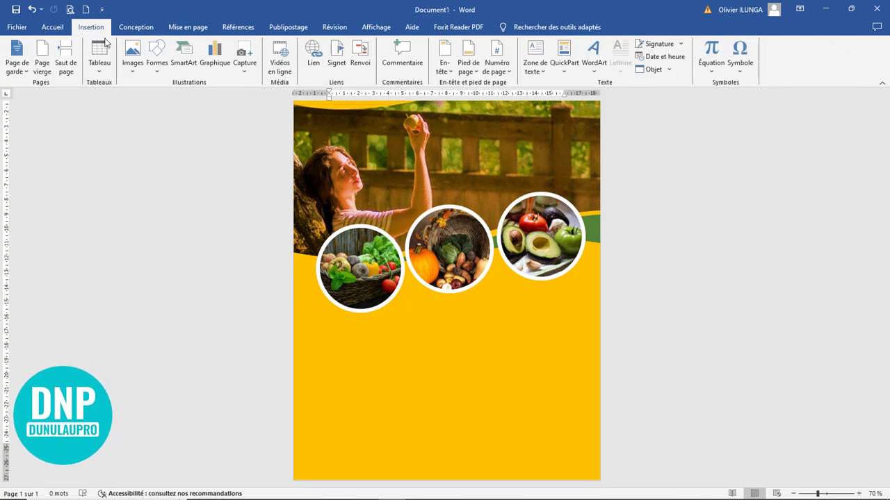
pyautogui.click(157, 63)
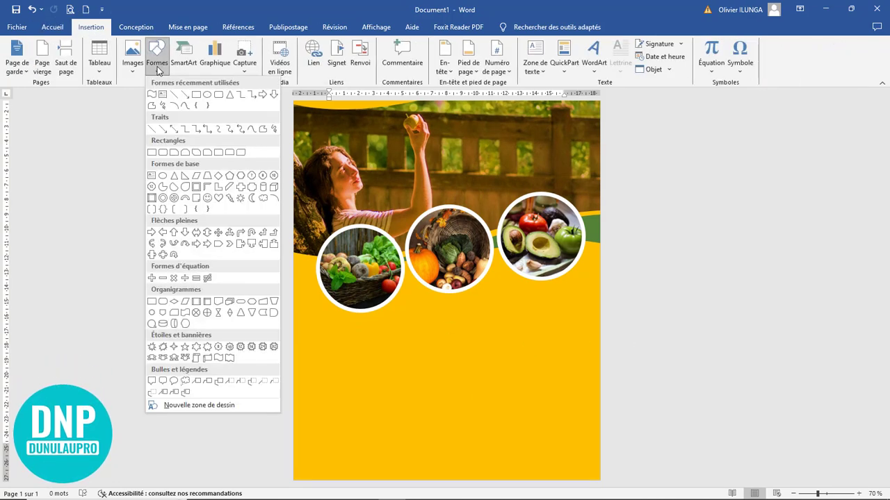
pyautogui.click(220, 246)
pyautogui.moveTo(421, 317); pyautogui.dragTo(537, 376)
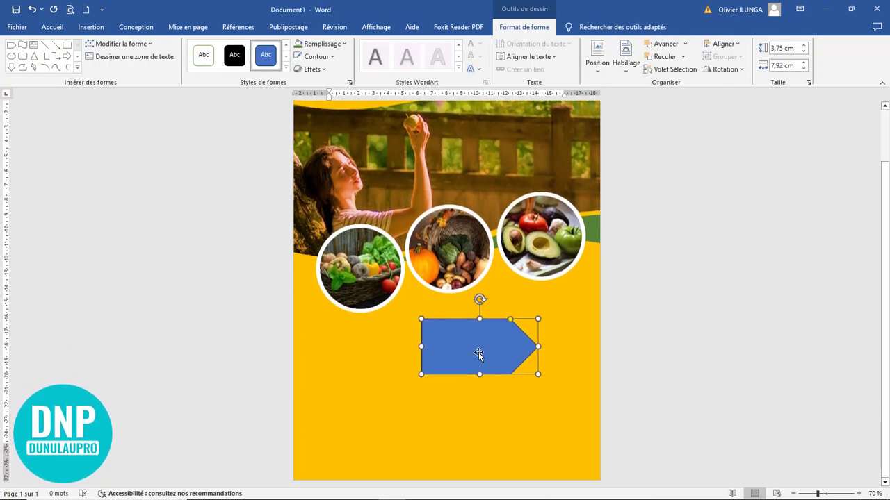
pyautogui.moveTo(480, 375); pyautogui.dragTo(480, 379)
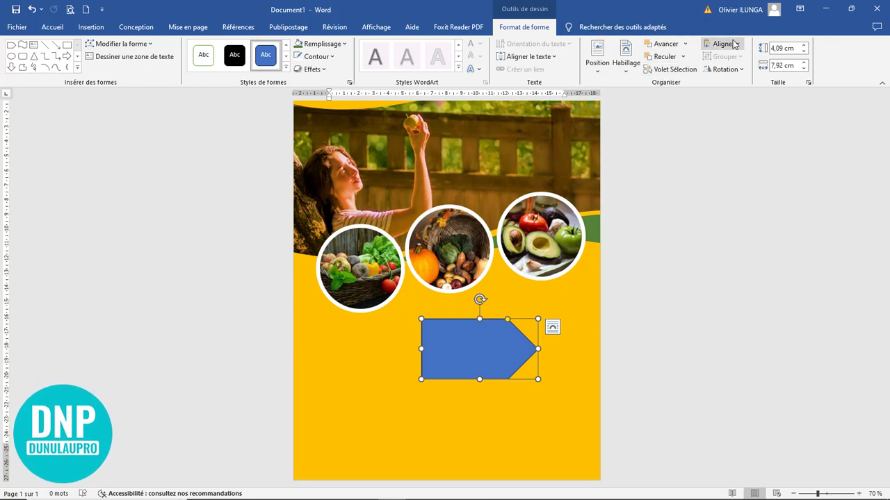
# Flip the pentagon arrow horizontally and move it against the page's right edge, below the avocado-picture circle.
pyautogui.click(730, 70)
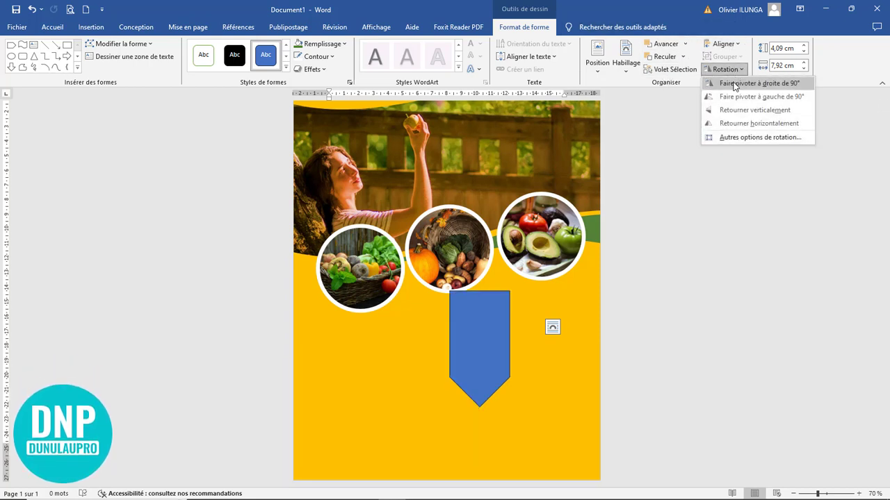
pyautogui.click(757, 123)
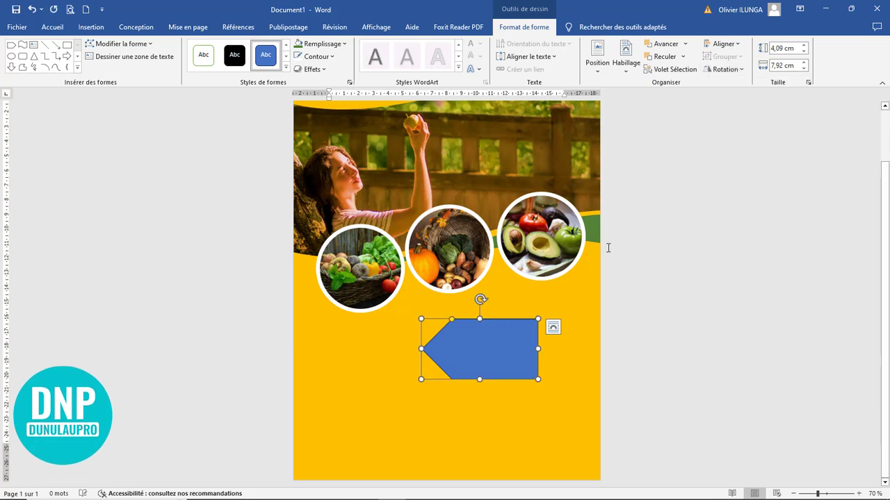
pyautogui.moveTo(476, 356); pyautogui.dragTo(538, 337)
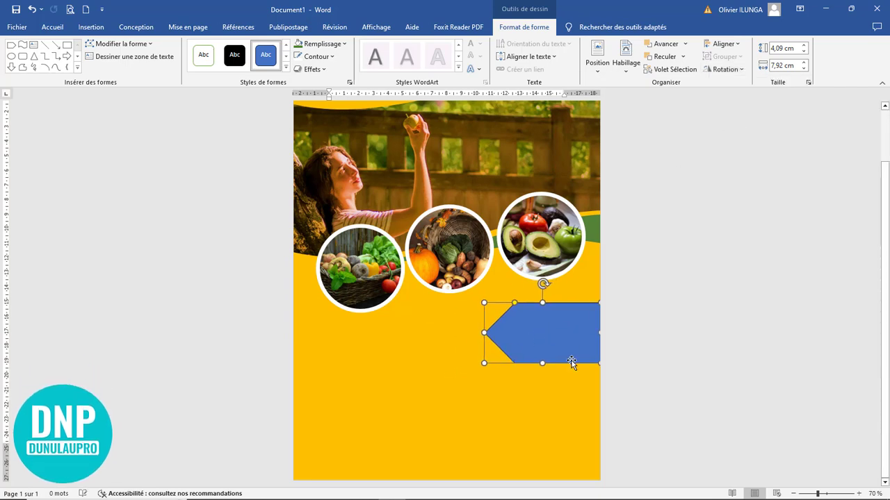
# Remove the pentagon arrow's outline, fill it with dark green and deselect it.
pyautogui.scroll(7, 571, 362)
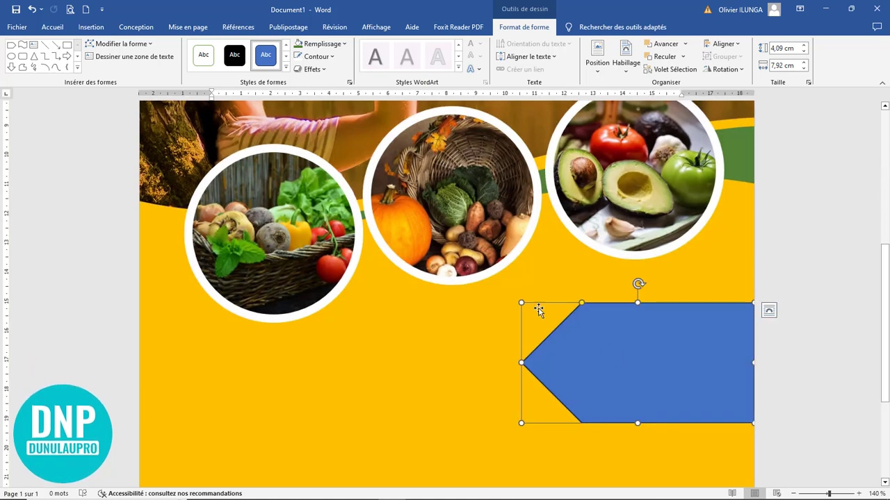
pyautogui.click(333, 59)
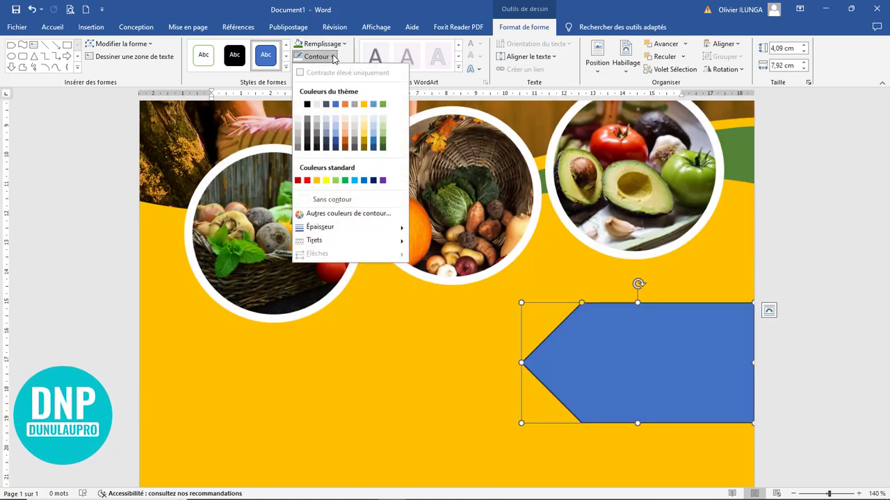
pyautogui.click(335, 202)
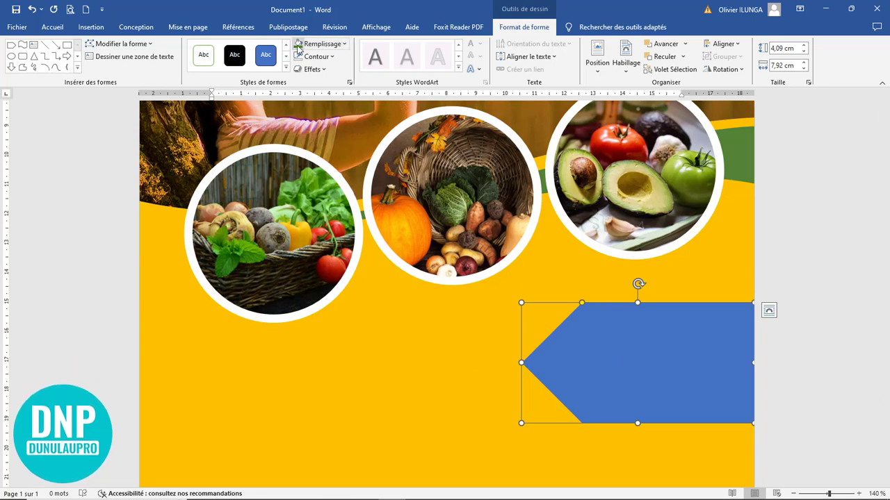
pyautogui.click(427, 393)
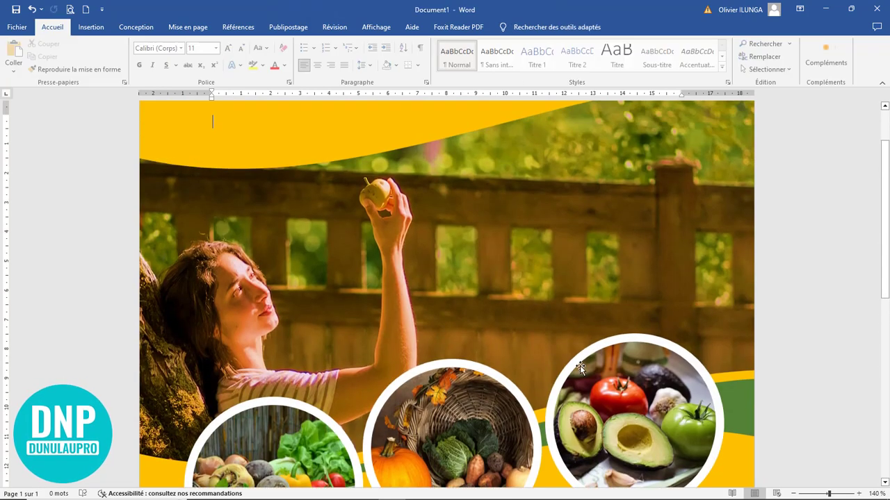
pyautogui.scroll(-5, 576, 342)
pyautogui.keyDown('ctrl'); pyautogui.scroll(-10, 576, 343); pyautogui.keyUp('ctrl')
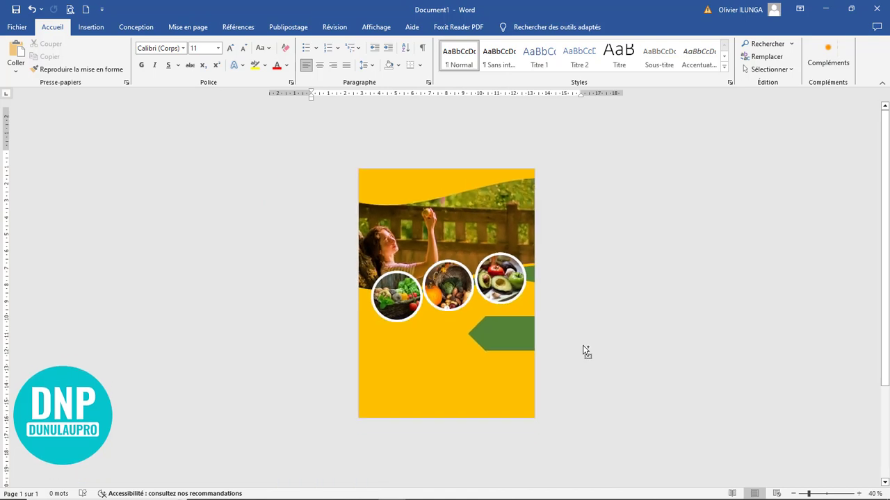
pyautogui.click(506, 343)
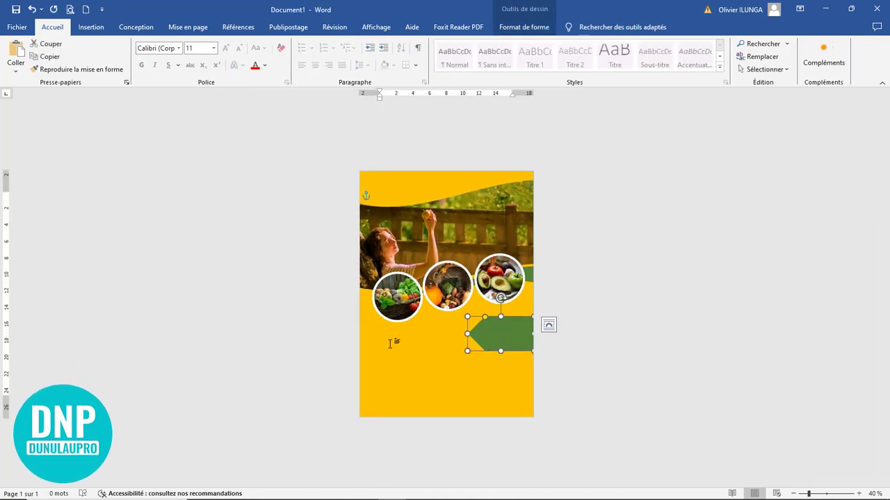
pyautogui.click(424, 346)
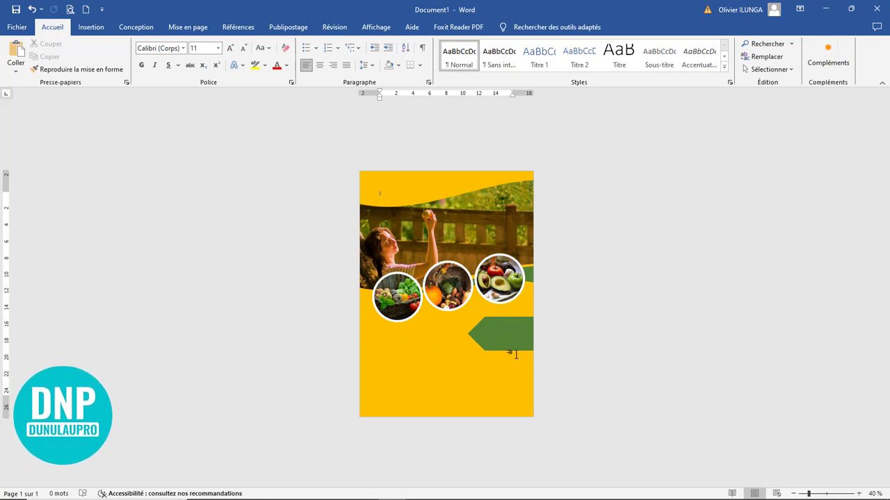
# Draw a text box about 8.68 cm wide and 2.74 cm high below the vegetable-basket circle and enter "Save 30%".
pyautogui.keyDown('ctrl'); pyautogui.scroll(4, 440, 365); pyautogui.keyUp('ctrl')
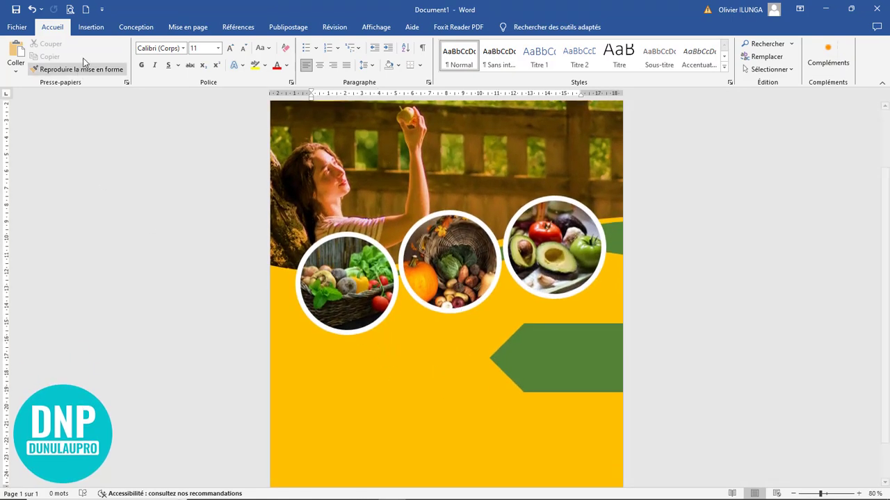
pyautogui.click(94, 31)
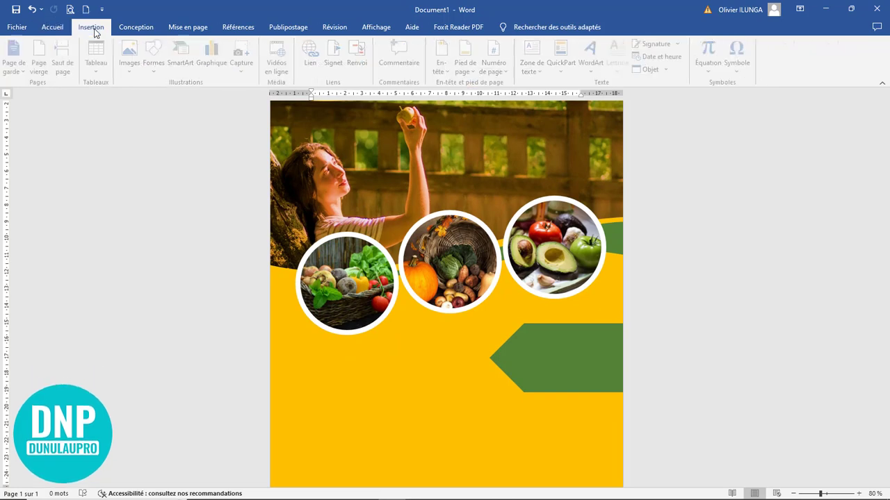
pyautogui.click(154, 70)
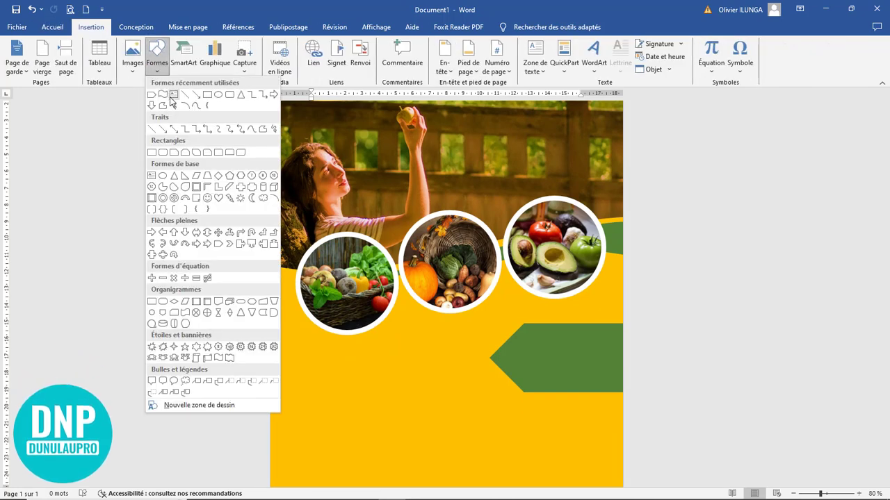
pyautogui.click(173, 96)
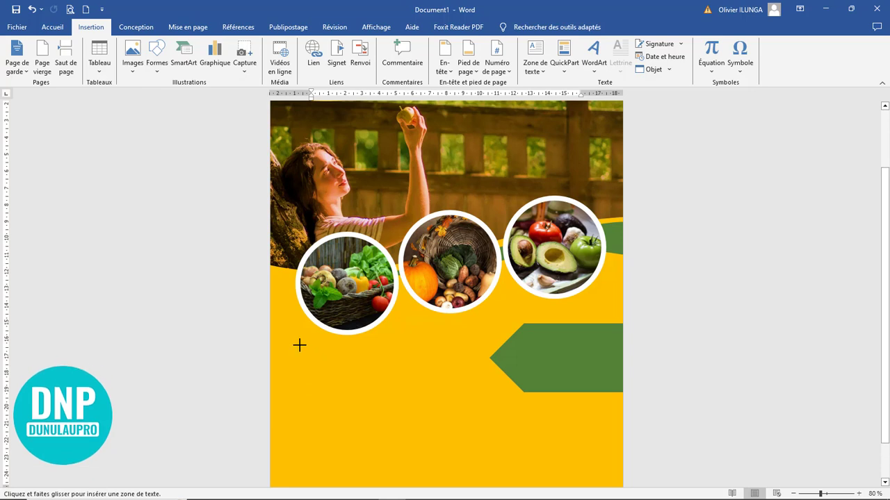
pyautogui.moveTo(300, 346); pyautogui.dragTo(445, 391)
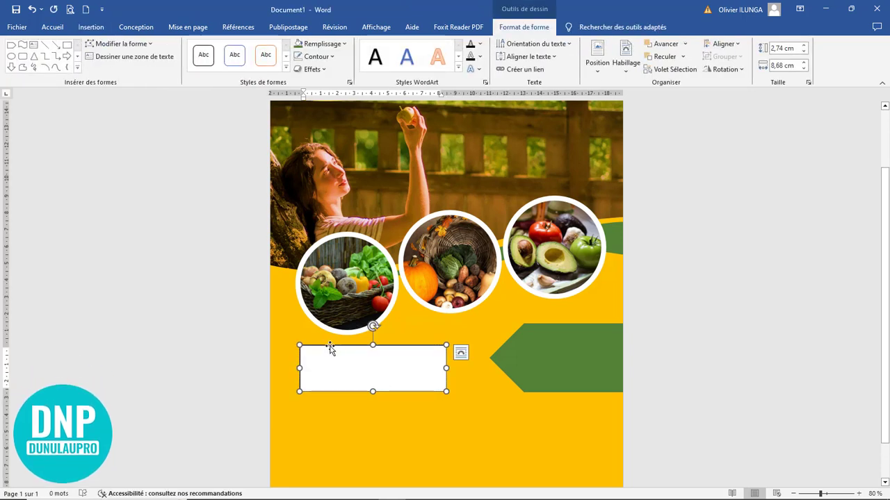
pyautogui.write('sa')
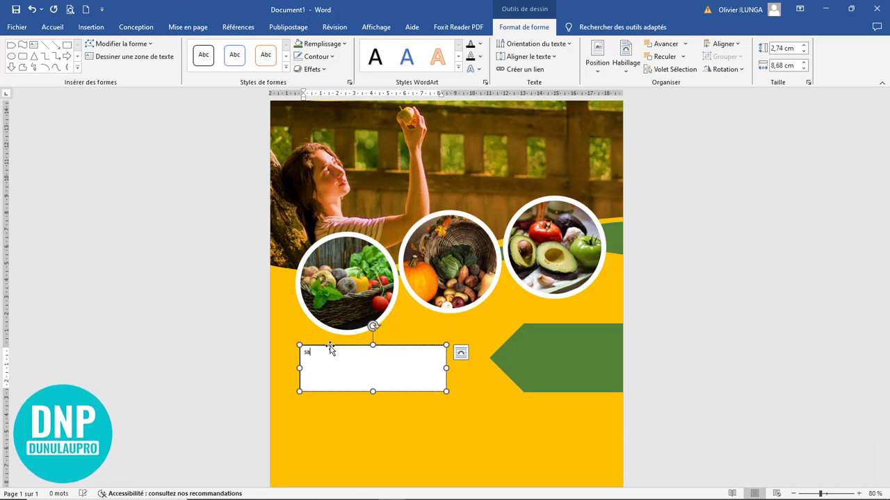
pyautogui.write('ve ')
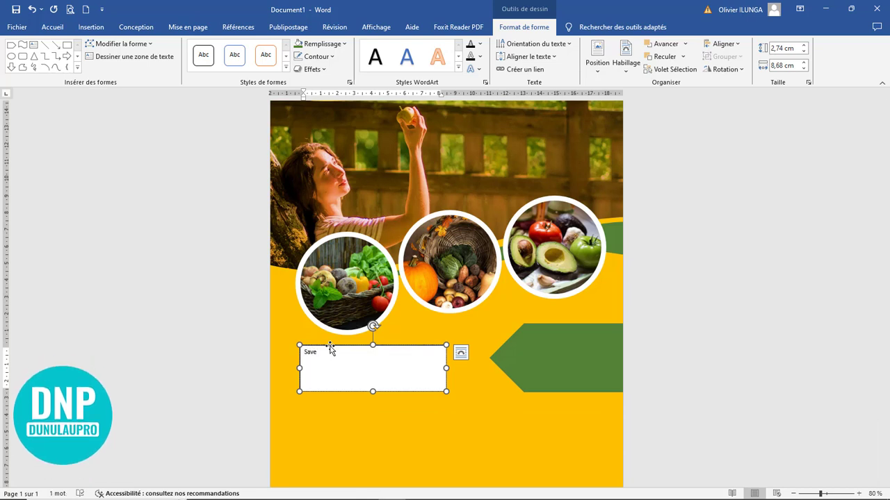
pyautogui.write('30%')
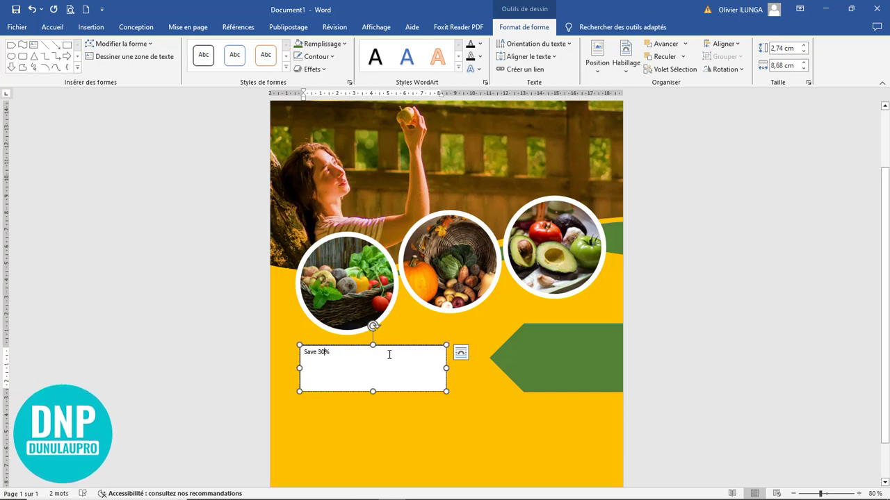
# Set the "Save 30%" text in the Montserrat Black font.
pyautogui.scroll(6, 392, 368)
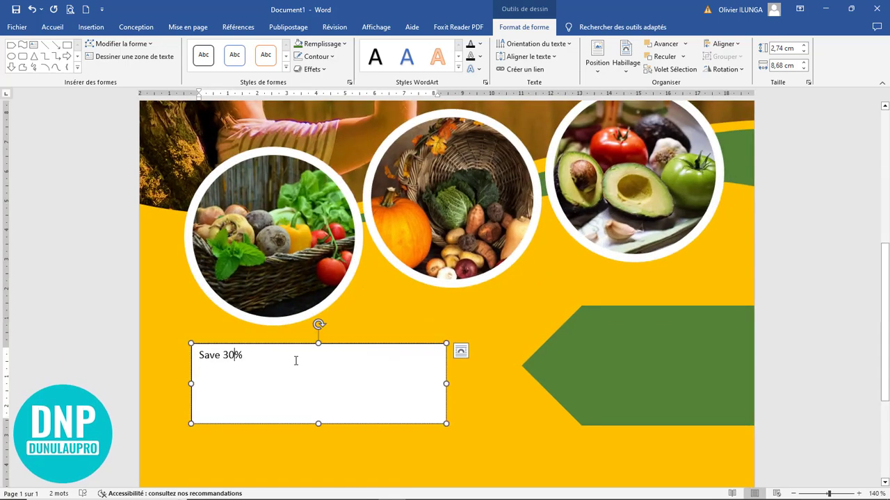
pyautogui.moveTo(273, 363); pyautogui.dragTo(136, 350)
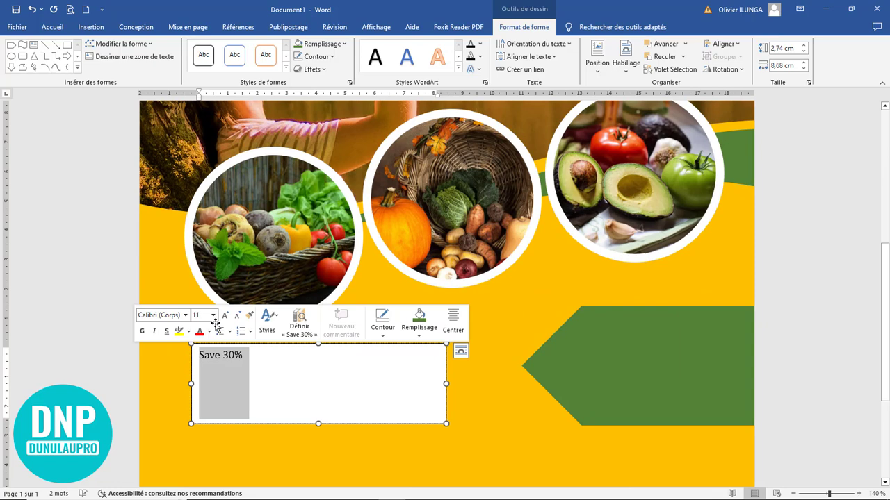
pyautogui.click(53, 28)
pyautogui.click(183, 47)
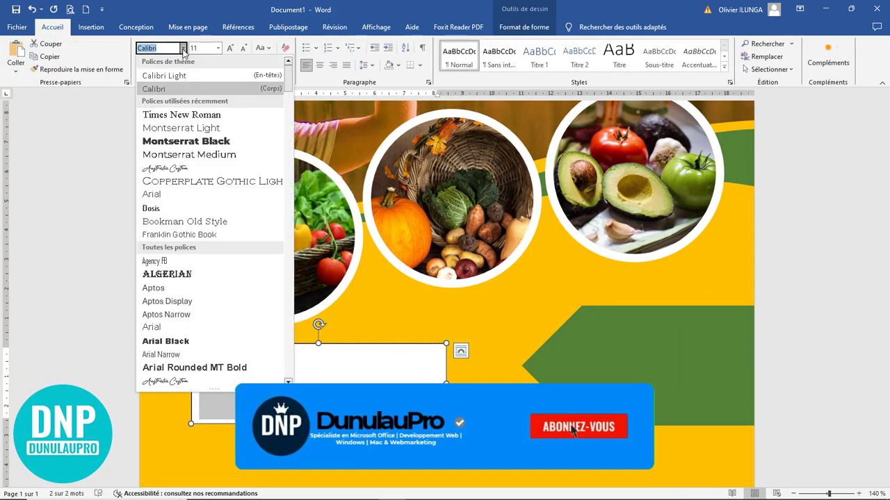
pyautogui.click(186, 142)
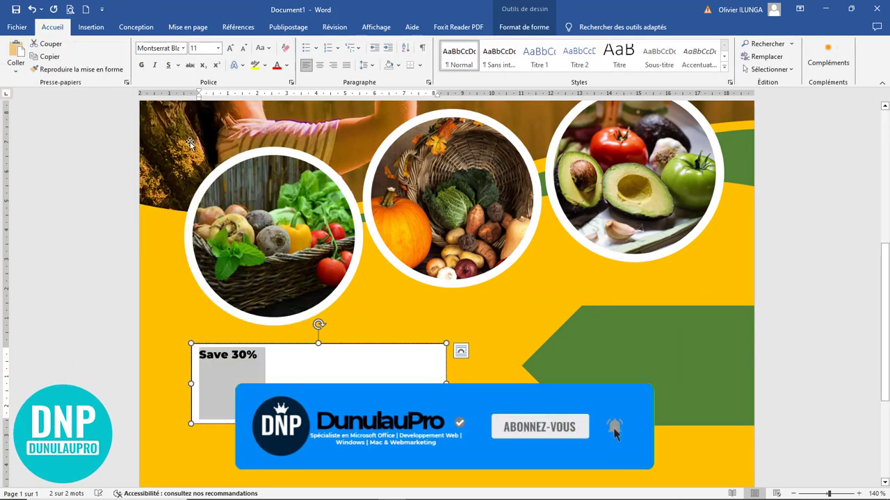
pyautogui.click(142, 66)
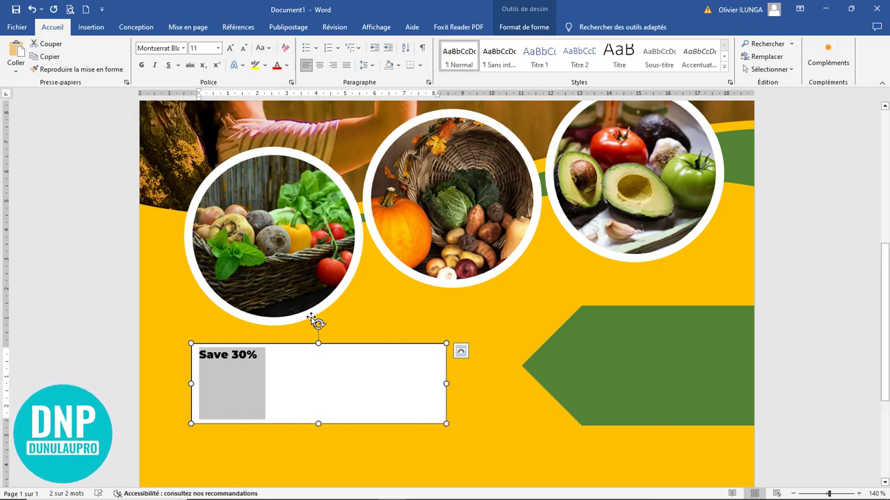
# Enlarge the "Save 30%" text to size 48 and widen its text box so the text fits on one line.
pyautogui.click(230, 48)
pyautogui.click(230, 48)
pyautogui.click(230, 48)
pyautogui.click(231, 48)
pyautogui.click(230, 48)
pyautogui.click(230, 48)
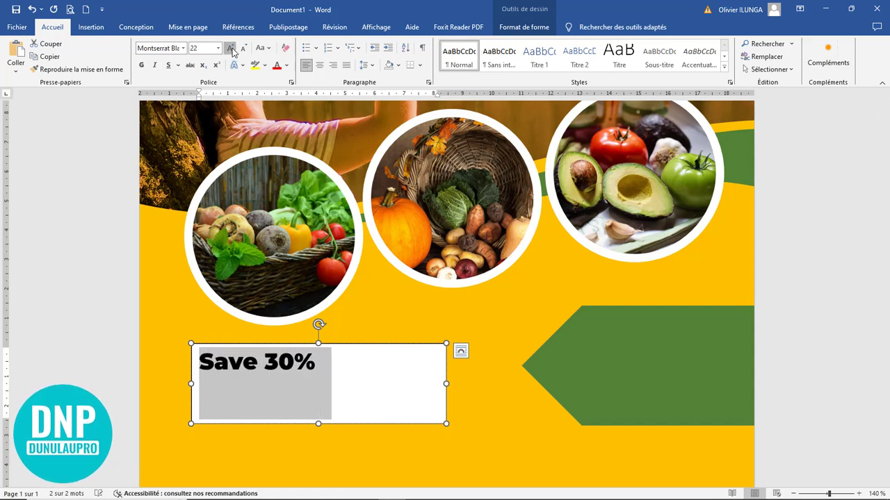
pyautogui.click(230, 48)
pyautogui.click(230, 48)
pyautogui.click(230, 48)
pyautogui.click(230, 48)
pyautogui.click(230, 48)
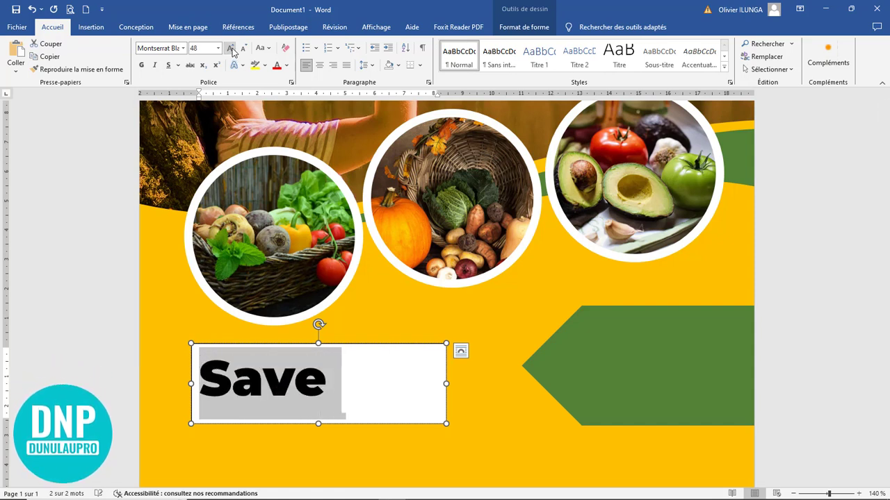
pyautogui.moveTo(449, 384); pyautogui.dragTo(470, 383)
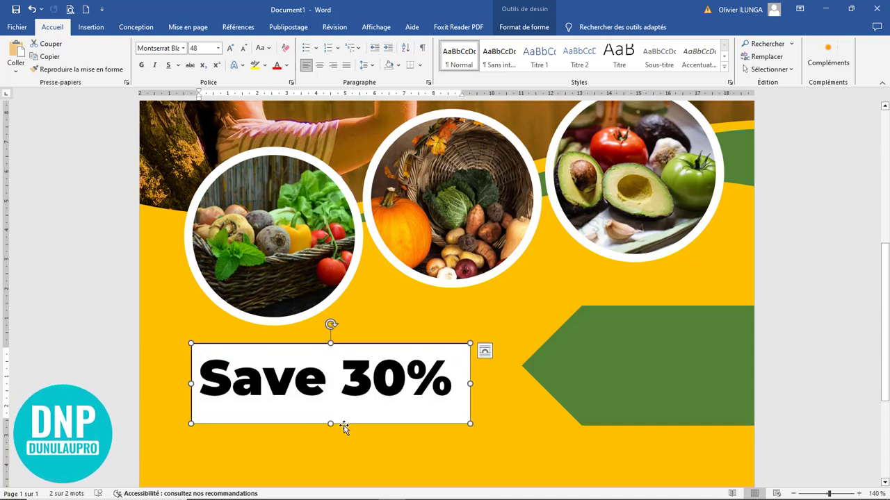
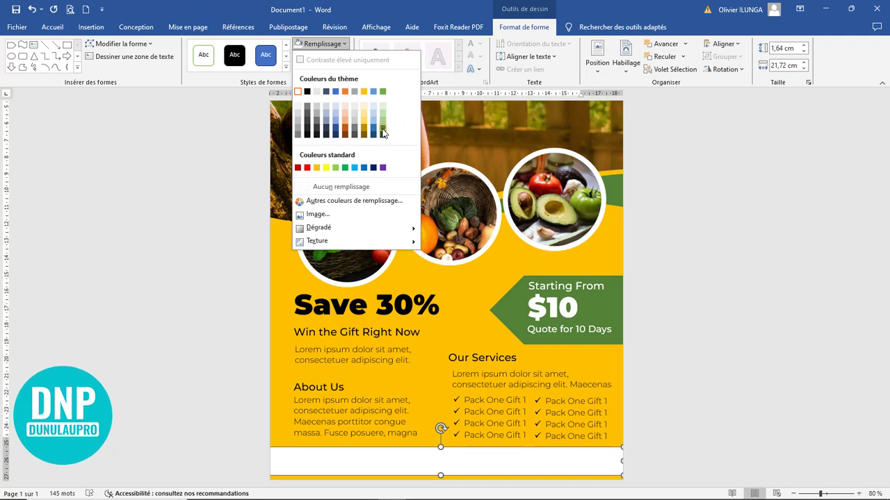
# Fill the full-width rectangle at the page bottom with dark green and place the "Book Now", contact and address texts on it.
pyautogui.click(382, 129)
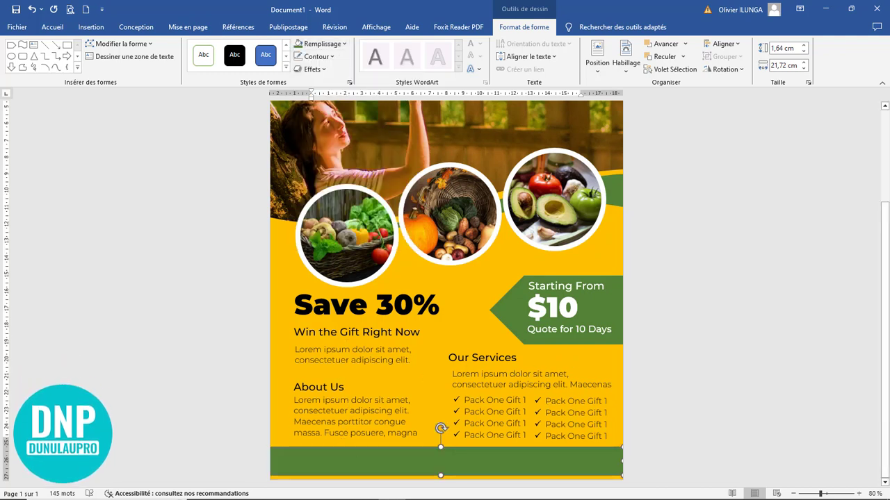
pyautogui.click(372, 316)
pyautogui.moveTo(374, 331); pyautogui.dragTo(357, 429)
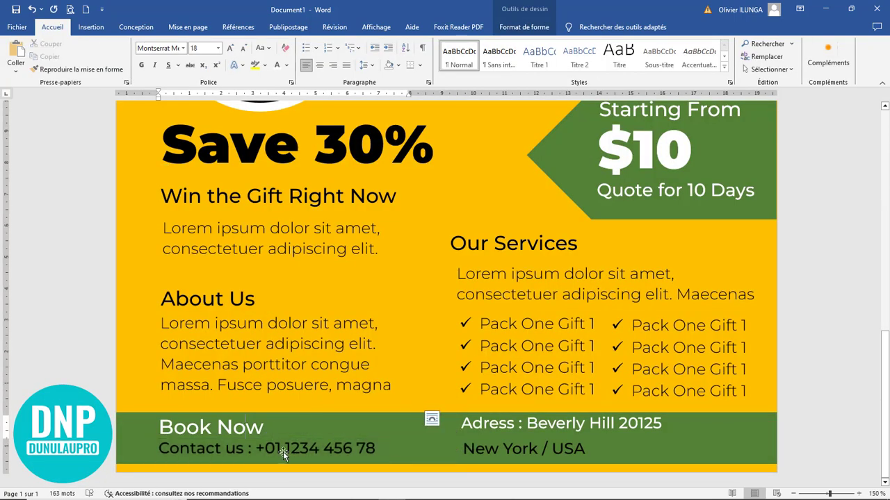
pyautogui.click(540, 437)
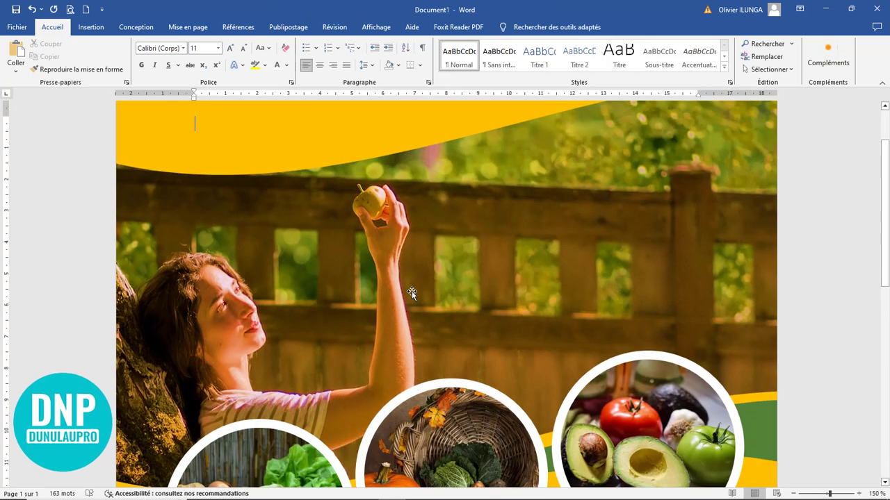
# Draw a vertical line about 1.27 cm high on the green footer band, between the contact and address texts.
pyautogui.scroll(-10, 417, 313)
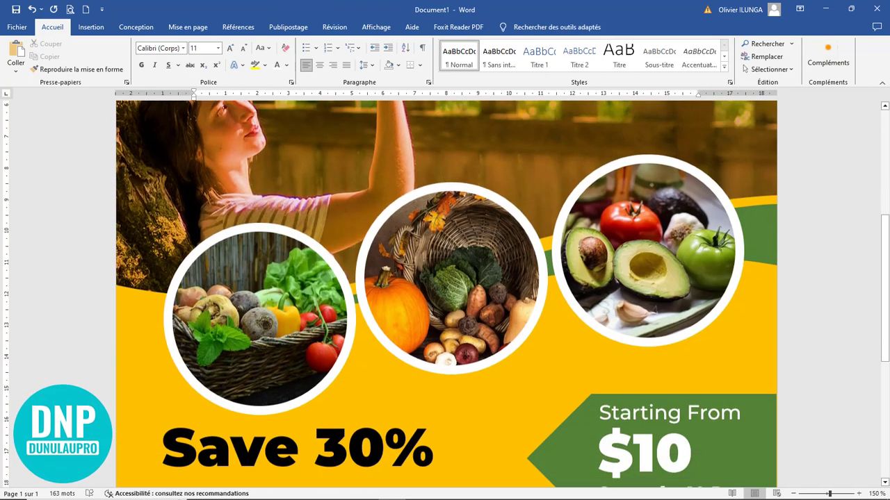
pyautogui.click(92, 26)
pyautogui.click(157, 66)
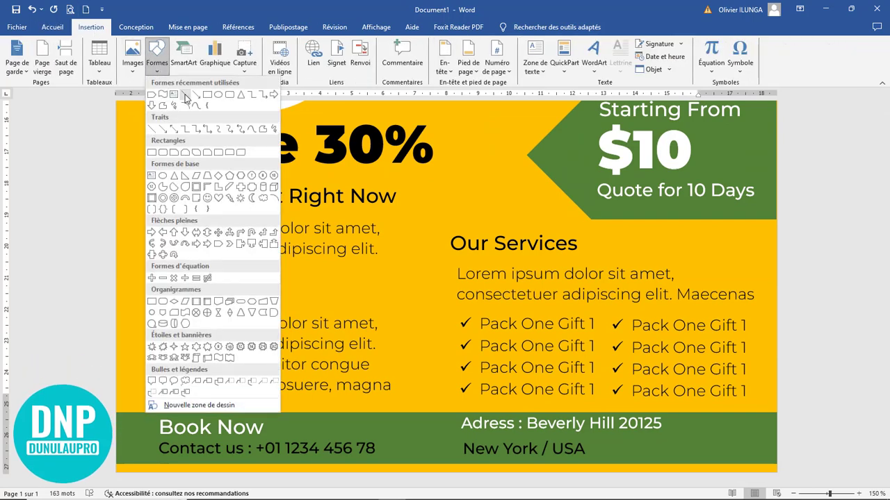
pyautogui.click(185, 96)
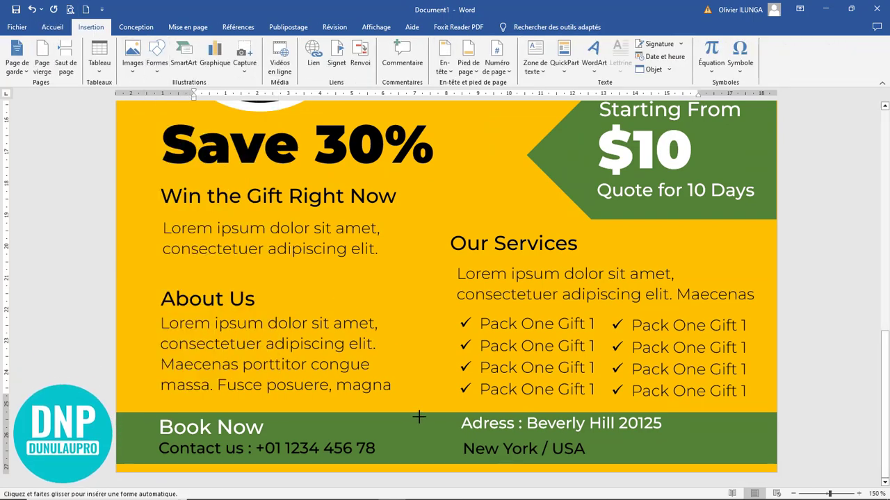
pyautogui.moveTo(429, 416); pyautogui.dragTo(430, 453)
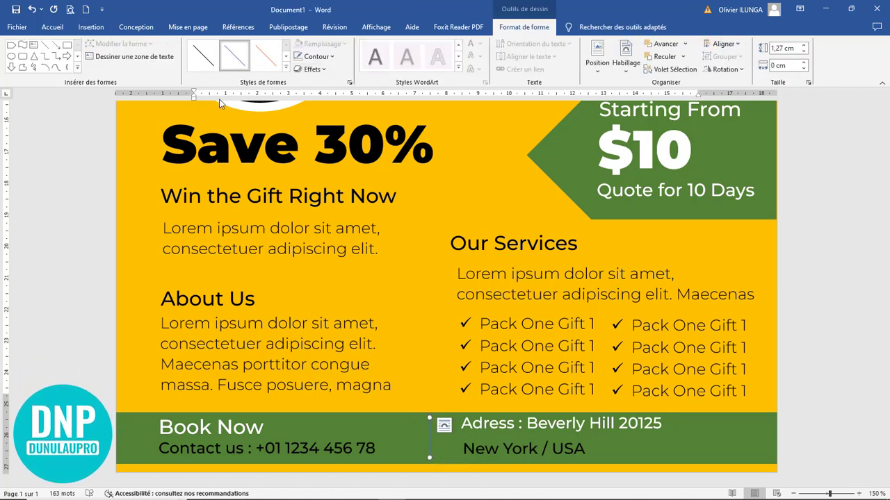
# Format the divider line in the green footer with a white outline, a dashed style and a 1 pt weight.
pyautogui.click(309, 59)
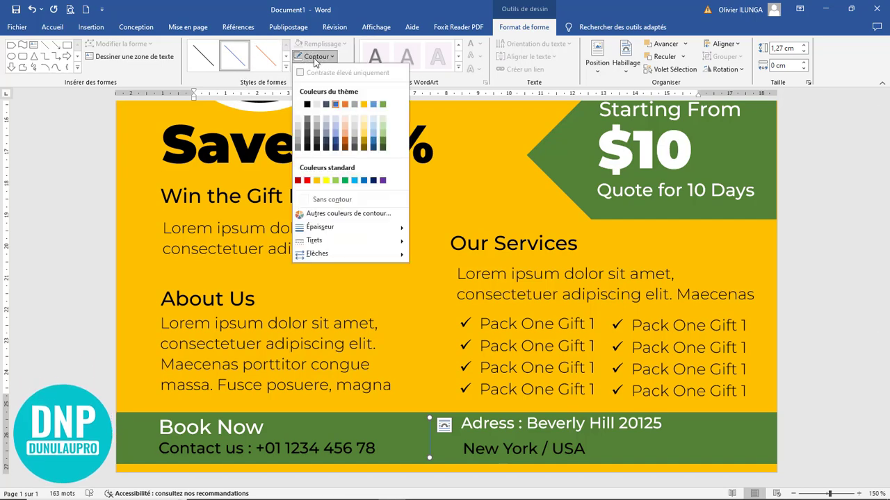
pyautogui.click(298, 105)
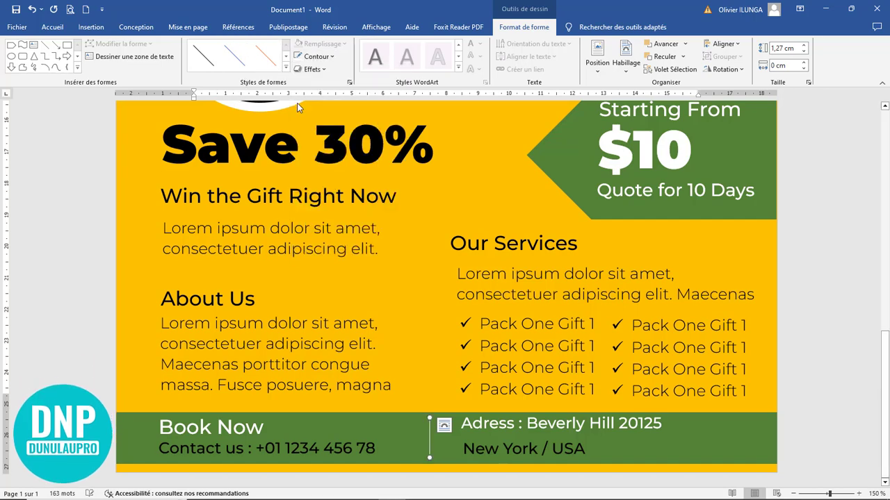
pyautogui.click(314, 57)
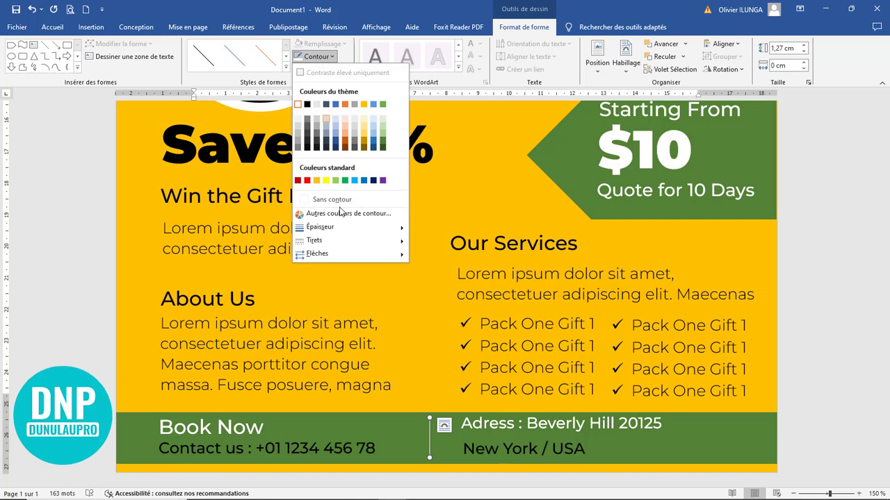
pyautogui.moveTo(351, 242)
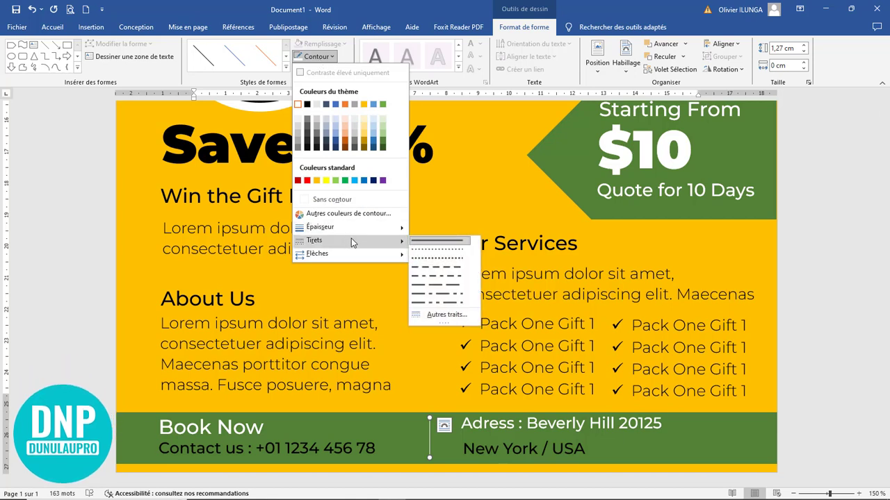
pyautogui.click(437, 285)
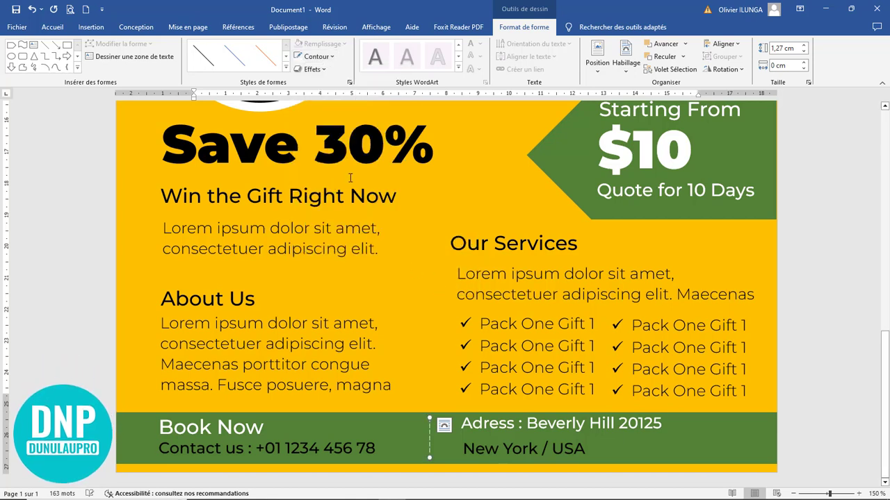
pyautogui.click(319, 58)
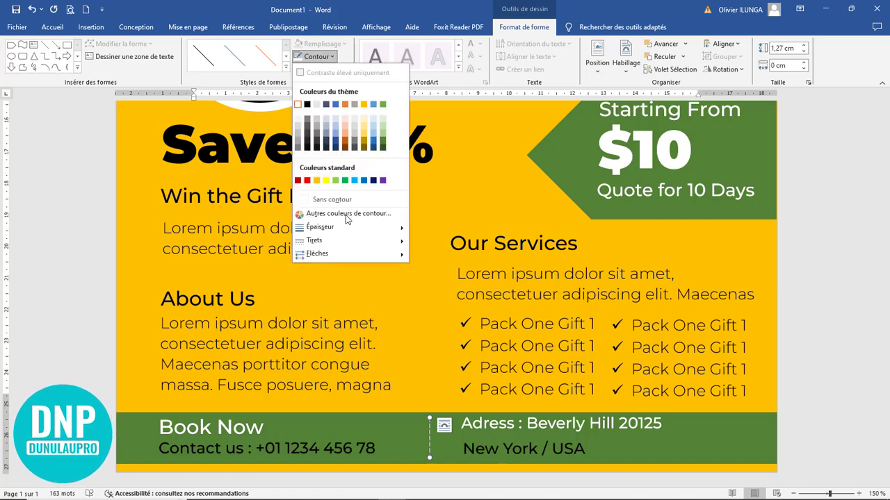
pyautogui.moveTo(350, 229)
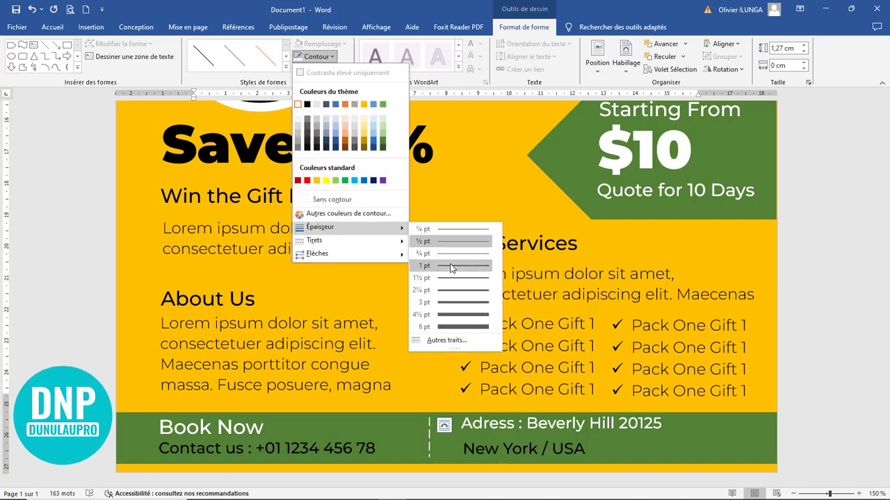
pyautogui.click(451, 266)
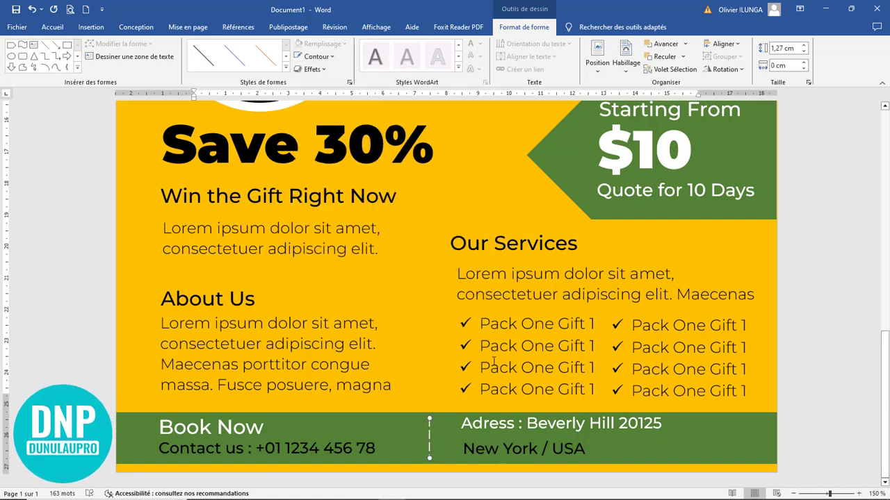
# Reduce the "Save 30%" text to size 36 and narrow its text box to fit the text.
pyautogui.scroll(-11, 423, 273)
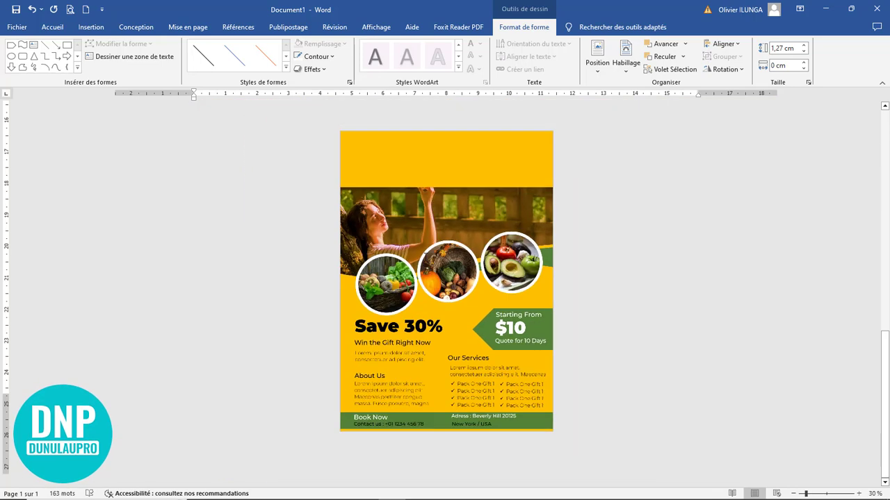
pyautogui.scroll(3, 457, 265)
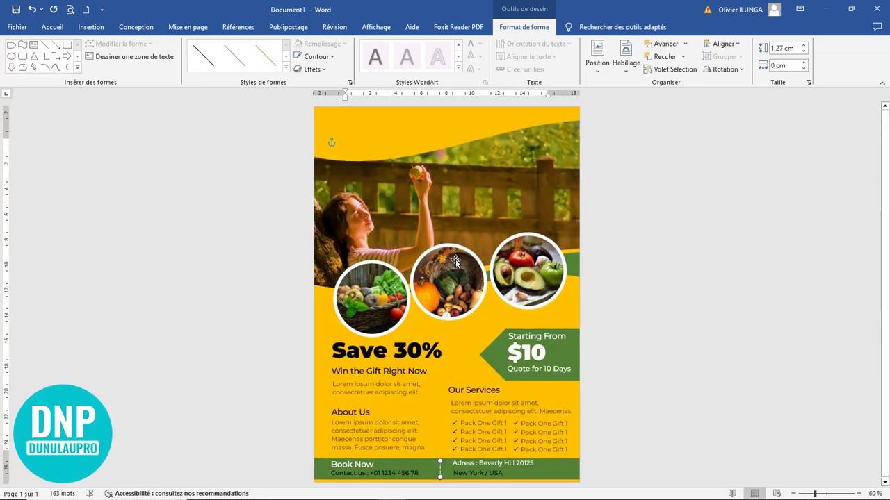
pyautogui.click(476, 403)
pyautogui.click(455, 379)
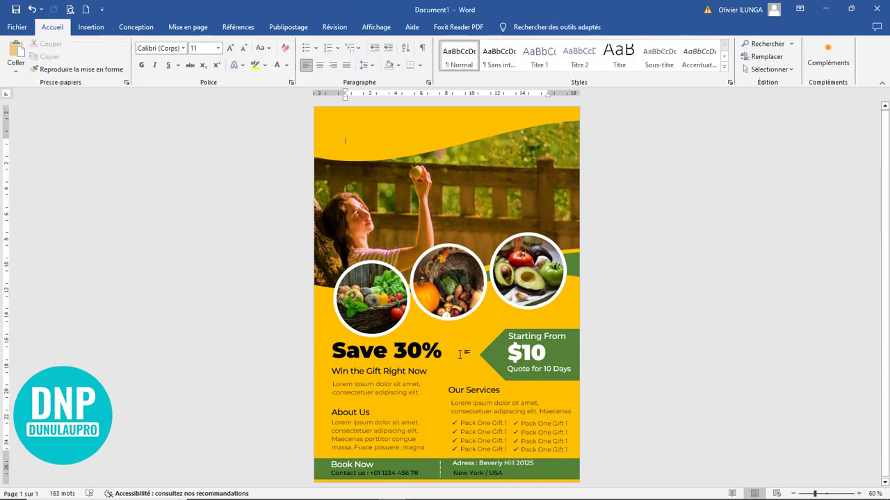
pyautogui.click(442, 353)
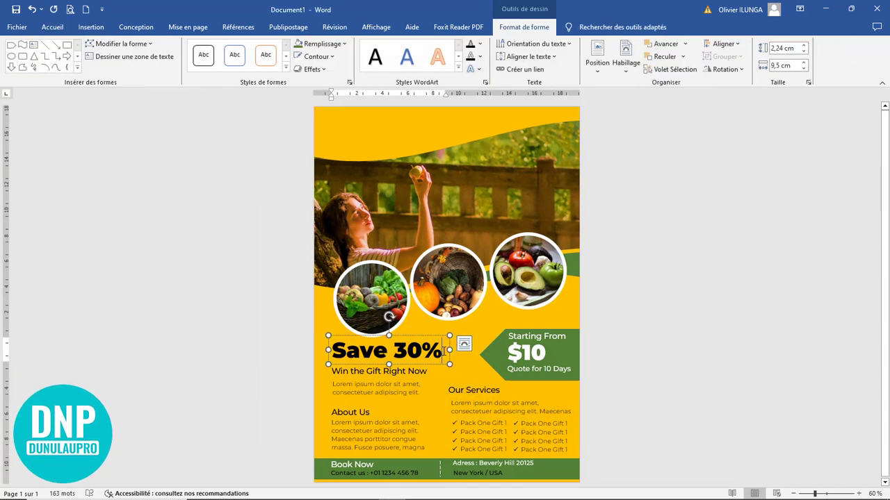
pyautogui.moveTo(442, 351); pyautogui.dragTo(294, 342)
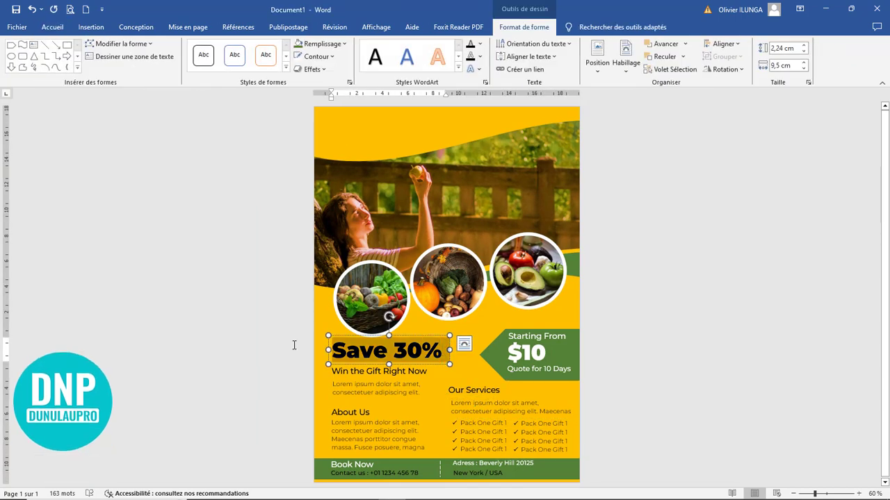
pyautogui.click(53, 28)
pyautogui.click(244, 50)
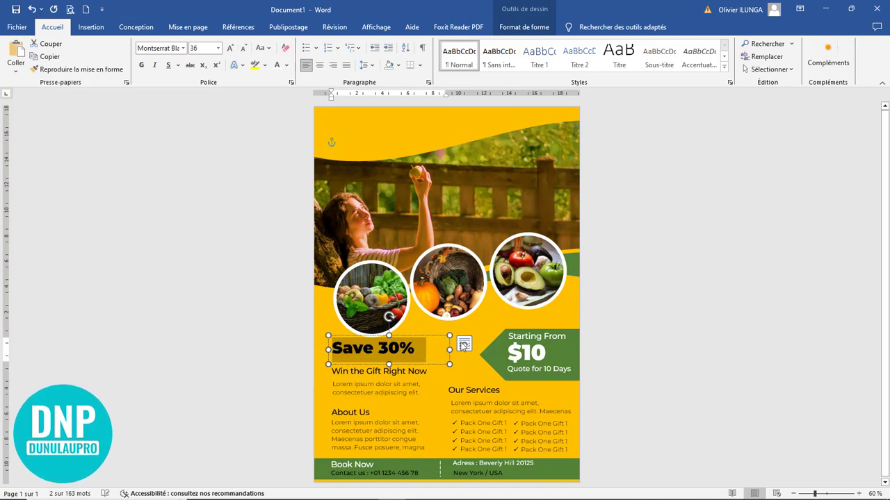
pyautogui.moveTo(448, 349); pyautogui.dragTo(422, 350)
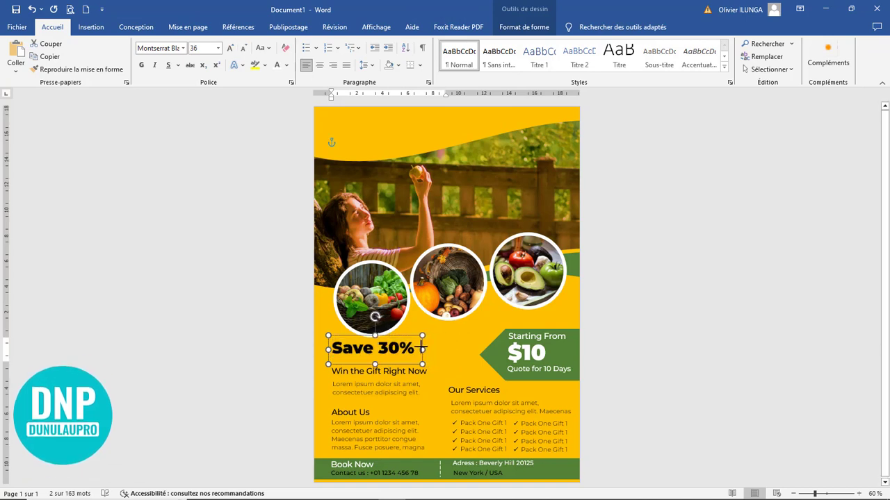
pyautogui.click(438, 379)
pyautogui.click(421, 371)
pyautogui.click(455, 342)
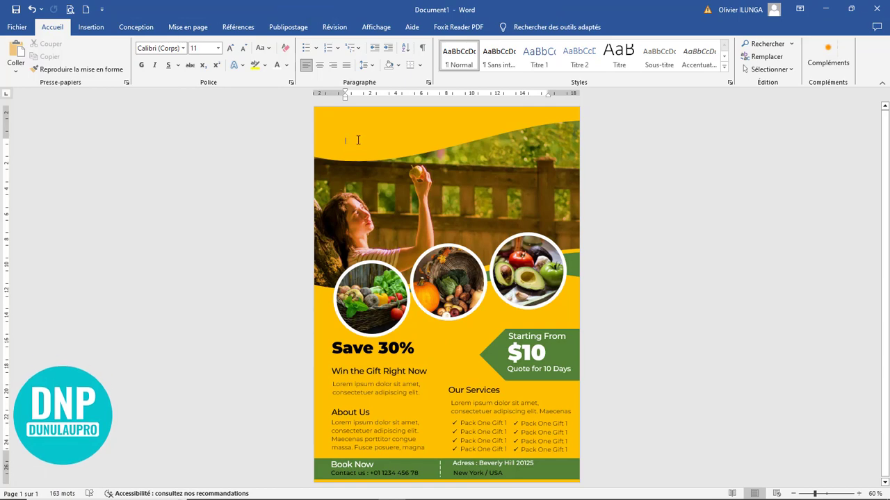
# Paste the QR code picture, enlarge it to about 2.1 cm square and place it above the green arrow's tip.
pyautogui.keyDown('ctrl'); pyautogui.scroll(3, 713, 192); pyautogui.keyUp('ctrl')
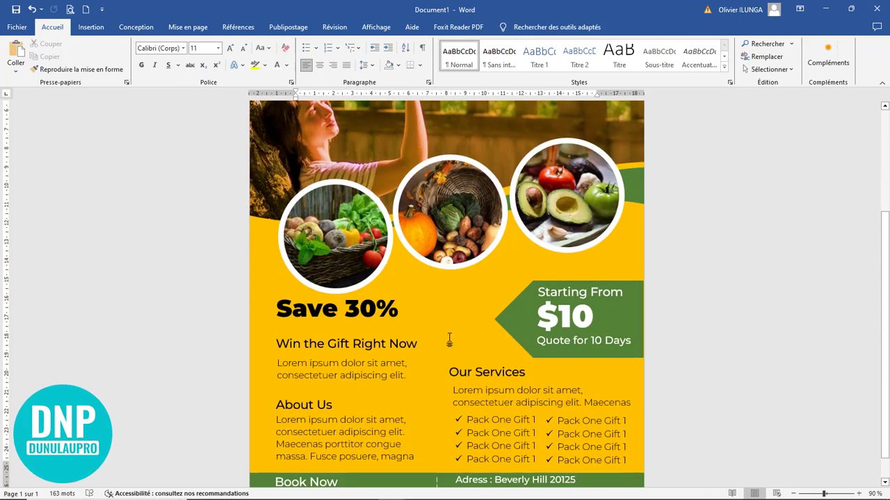
pyautogui.scroll(1, 284, 145)
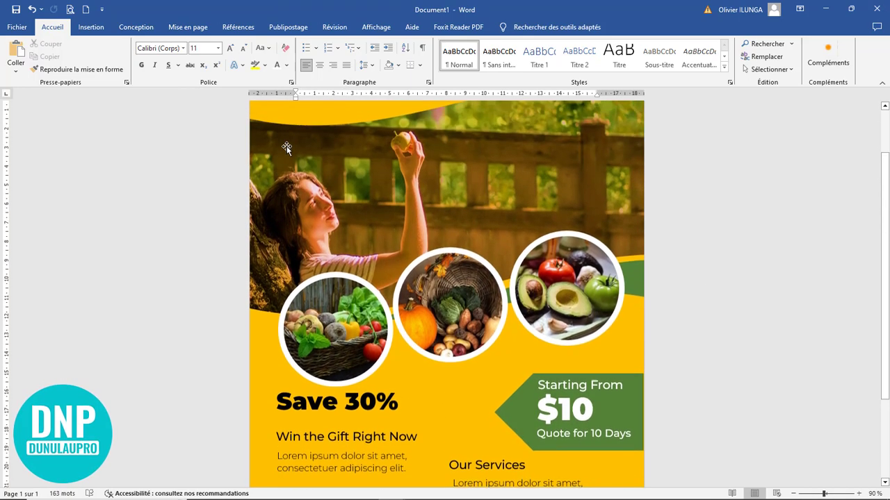
pyautogui.scroll(3, 318, 133)
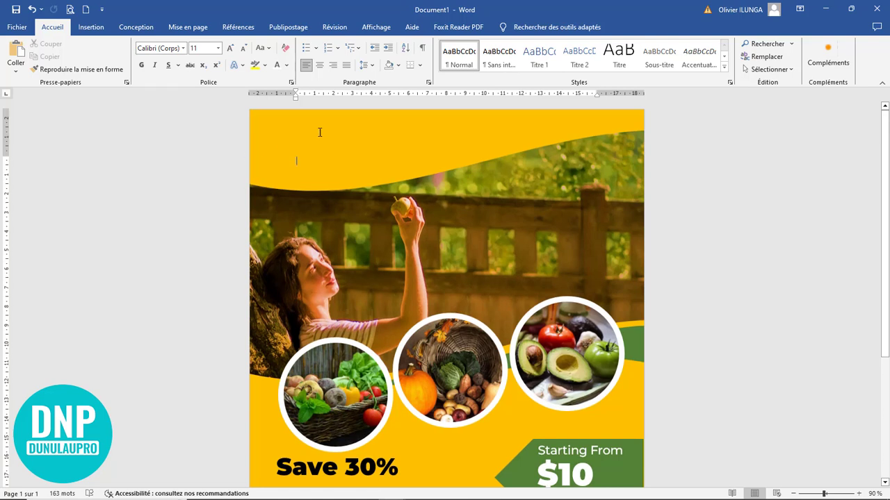
pyautogui.click(16, 51)
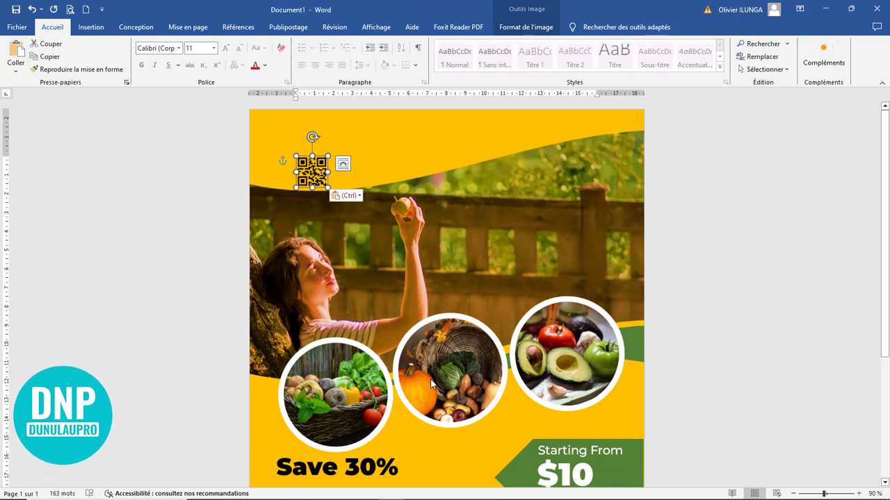
pyautogui.moveTo(314, 174); pyautogui.dragTo(394, 312)
pyautogui.moveTo(413, 373); pyautogui.dragTo(431, 417)
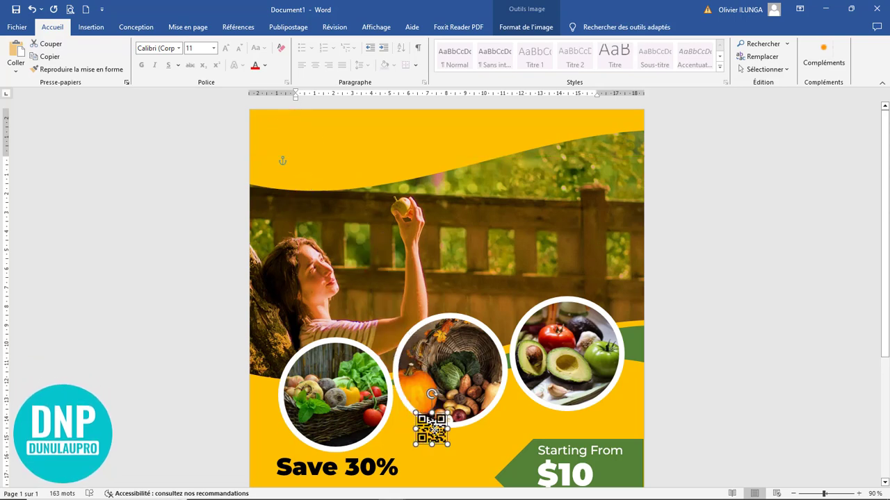
pyautogui.scroll(-5, 492, 374)
pyautogui.moveTo(450, 282); pyautogui.dragTo(511, 276)
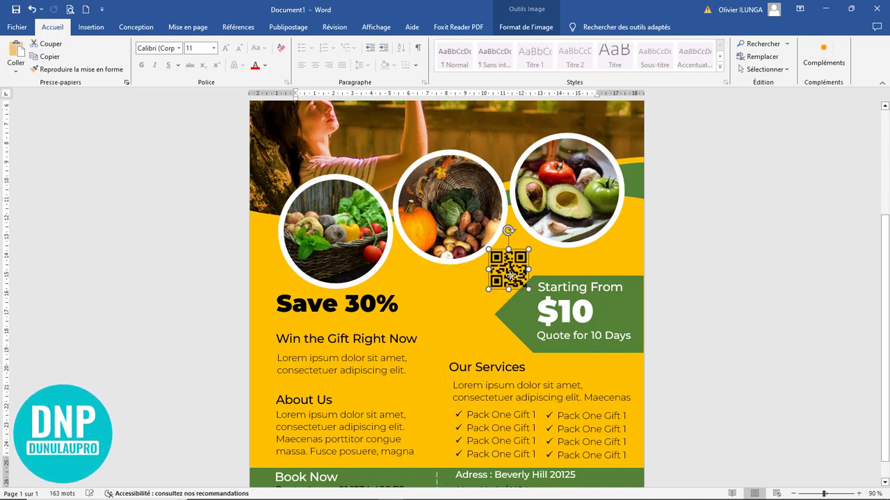
# Draw a rectangle about 2.66 cm high and 2.84 cm wide between the "Save 30%" text and the green arrow.
pyautogui.click(91, 27)
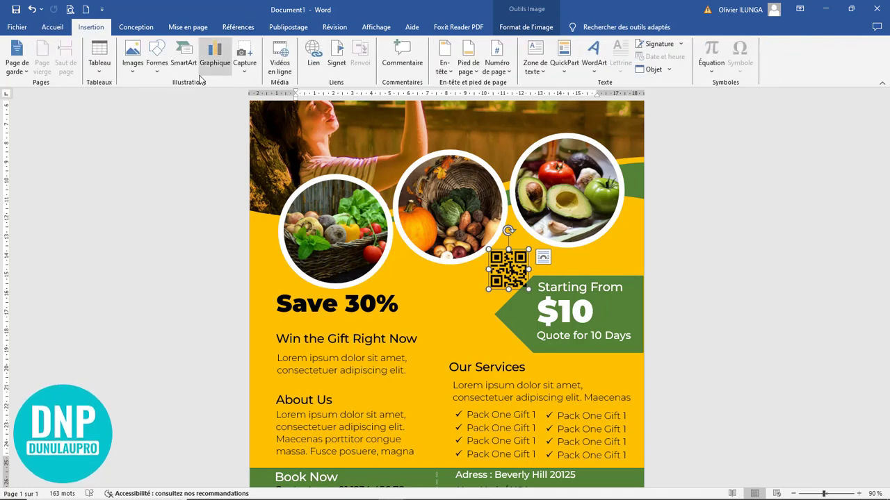
pyautogui.click(158, 72)
pyautogui.click(205, 98)
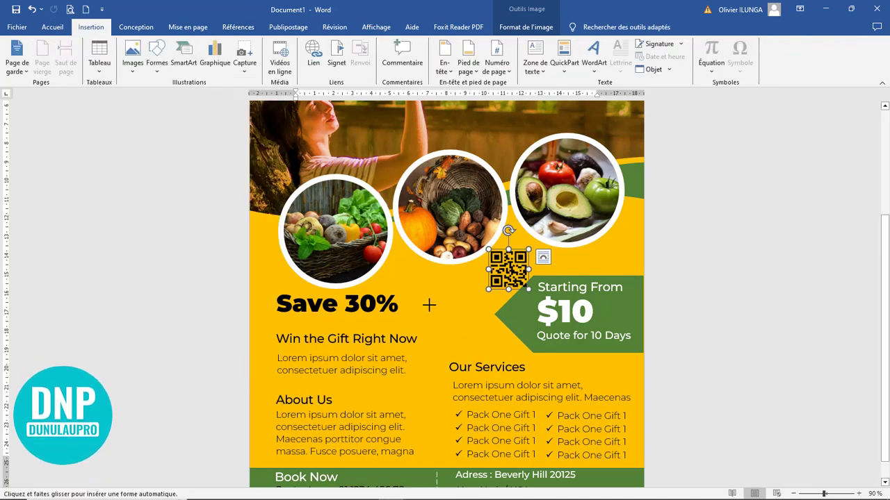
pyautogui.moveTo(426, 297)
pyautogui.mouseDown()
pyautogui.moveTo(472, 343)
pyautogui.moveTo(481, 340)
pyautogui.mouseUp()
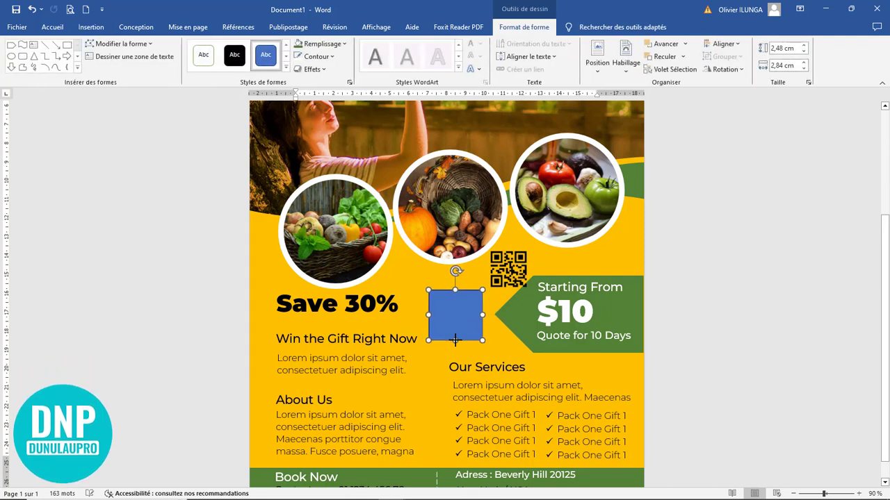
pyautogui.moveTo(455, 316); pyautogui.dragTo(456, 316)
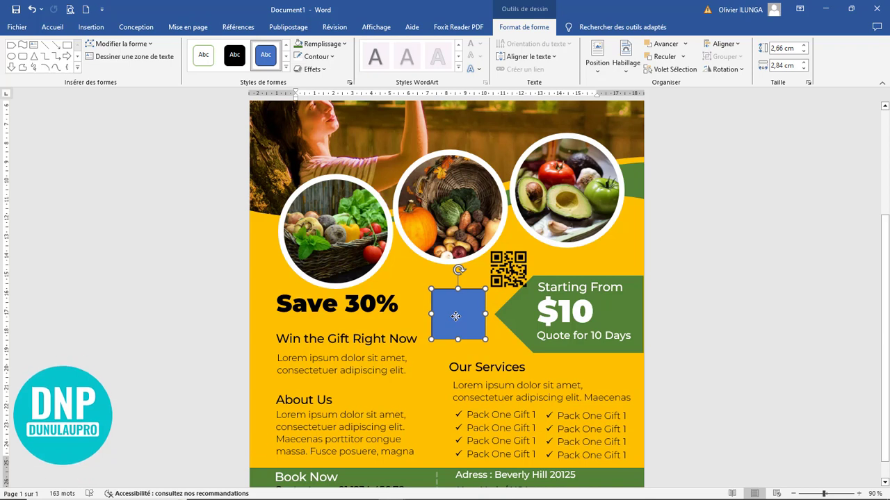
# Remove the new rectangle's outline and fill it with white.
pyautogui.click(319, 56)
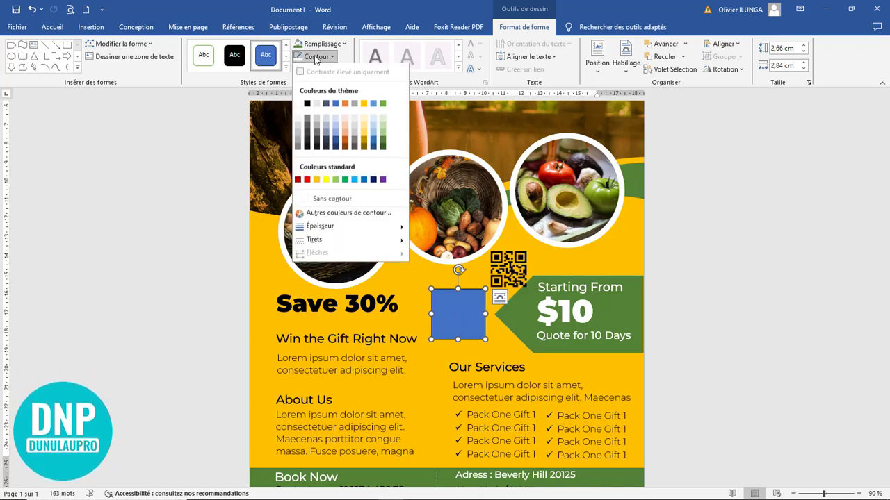
pyautogui.click(343, 199)
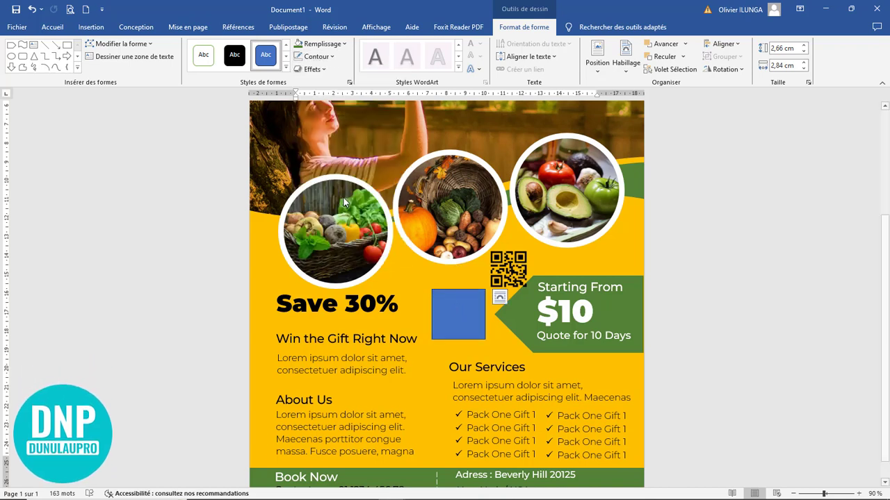
pyautogui.click(322, 45)
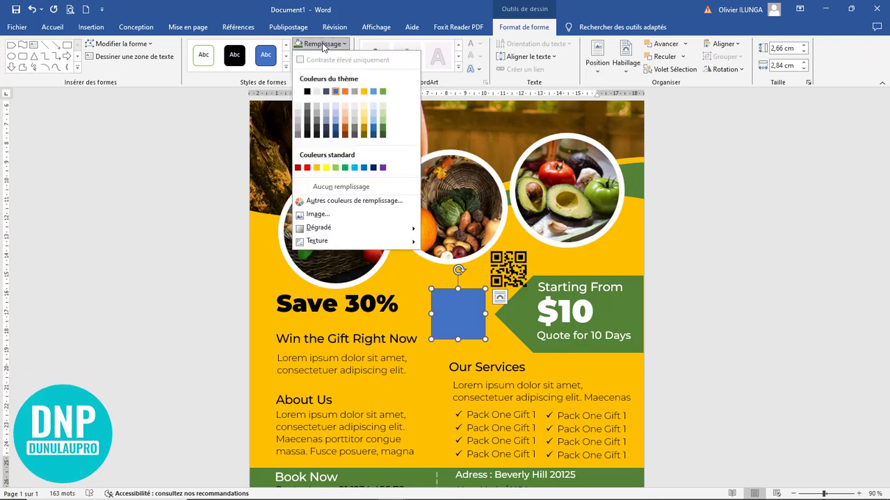
pyautogui.click(316, 91)
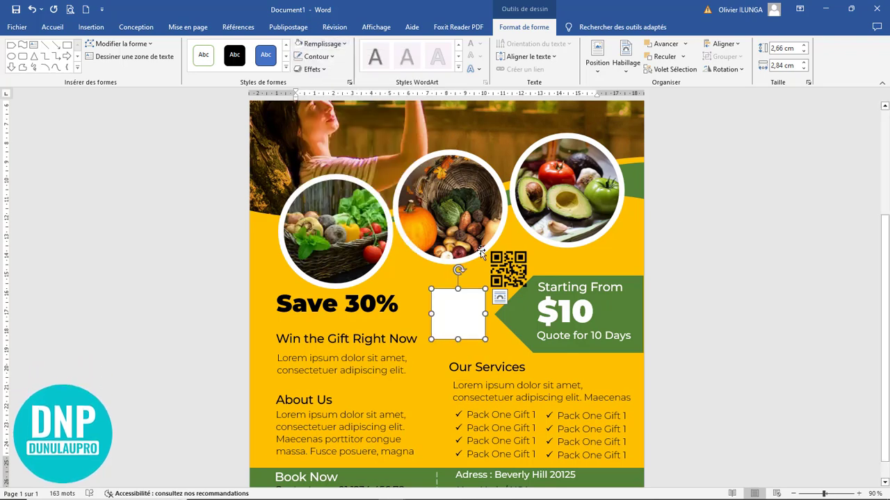
# Move the QR code over the white rectangle and bring it to the front.
pyautogui.click(508, 264)
pyautogui.moveTo(508, 264); pyautogui.dragTo(479, 291)
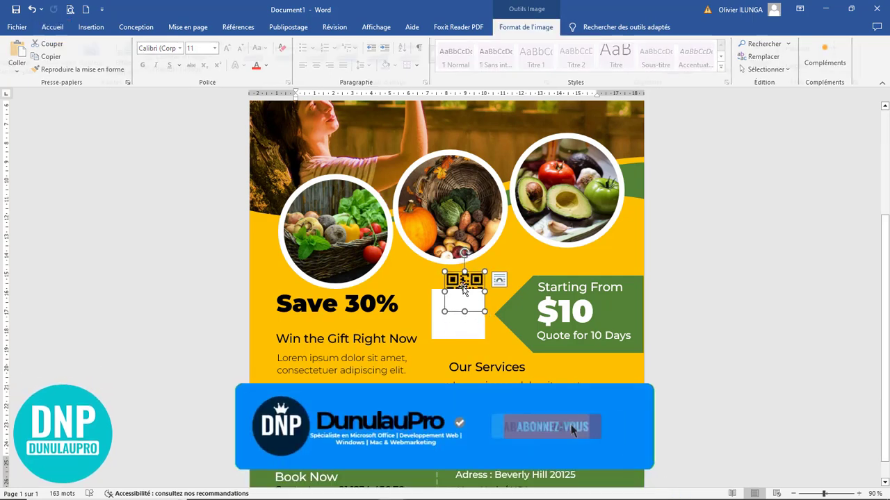
pyautogui.click(526, 27)
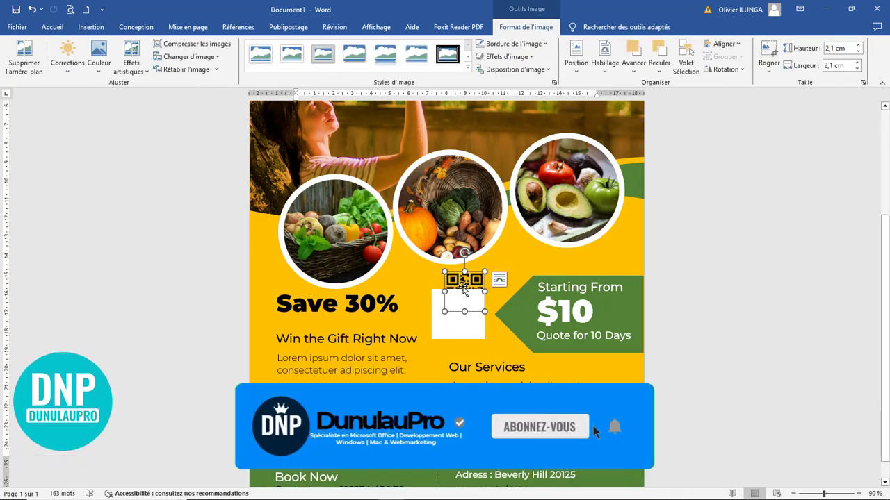
pyautogui.click(637, 72)
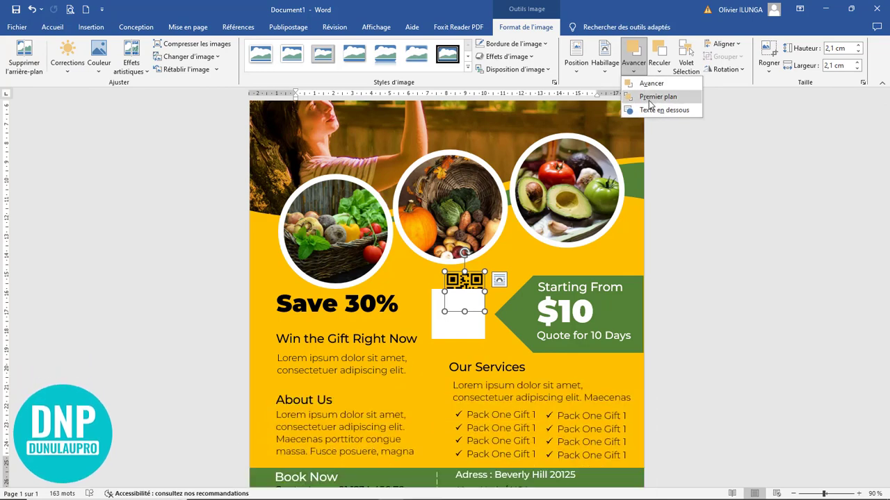
pyautogui.click(650, 98)
# Centre the QR code on the white rectangle and reduce the rectangle's height to fit closely around the code.
pyautogui.moveTo(463, 299); pyautogui.dragTo(456, 321)
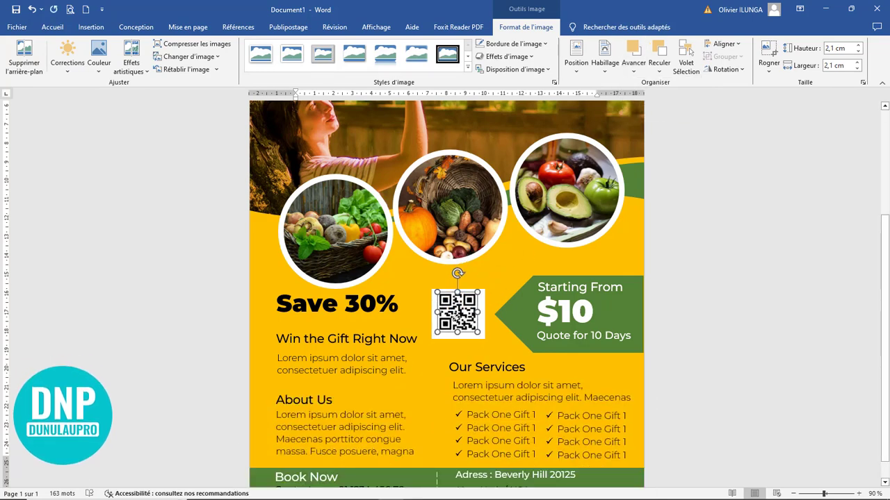
pyautogui.click(483, 339)
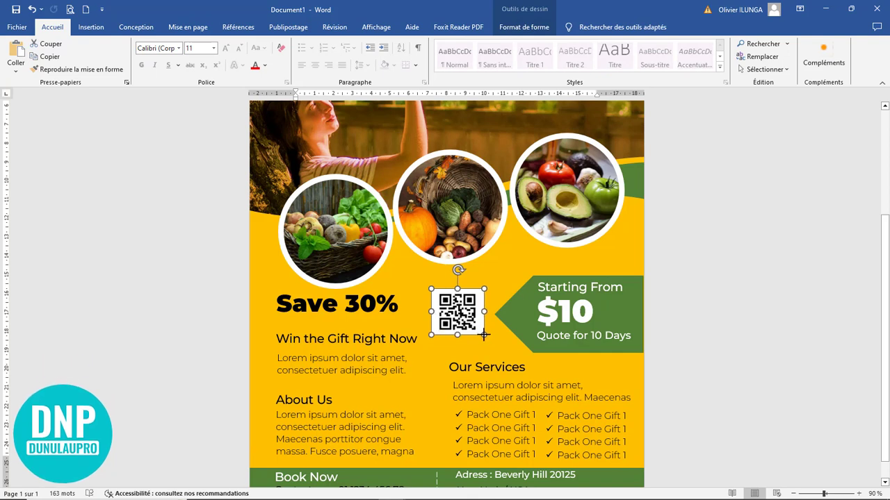
# Shift the QR code on its white rectangle for even margins and narrow the rectangle to fit closely around the code.
pyautogui.click(443, 296)
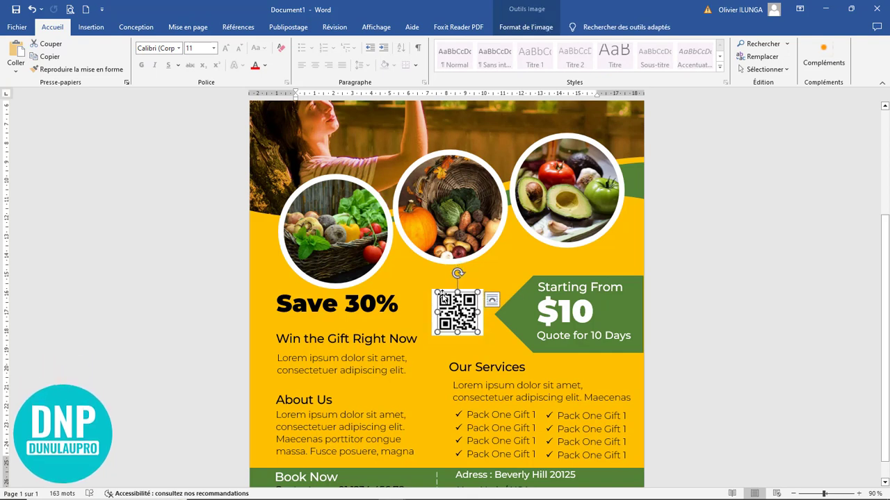
pyautogui.moveTo(433, 289); pyautogui.dragTo(435, 290)
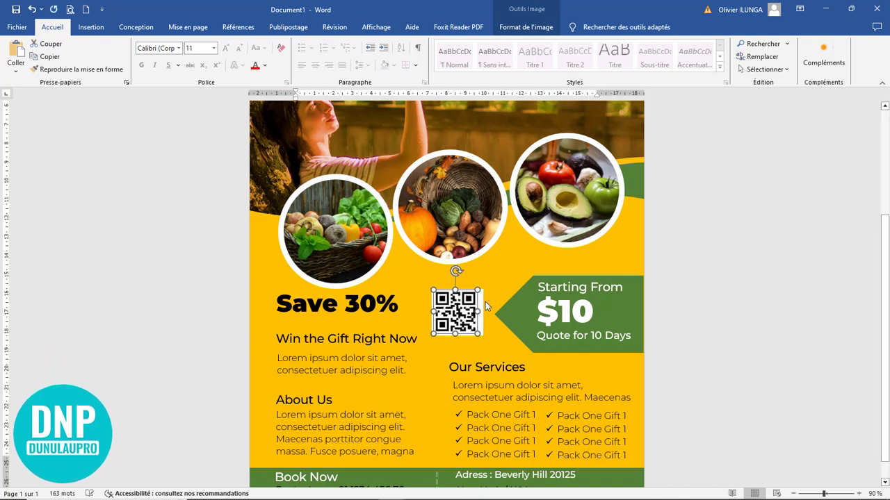
pyautogui.hotkey('ctrl', 'Down')
pyautogui.hotkey('ctrl', 'Right')
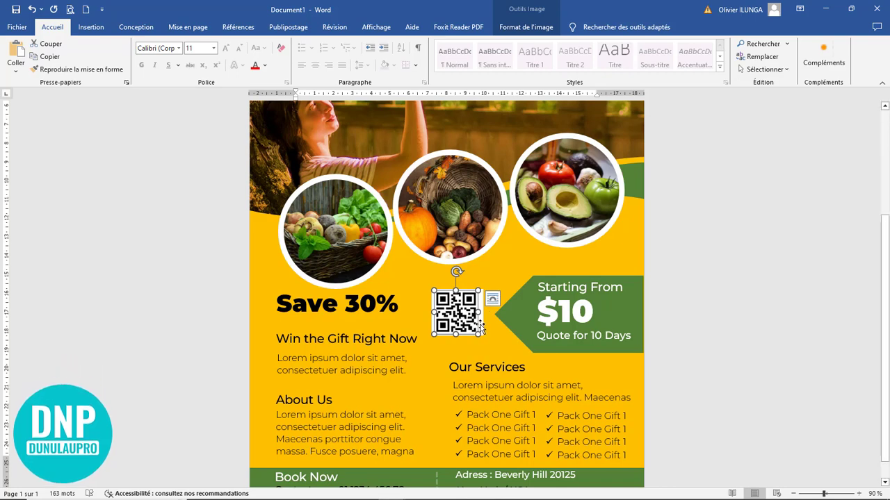
pyautogui.scroll(3, 490, 319)
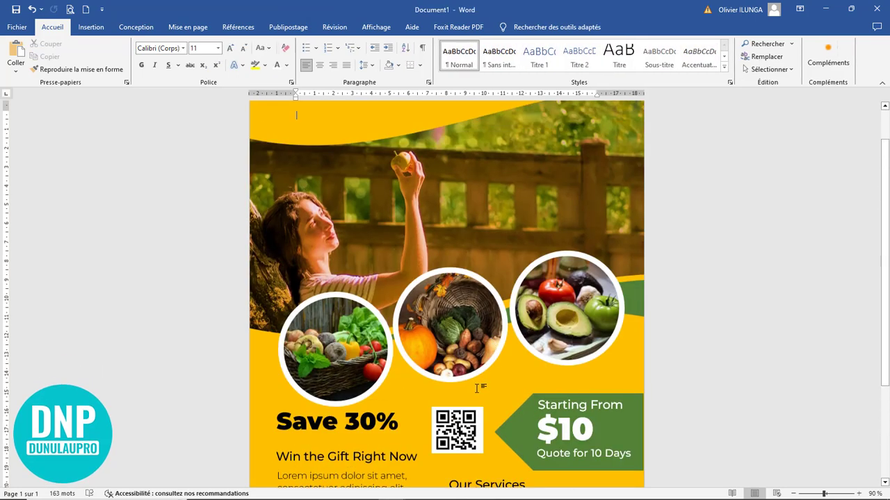
pyautogui.click(484, 428)
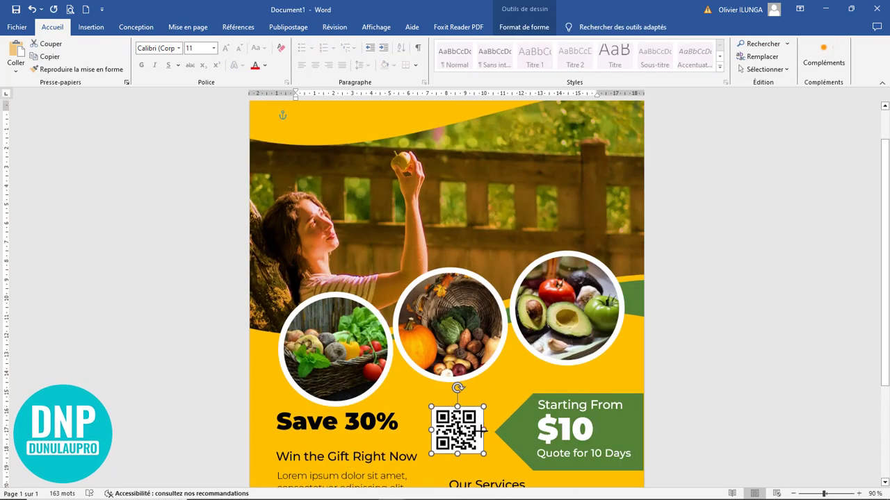
pyautogui.moveTo(482, 429); pyautogui.dragTo(478, 429)
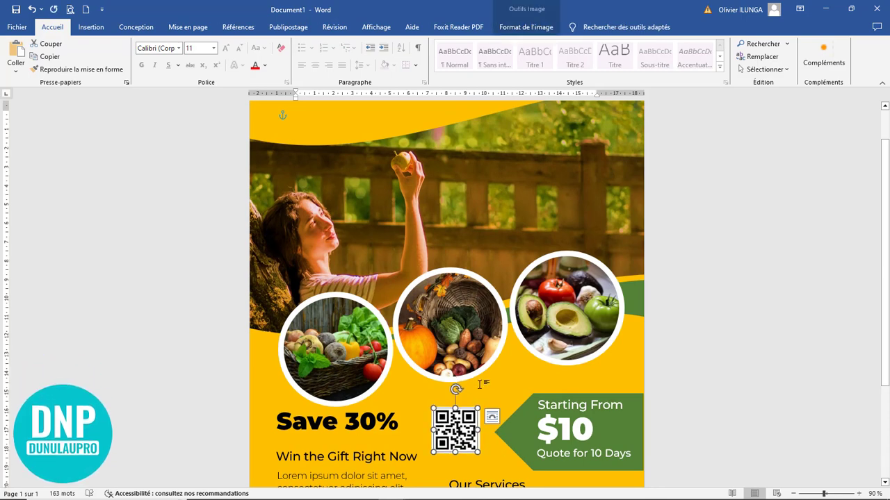
pyautogui.click(513, 390)
pyautogui.scroll(-2, 518, 395)
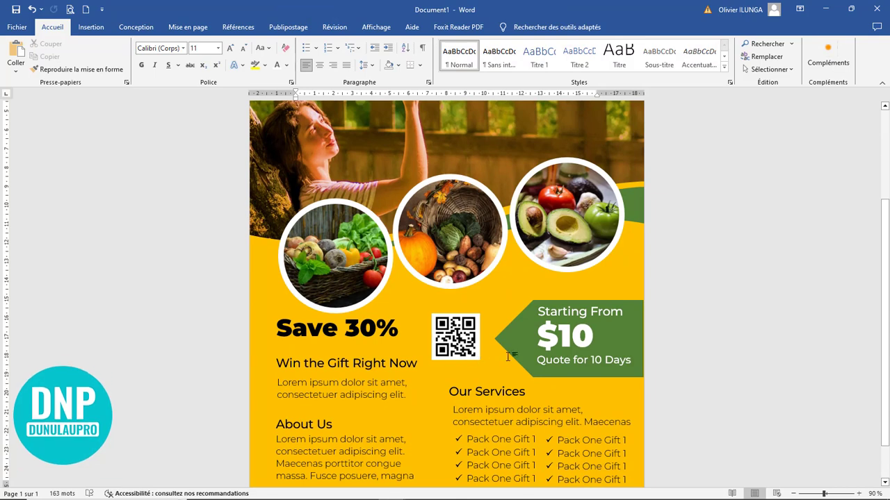
pyautogui.keyDown('ctrl'); pyautogui.scroll(-4, 518, 394); pyautogui.keyUp('ctrl')
pyautogui.keyDown('ctrl'); pyautogui.scroll(-1, 513, 355); pyautogui.keyUp('ctrl')
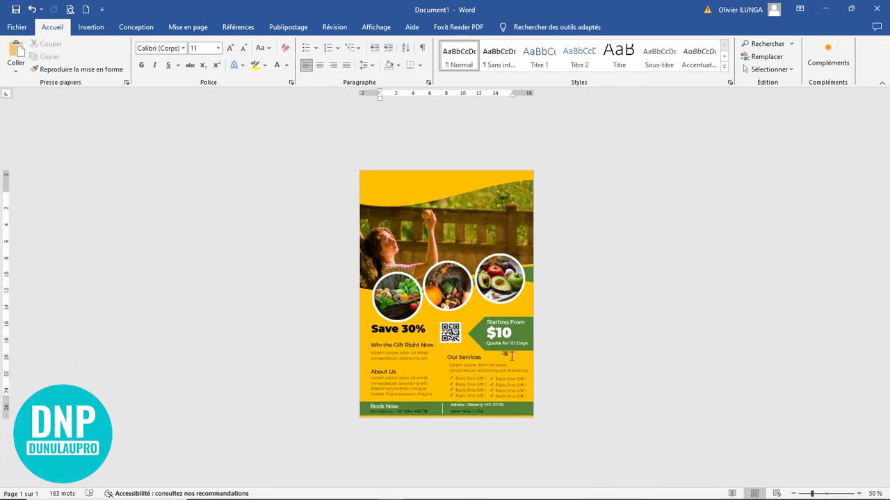
pyautogui.keyDown('ctrl'); pyautogui.scroll(2, 511, 355); pyautogui.keyUp('ctrl')
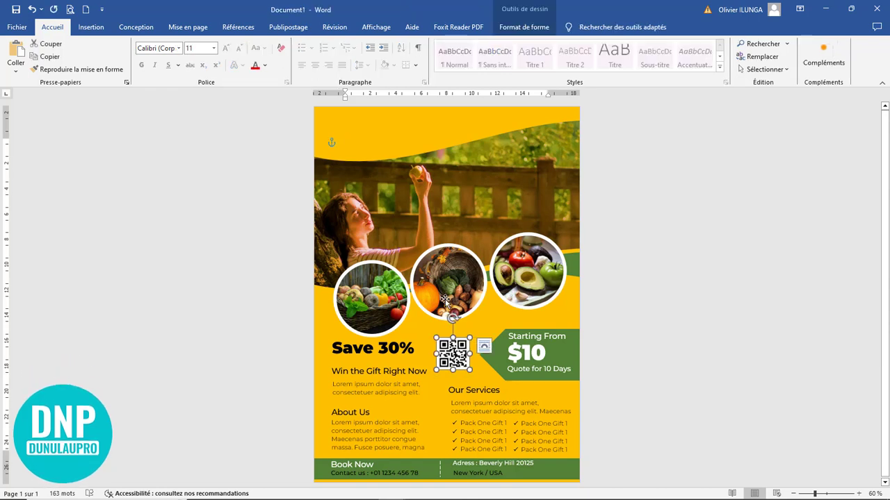
# Paste the black circular map logo at the top of the flyer and set its text wrapping to in front of text.
pyautogui.click(372, 135)
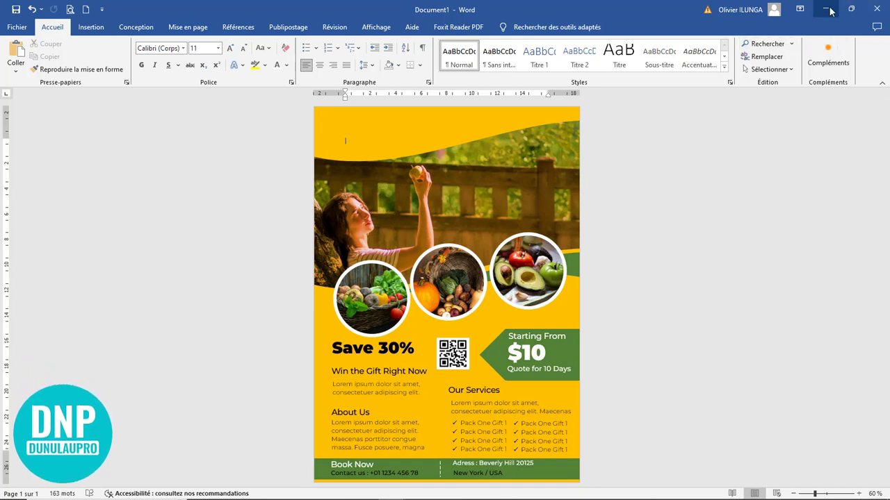
pyautogui.click(18, 49)
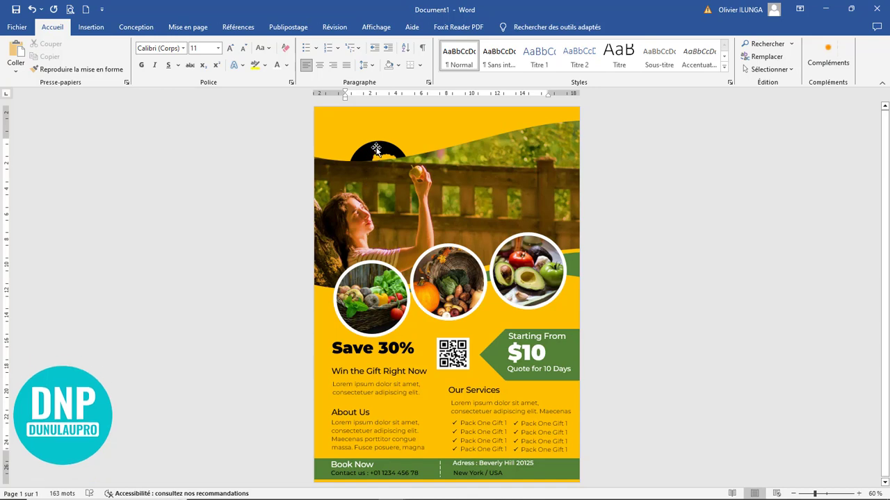
pyautogui.doubleClick(378, 151)
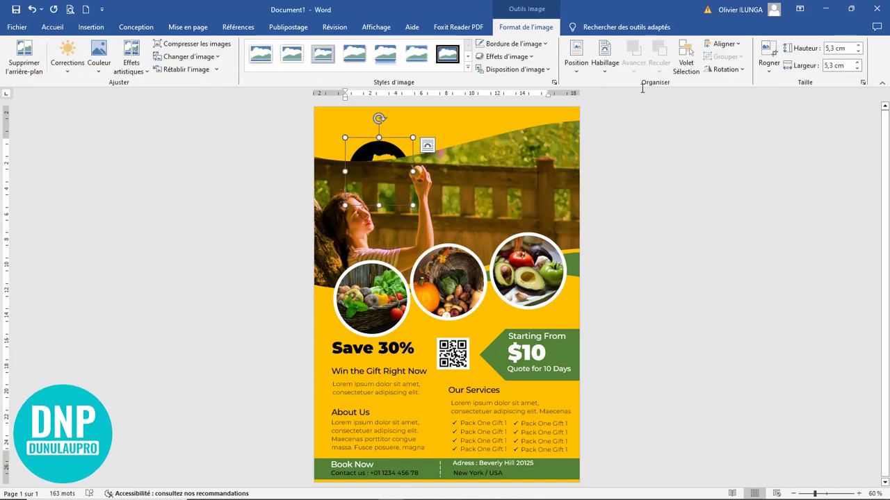
pyautogui.click(604, 64)
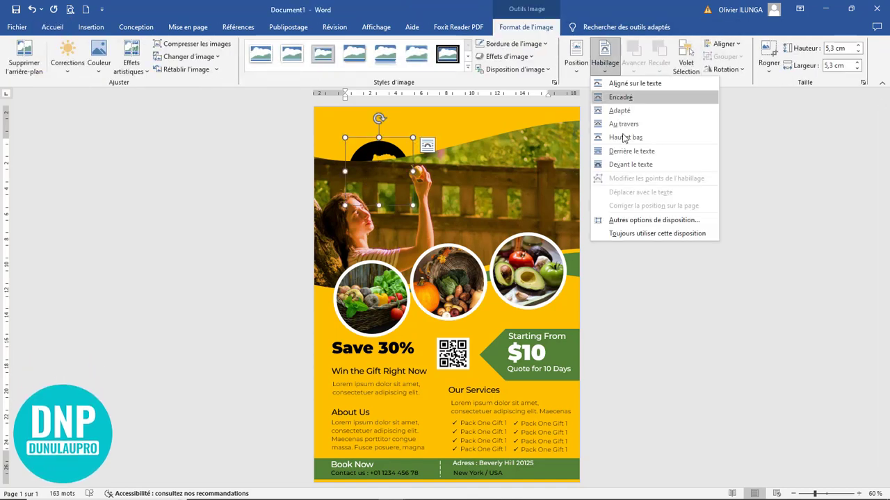
pyautogui.click(630, 164)
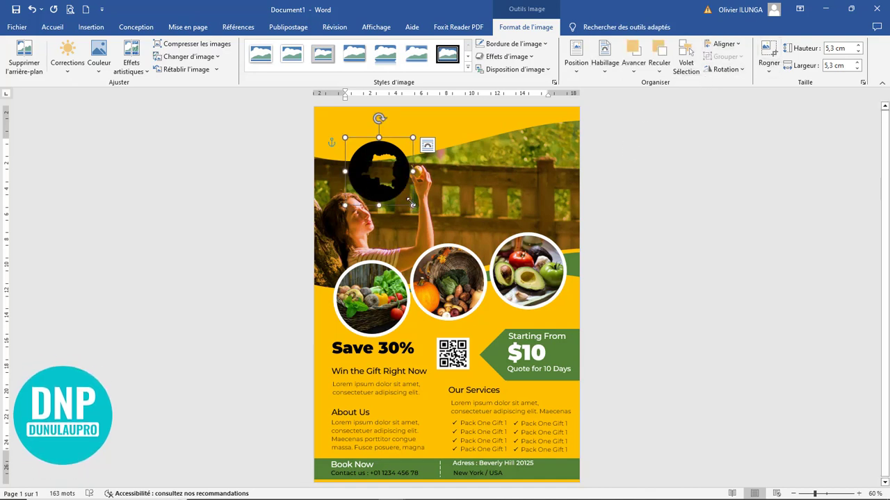
# Shrink the logo to about 2.15 cm square and move it into the flyer's upper-left corner.
pyautogui.moveTo(413, 205); pyautogui.dragTo(375, 158)
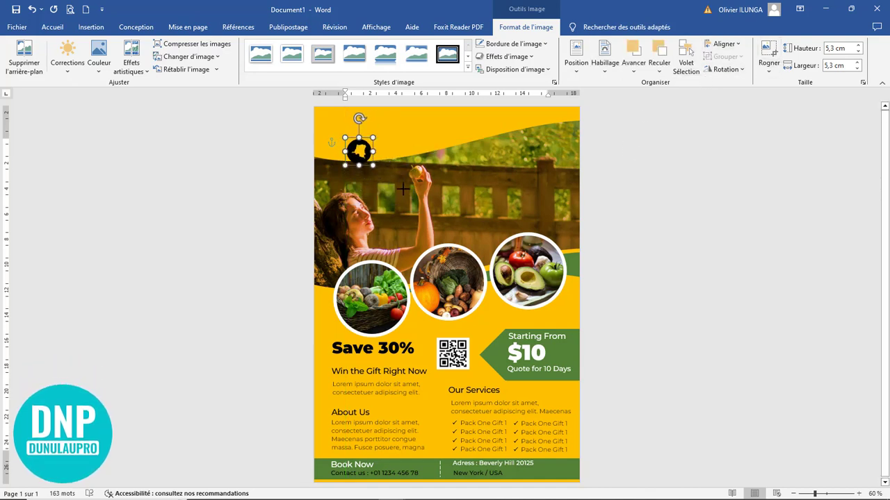
pyautogui.moveTo(403, 188); pyautogui.dragTo(403, 189)
pyautogui.moveTo(359, 152); pyautogui.dragTo(340, 138)
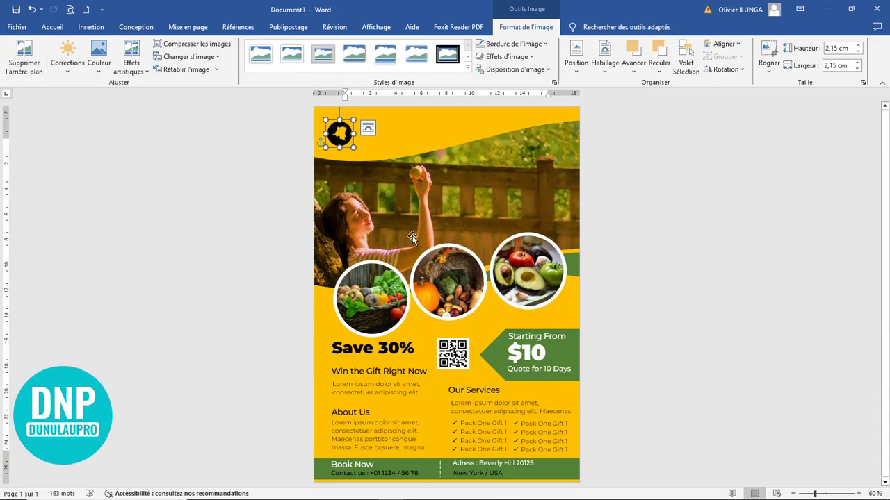
# Add a text box about 1.67 cm high and 6.36 cm wide beside the logo, reading "CONGO AGRICULTURE" in bold Montserrat Black.
pyautogui.scroll(7, 504, 291)
pyautogui.click(91, 27)
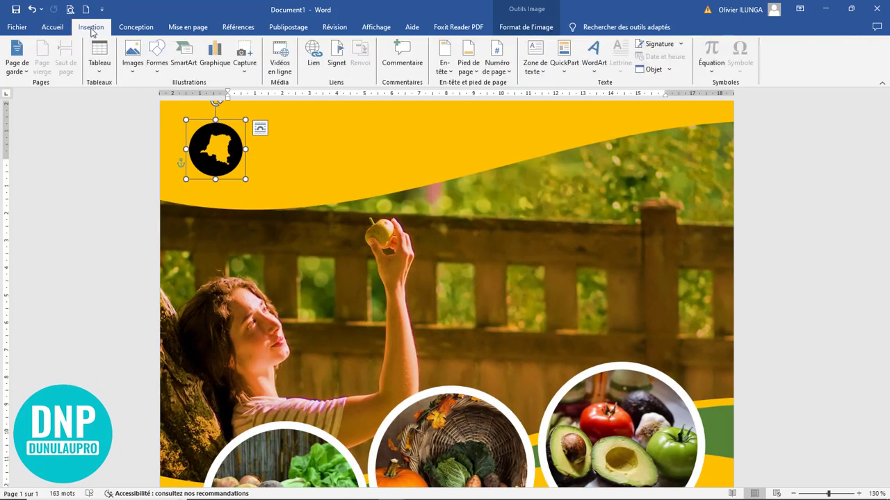
pyautogui.click(157, 59)
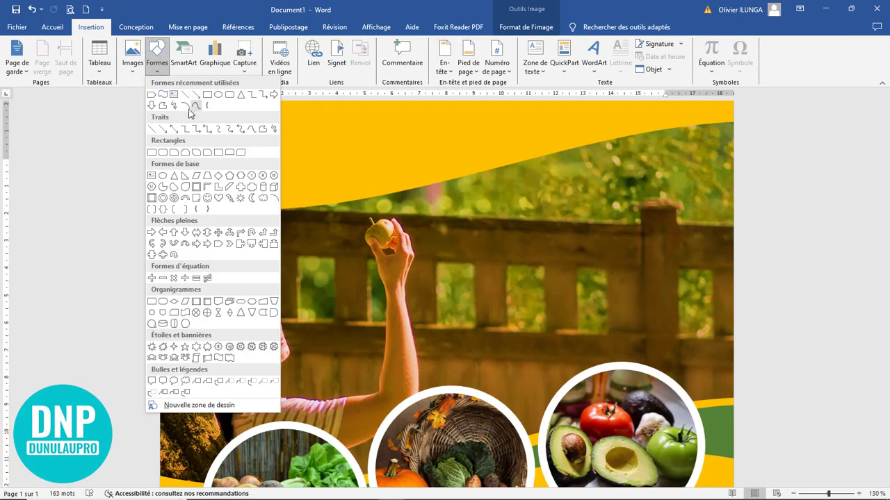
pyautogui.click(173, 94)
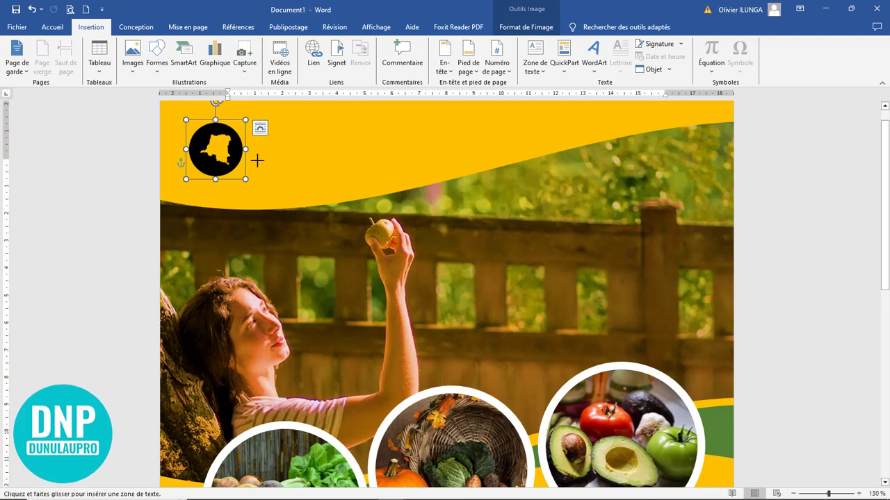
pyautogui.moveTo(275, 118)
pyautogui.mouseDown()
pyautogui.moveTo(382, 167)
pyautogui.moveTo(450, 163)
pyautogui.mouseUp()
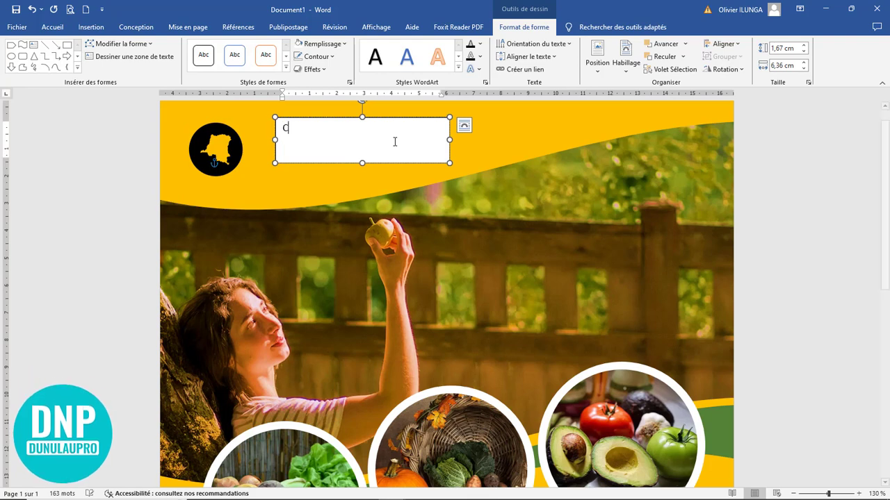
pyautogui.write('Congo')
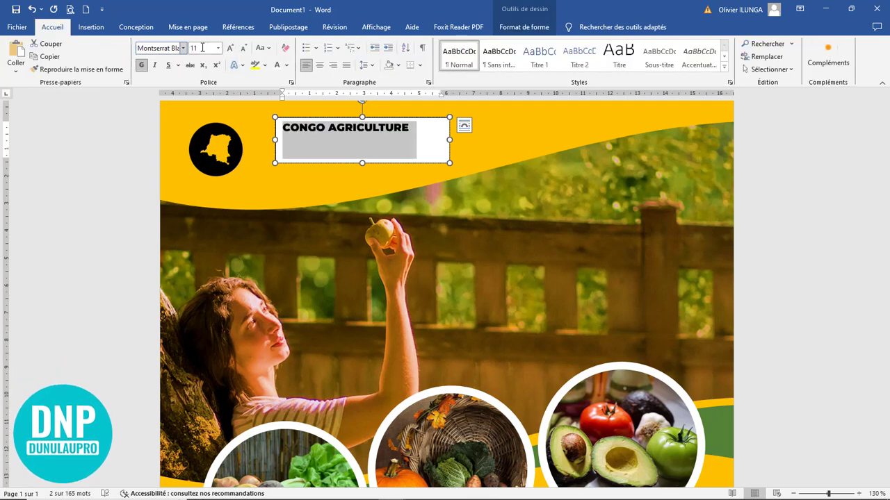
# Enlarge the title text to 18 pt and resize its box to about 1.1 by 8.53 cm, placed right beside the logo.
pyautogui.click(230, 48)
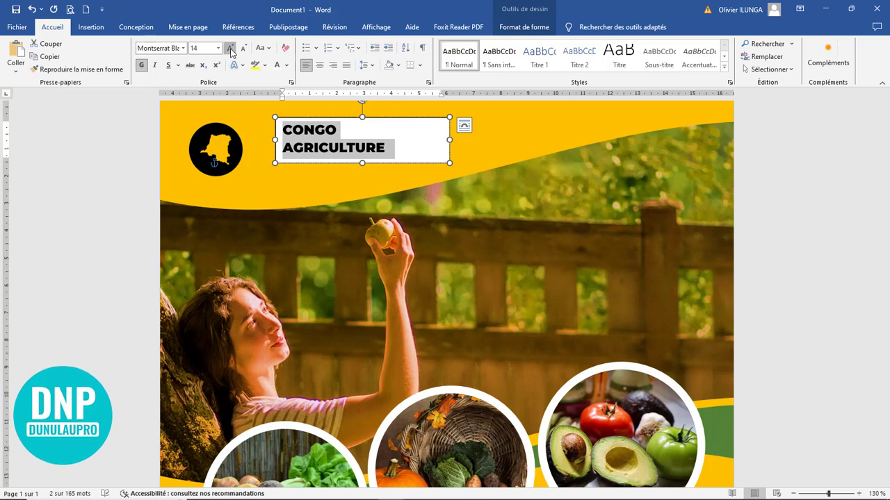
pyautogui.click(230, 48)
pyautogui.moveTo(450, 140); pyautogui.dragTo(492, 140)
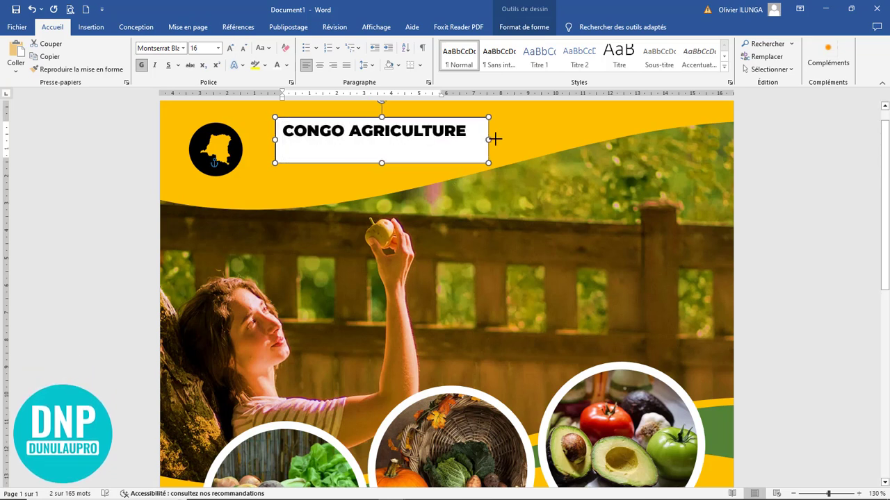
pyautogui.click(230, 48)
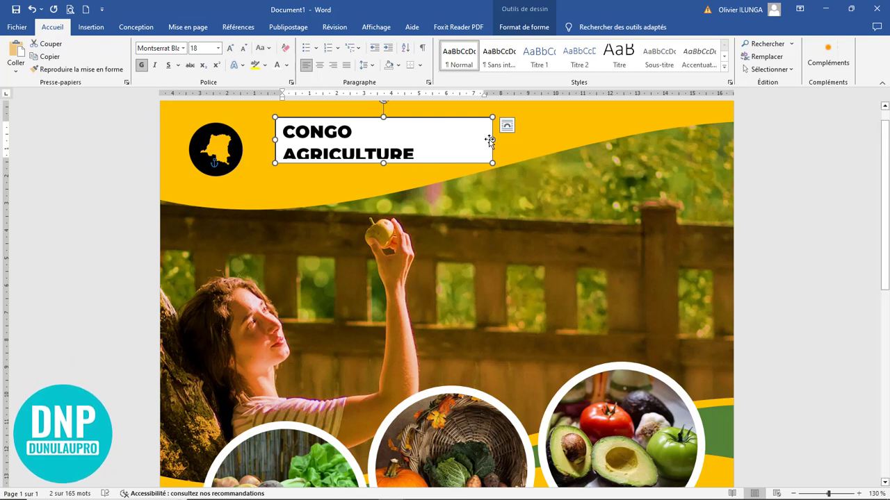
pyautogui.moveTo(491, 139); pyautogui.dragTo(509, 139)
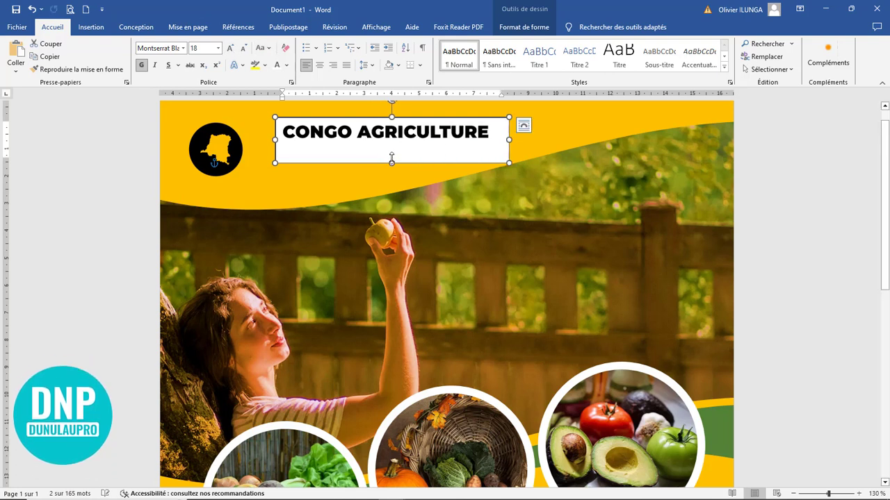
pyautogui.moveTo(392, 162); pyautogui.dragTo(348, 127)
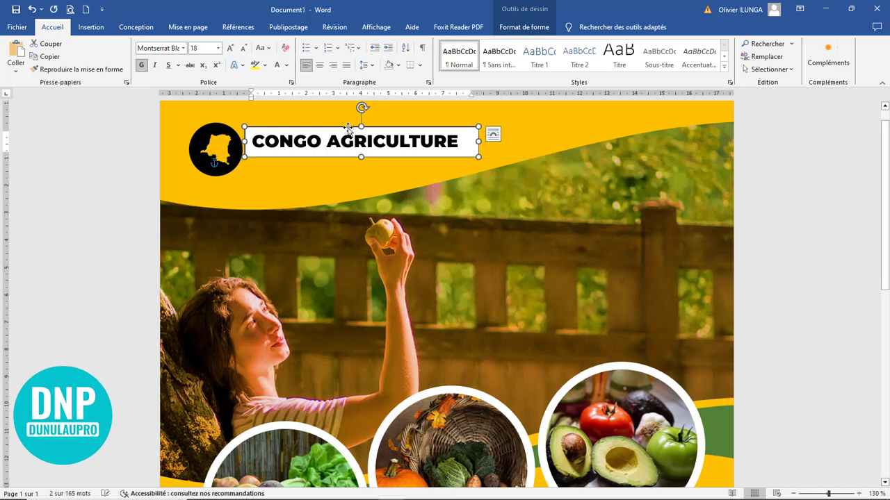
# Remove the title text box's fill and outline, and bring it slightly closer to the logo.
pyautogui.doubleClick(347, 127)
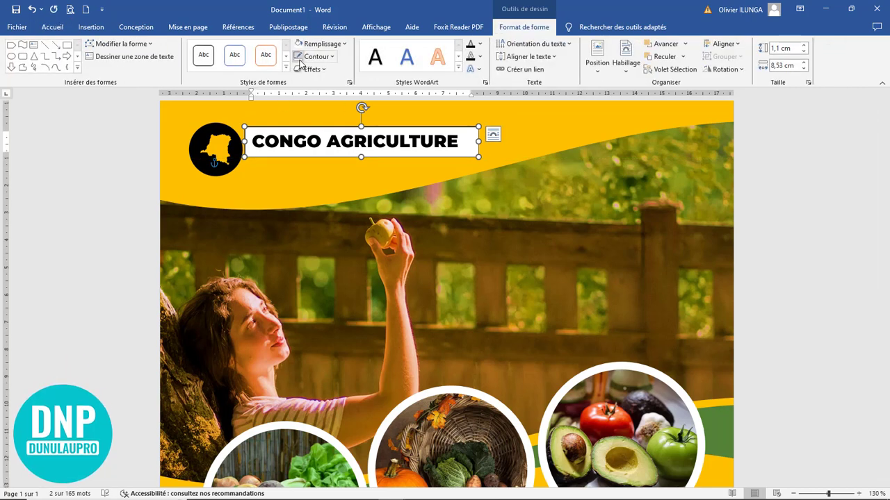
pyautogui.click(320, 45)
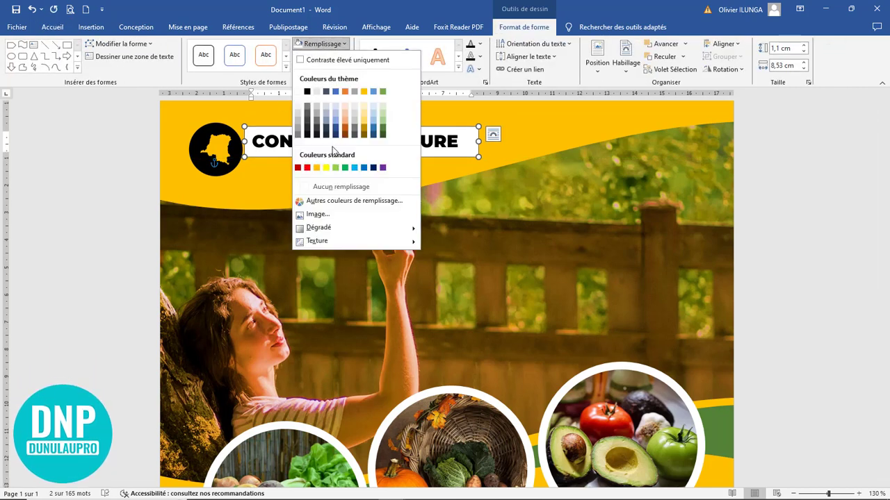
pyautogui.click(333, 186)
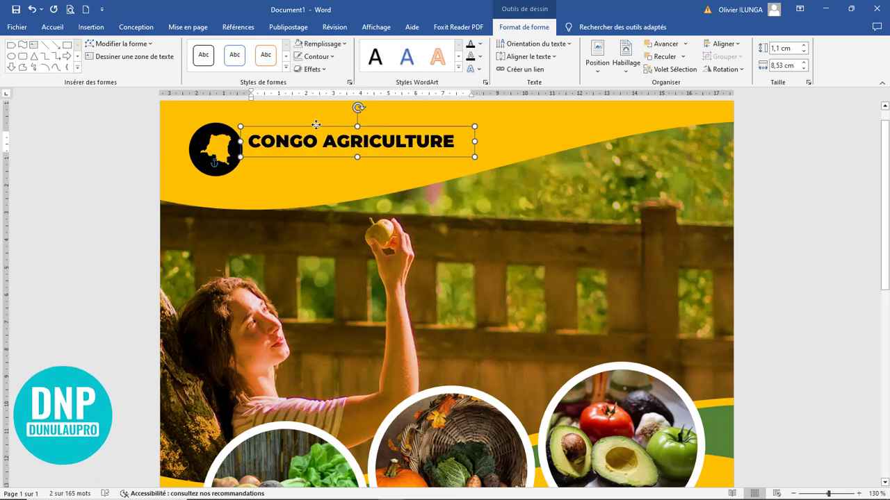
# Recolour the circular map logo dark green.
pyautogui.click(206, 142)
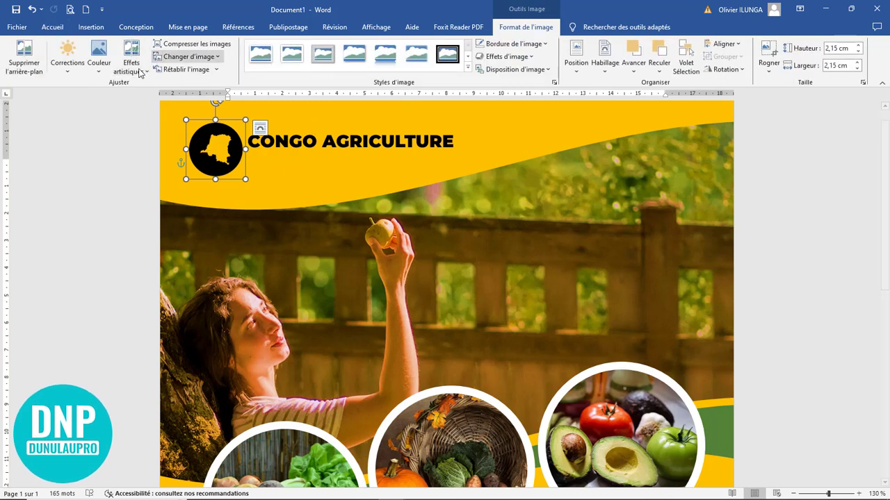
pyautogui.click(102, 69)
pyautogui.click(347, 286)
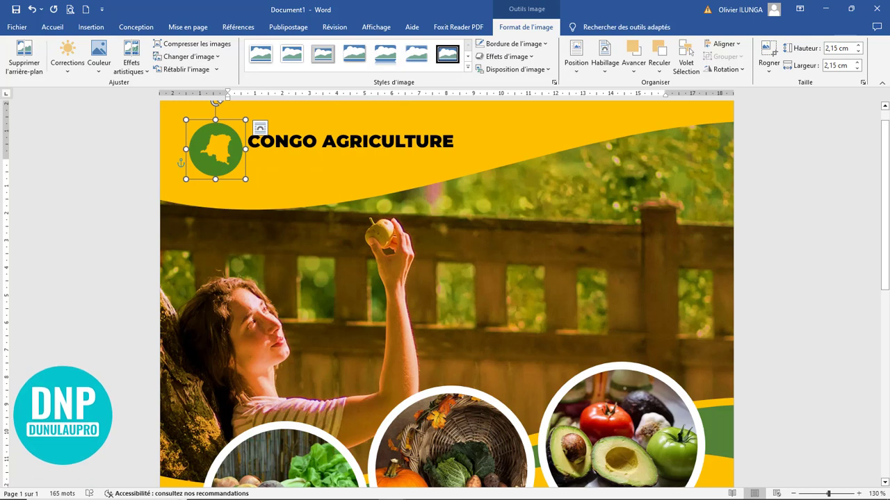
# Set the font colour of the "CONGO AGRICULTURE" title to a darker theme green.
pyautogui.click(335, 139)
pyautogui.tripleClick(334, 140)
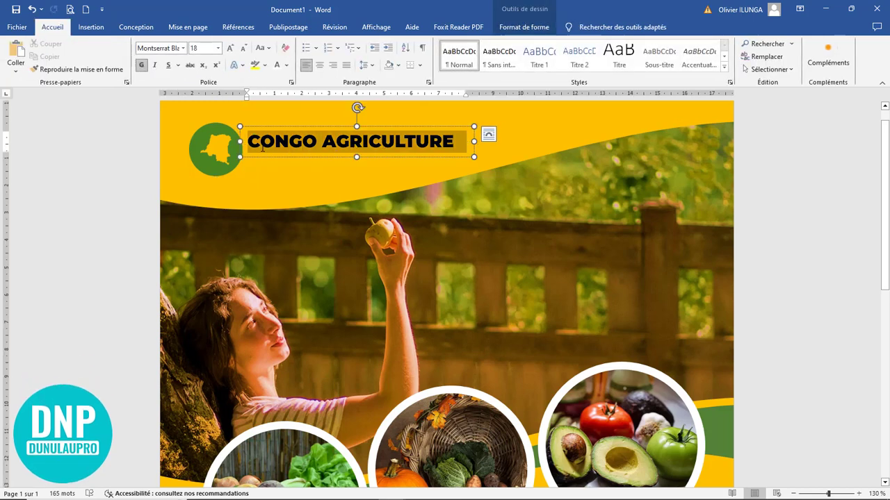
pyautogui.click(337, 128)
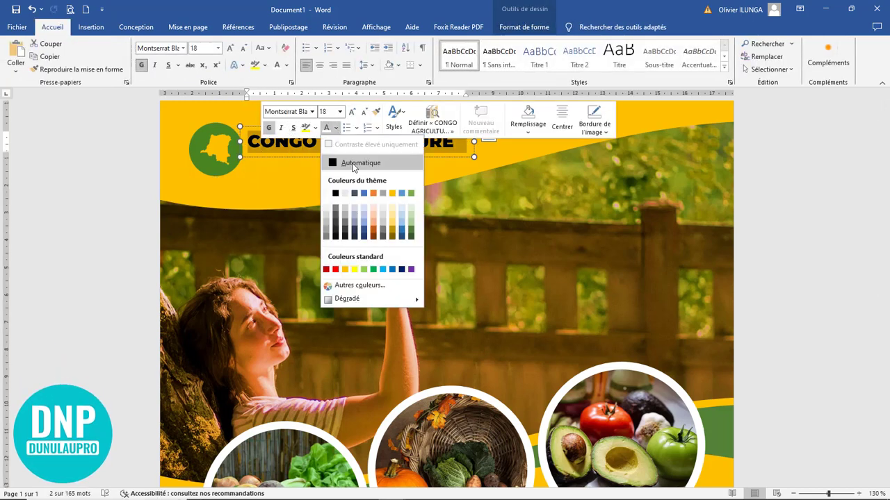
pyautogui.click(412, 221)
# Duplicate the "CONGO AGRICULTURE" text box directly below the original.
pyautogui.click(318, 127)
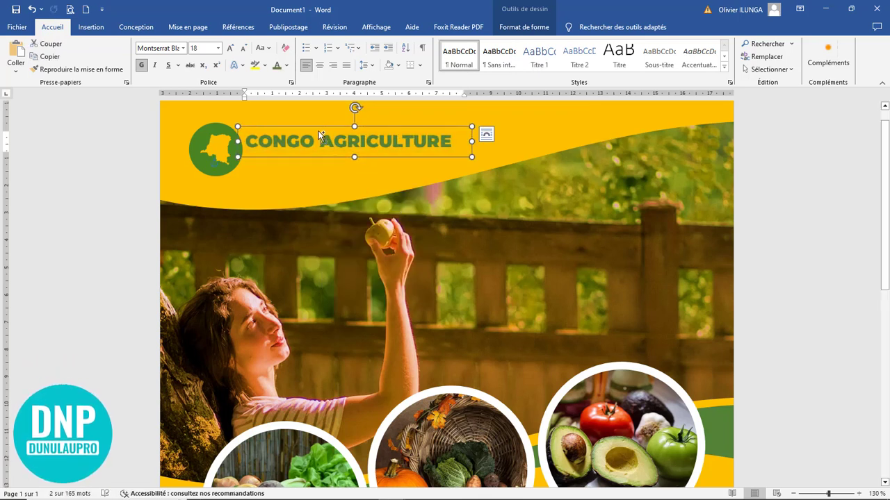
pyautogui.moveTo(320, 134); pyautogui.dragTo(320, 153)
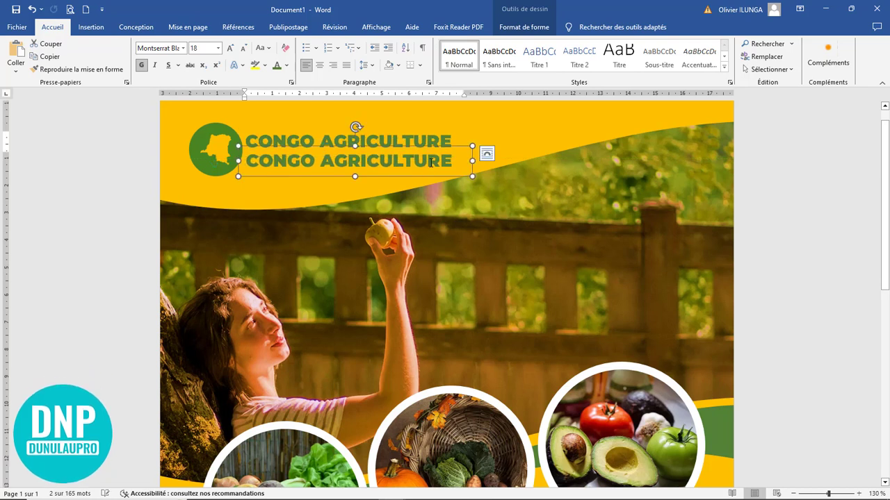
# Replace the duplicated title text with the slogan "Le ventre affamé n'a point d'oreille" in Montserrat Light, size 12.
pyautogui.moveTo(455, 161); pyautogui.dragTo(235, 157)
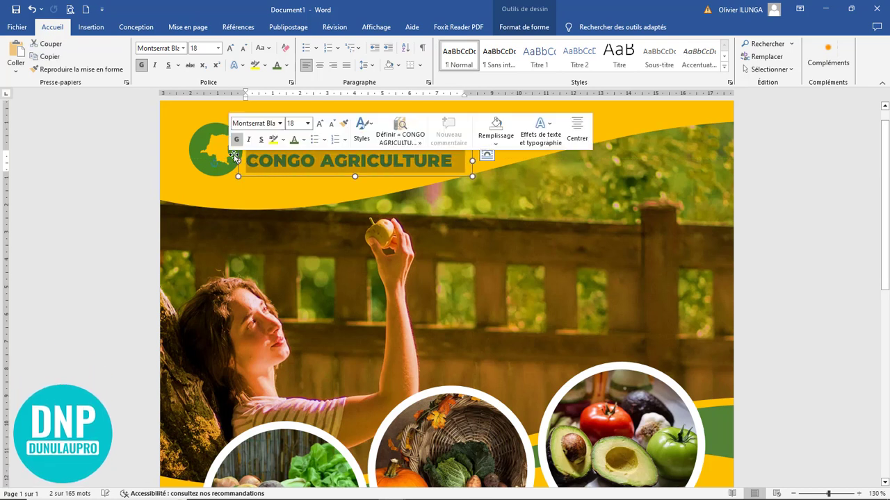
pyautogui.write('L')
pyautogui.write('e')
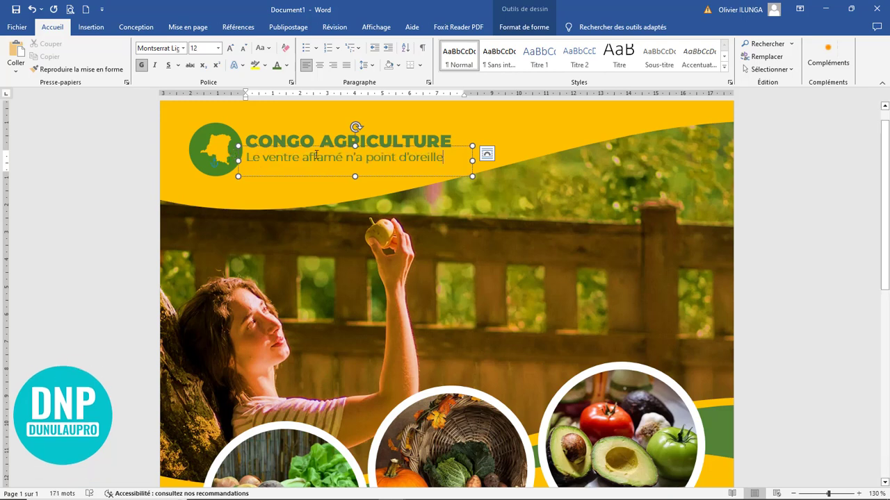
pyautogui.tripleClick(308, 157)
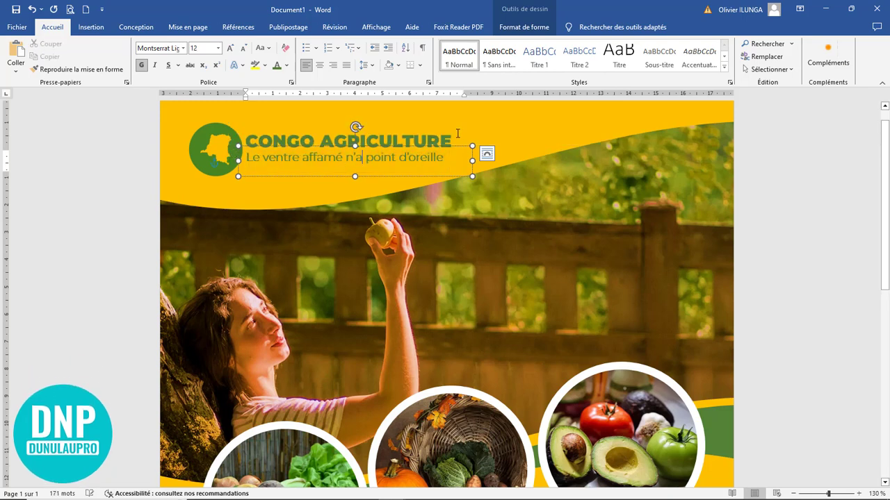
# Set the font colour of the "CONGO AGRICULTURE" title to white.
pyautogui.moveTo(451, 141); pyautogui.dragTo(245, 141)
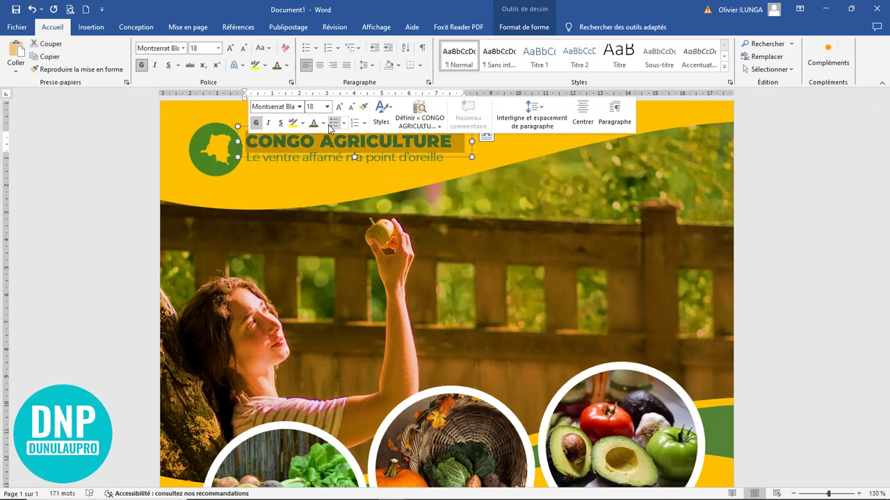
pyautogui.click(323, 123)
pyautogui.click(316, 189)
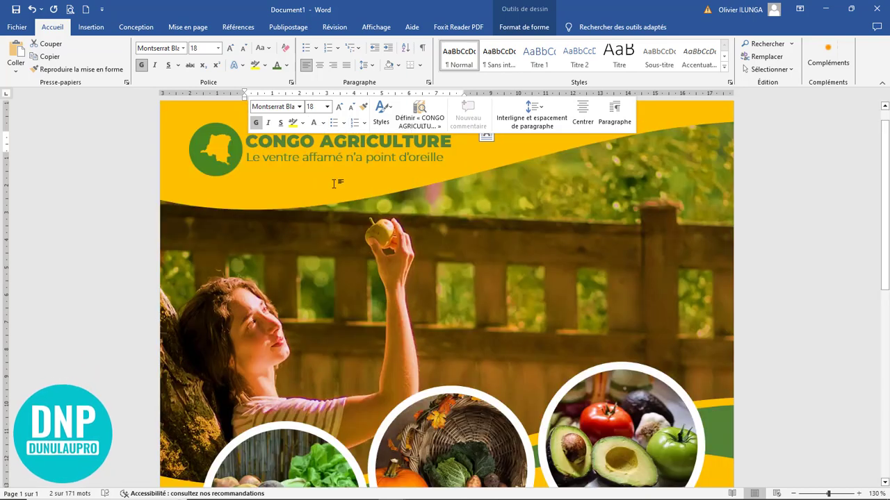
# Reduce the slogan's font size to 11 and tighten its text box around the text, just below the title.
pyautogui.click(398, 161)
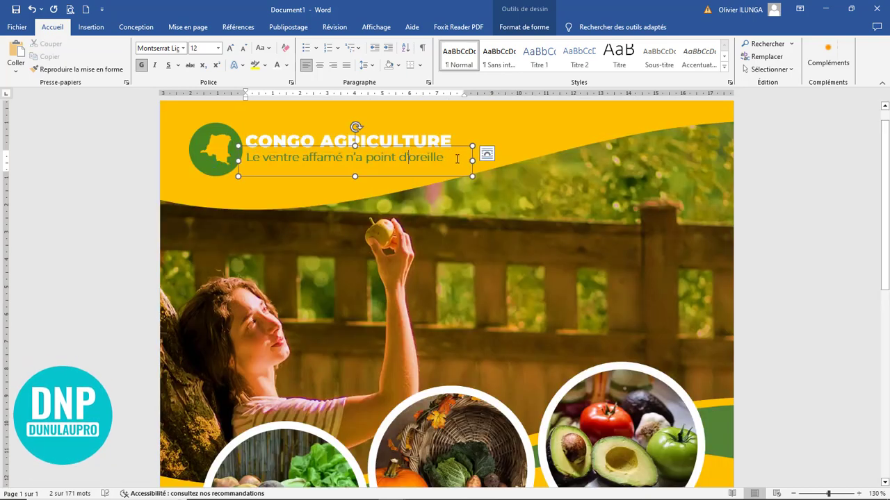
pyautogui.moveTo(451, 157); pyautogui.dragTo(246, 157)
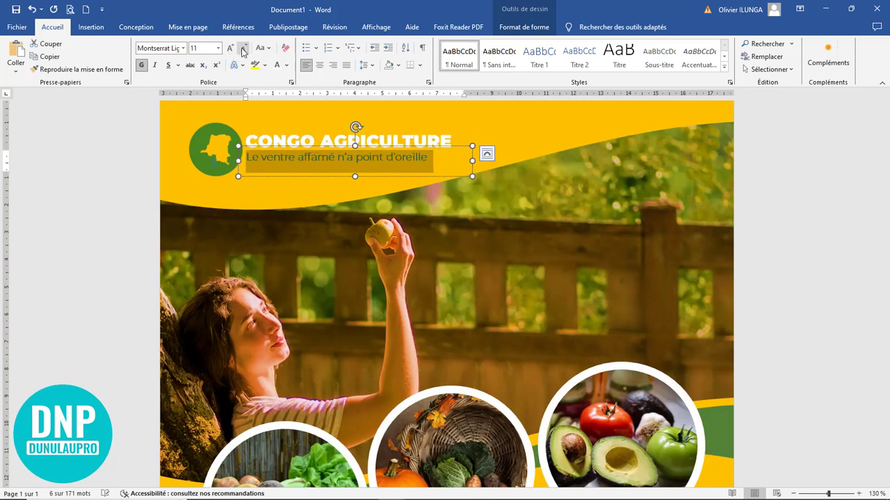
pyautogui.moveTo(472, 161); pyautogui.dragTo(440, 159)
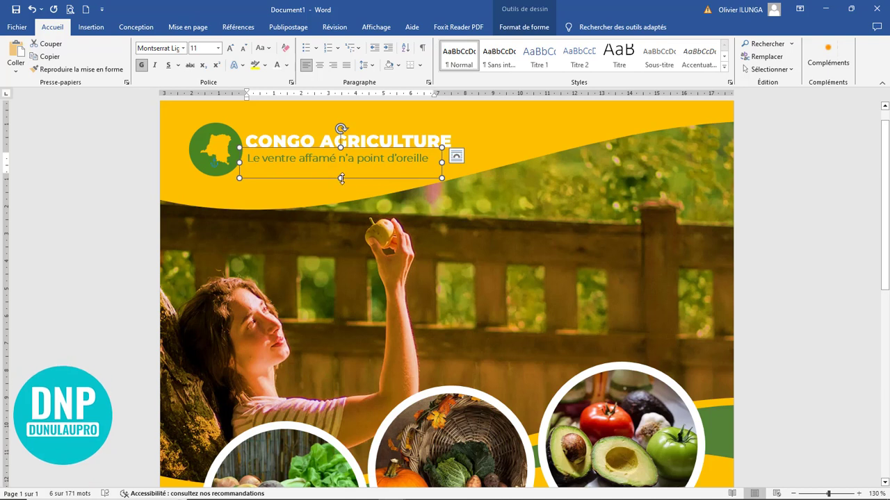
pyautogui.moveTo(341, 178); pyautogui.dragTo(340, 171)
pyautogui.click(489, 138)
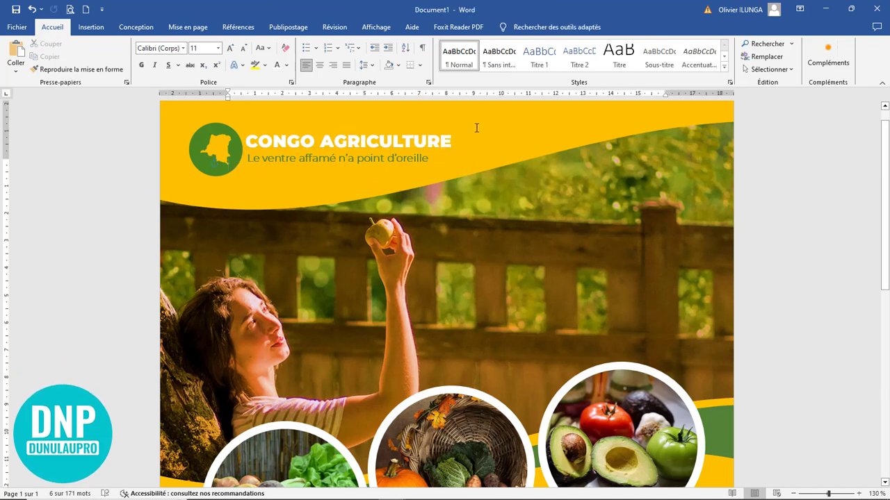
# Scale the circular map logo down slightly so it stands clear of the title and slogan.
pyautogui.click(236, 175)
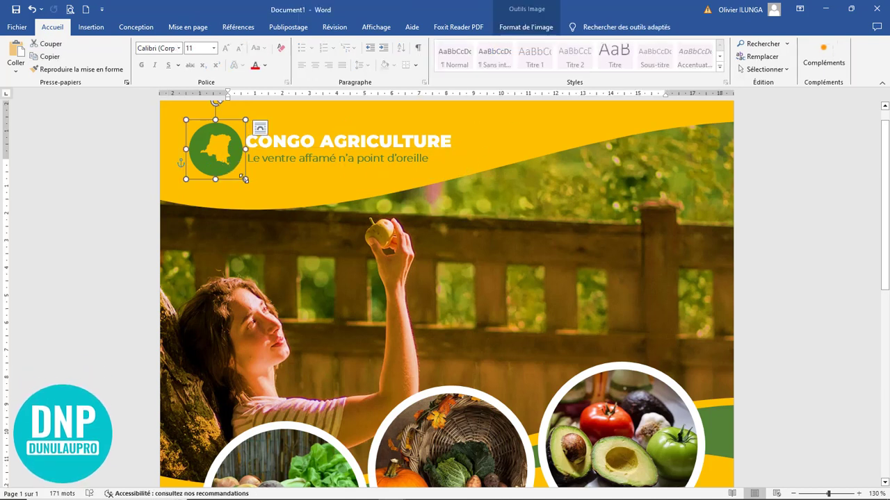
pyautogui.moveTo(239, 177); pyautogui.dragTo(237, 173)
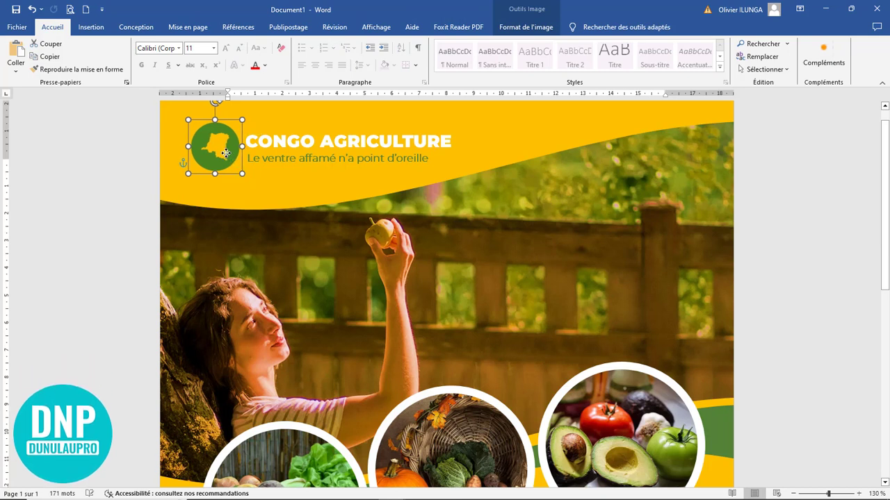
pyautogui.click(414, 186)
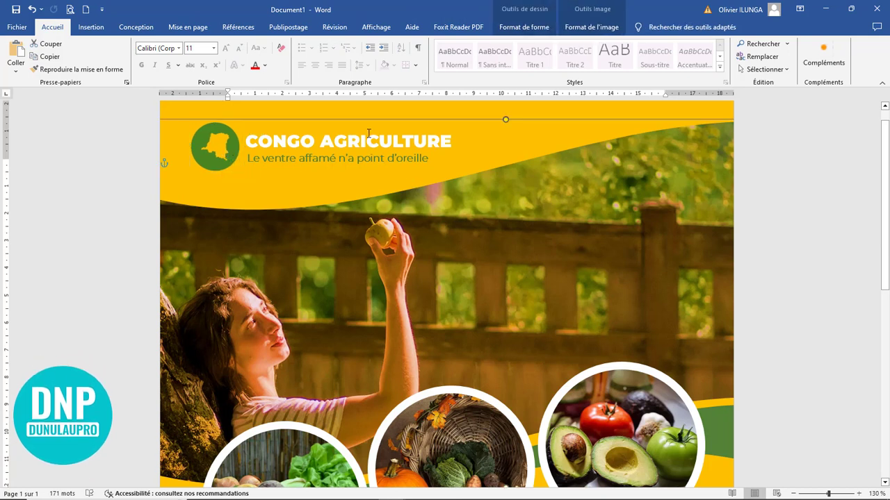
# Widen the "CONGO AGRICULTURE" text box, set its font size to 20 and shift it slightly up from the slogan.
pyautogui.click(276, 139)
pyautogui.moveTo(276, 139); pyautogui.dragTo(502, 140)
pyautogui.click(230, 47)
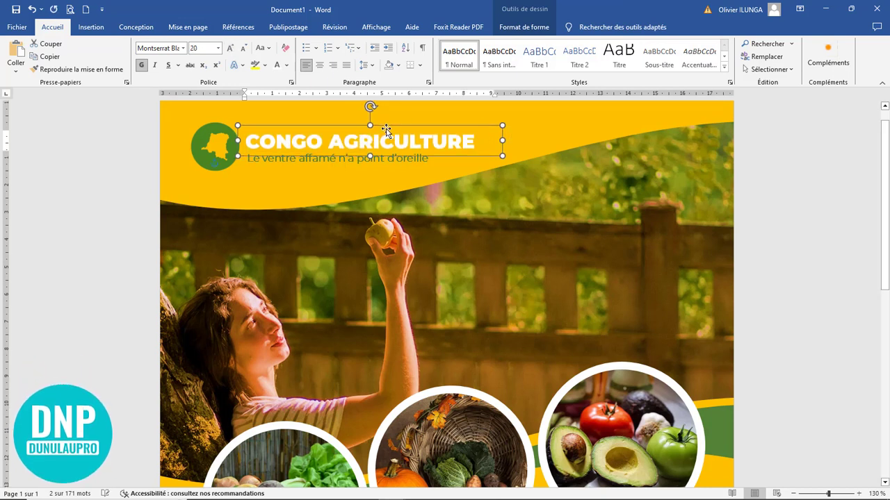
pyautogui.moveTo(386, 130); pyautogui.dragTo(386, 128)
pyautogui.click(343, 184)
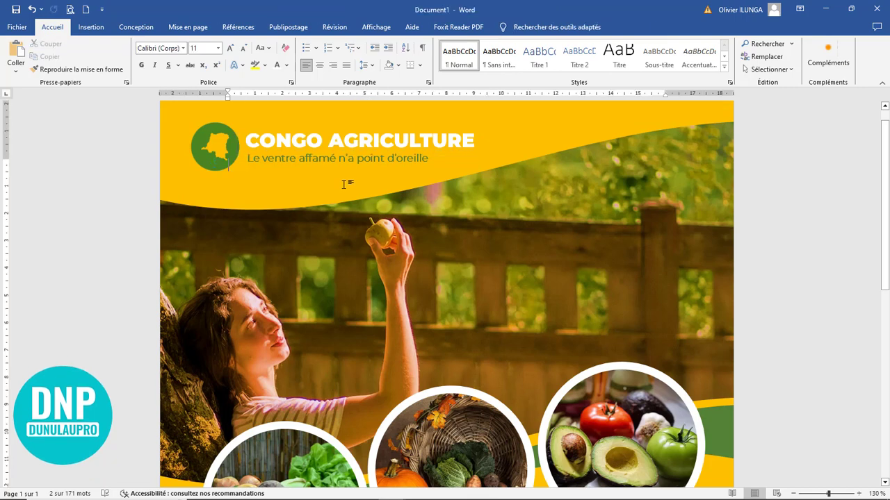
# Examine the layout of the complete flyer page, with the ribbon collapsed to give the page more room.
pyautogui.keyDown('ctrl'); pyautogui.scroll(-7, 351, 186); pyautogui.keyUp('ctrl')
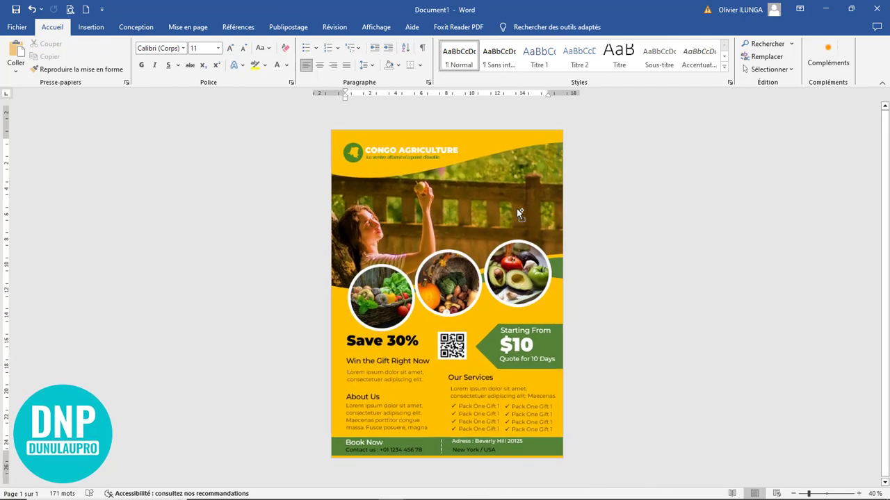
pyautogui.keyDown('ctrl'); pyautogui.scroll(-1, 430, 199); pyautogui.keyUp('ctrl')
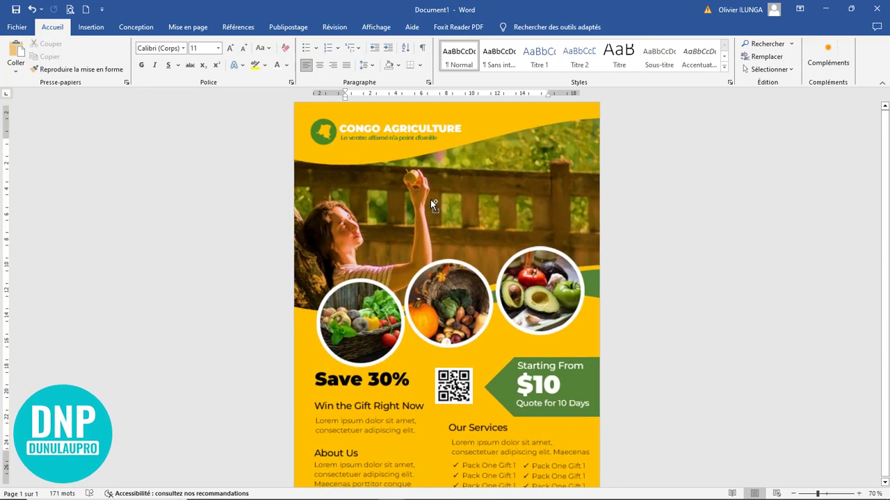
pyautogui.keyDown('ctrl'); pyautogui.scroll(1, 586, 284); pyautogui.keyUp('ctrl')
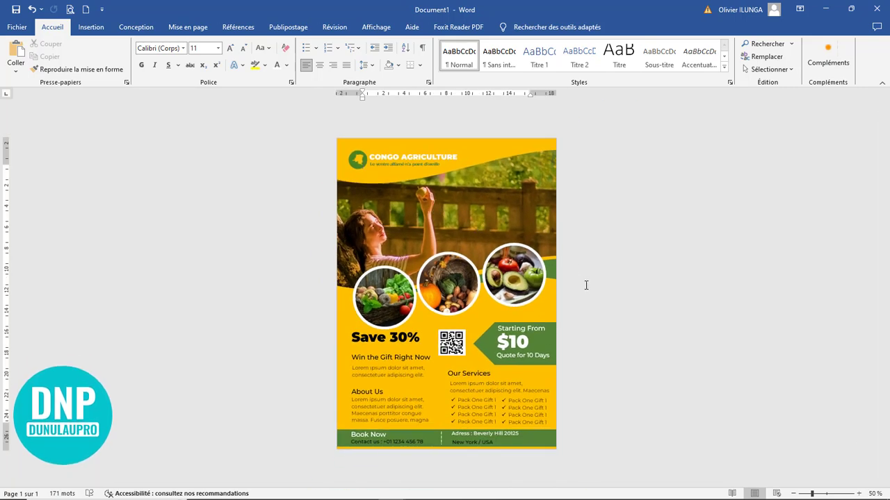
pyautogui.keyDown('ctrl'); pyautogui.scroll(-3, 586, 284); pyautogui.keyUp('ctrl')
pyautogui.keyDown('ctrl'); pyautogui.scroll(6, 586, 284); pyautogui.keyUp('ctrl')
pyautogui.keyDown('ctrl'); pyautogui.scroll(-2, 681, 215); pyautogui.keyUp('ctrl')
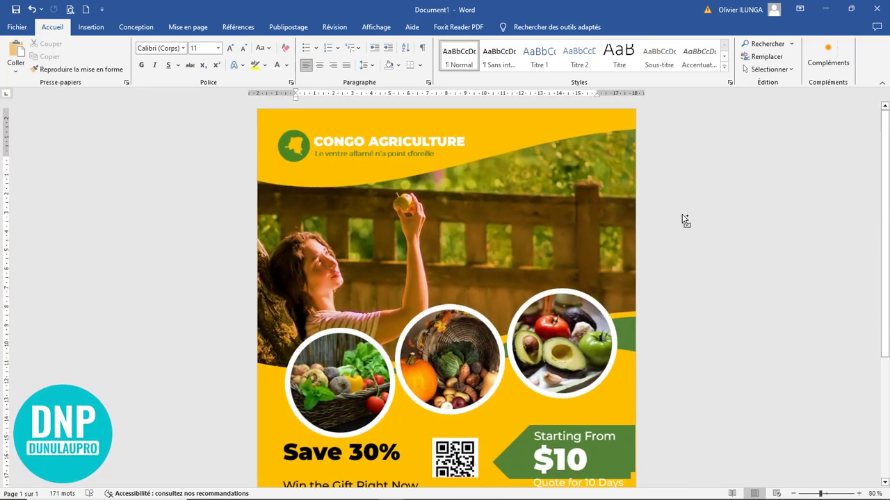
pyautogui.click(882, 85)
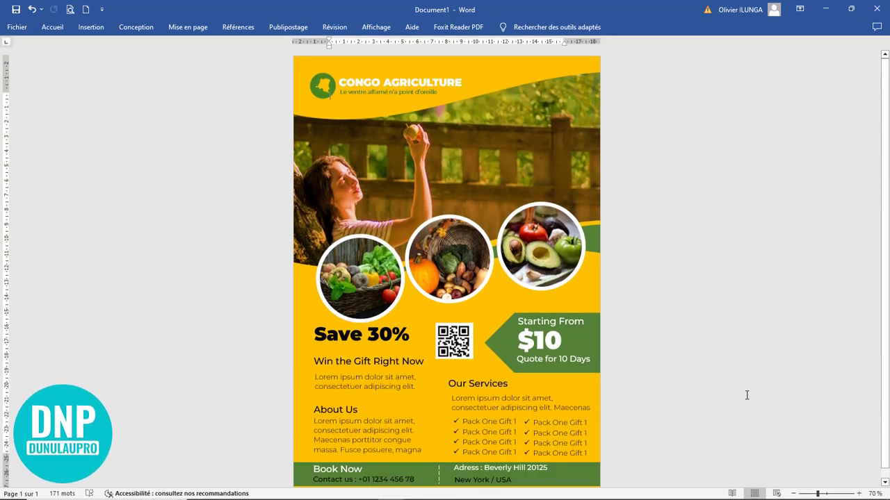
pyautogui.keyDown('ctrl'); pyautogui.scroll(-1, 747, 395); pyautogui.keyUp('ctrl')
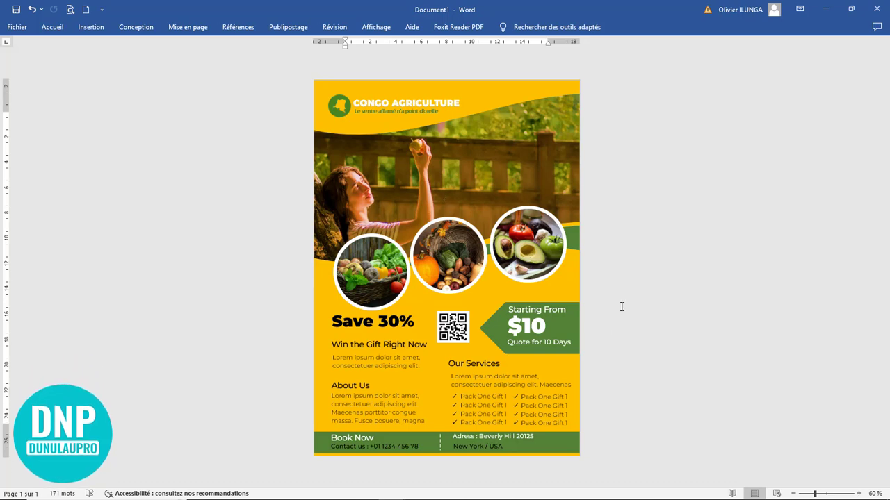
pyautogui.scroll(1, 623, 307)
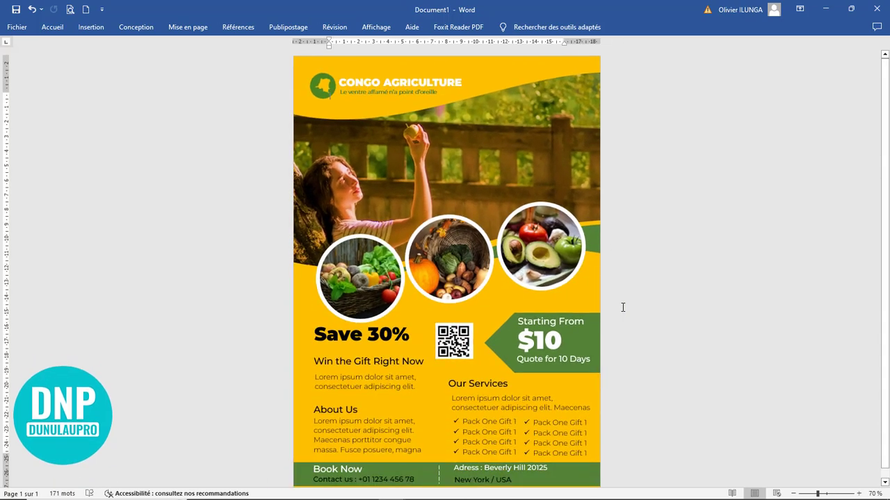
pyautogui.scroll(-1, 623, 307)
pyautogui.scroll(1, 623, 307)
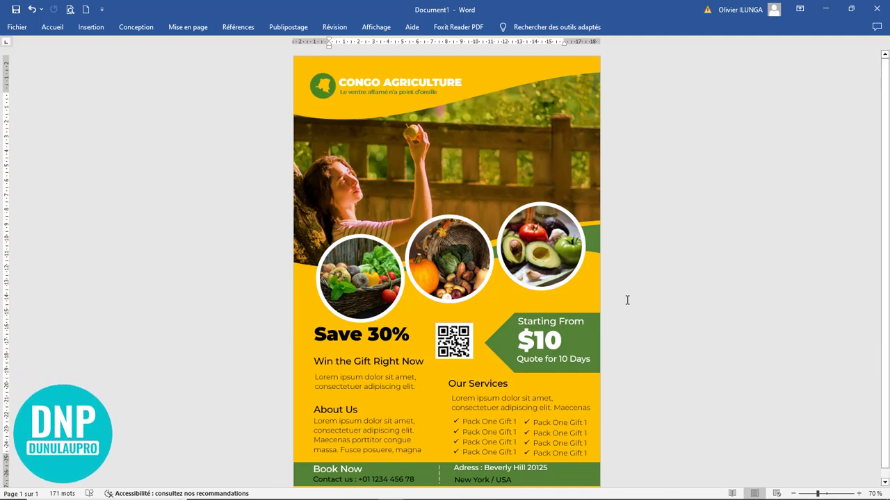
# Nudge the circle picture with the tomatoes and avocados very slightly to the left.
pyautogui.click(551, 229)
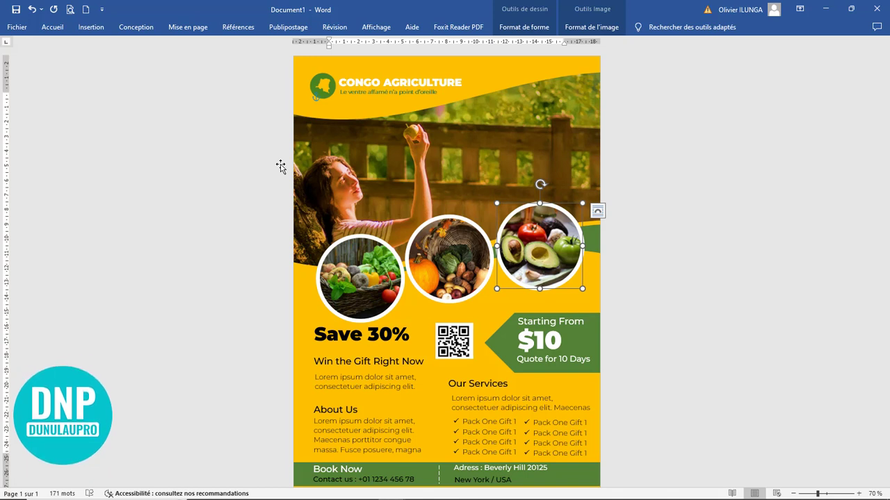
pyautogui.click(644, 310)
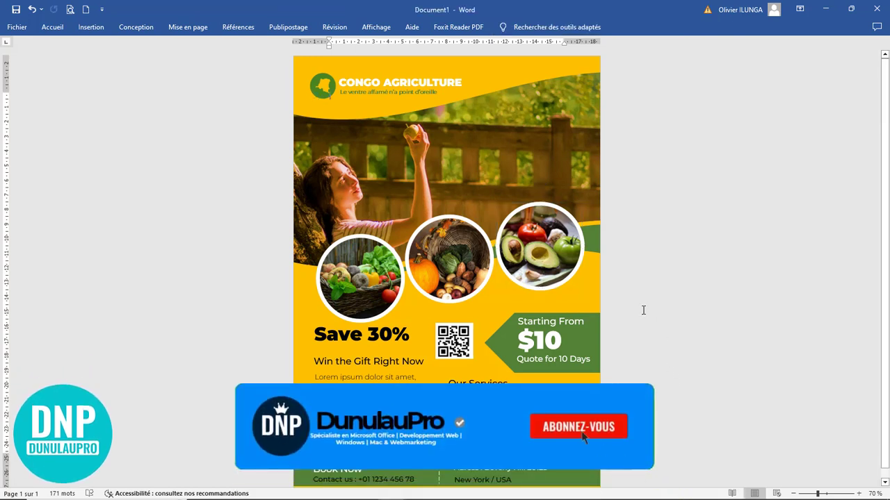